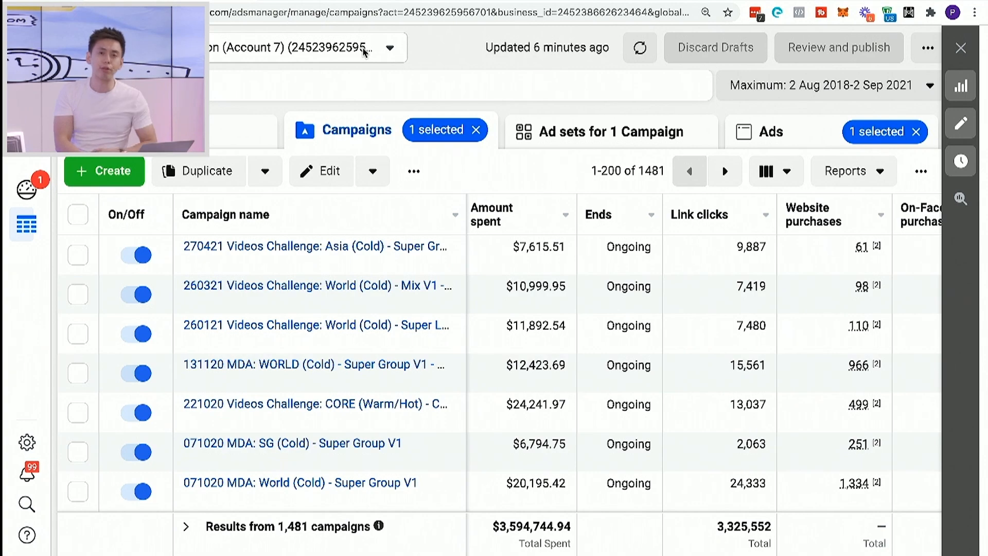
scroll(487, 313, down, 2)
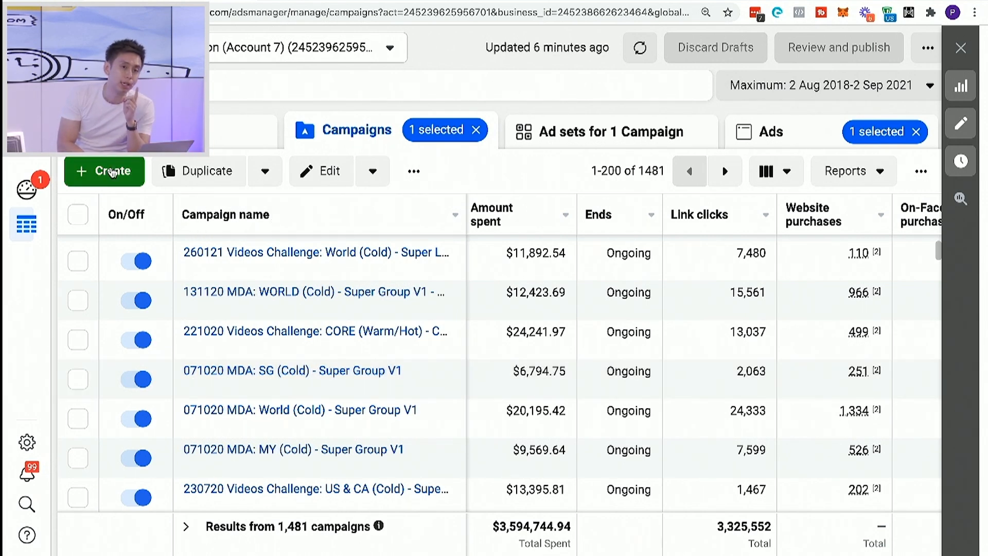
click(113, 172)
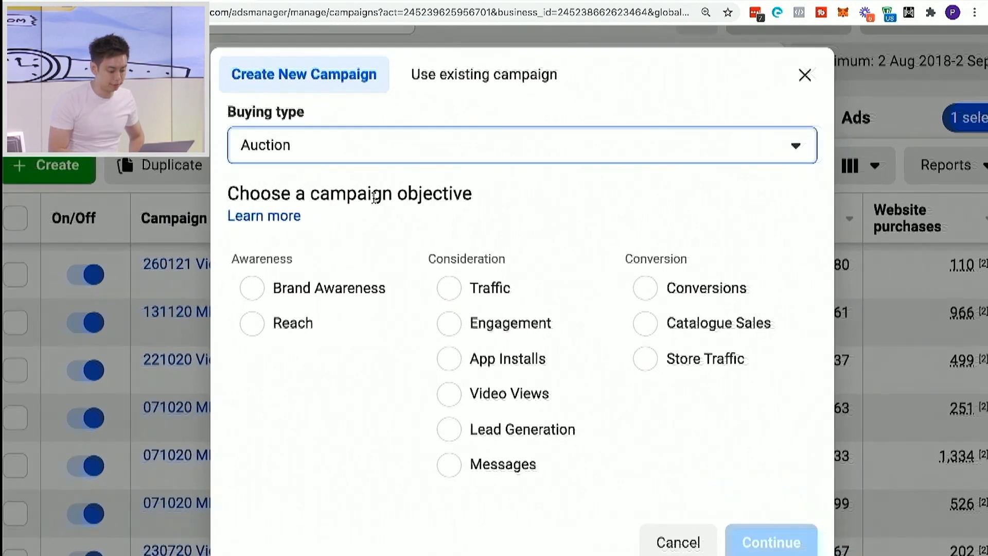
scroll(712, 253, down, 1)
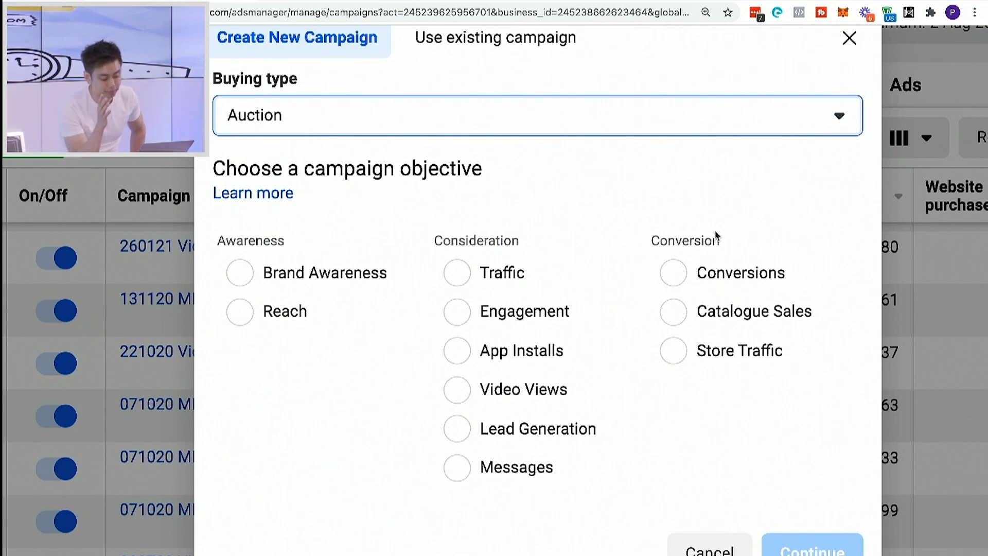
click(672, 266)
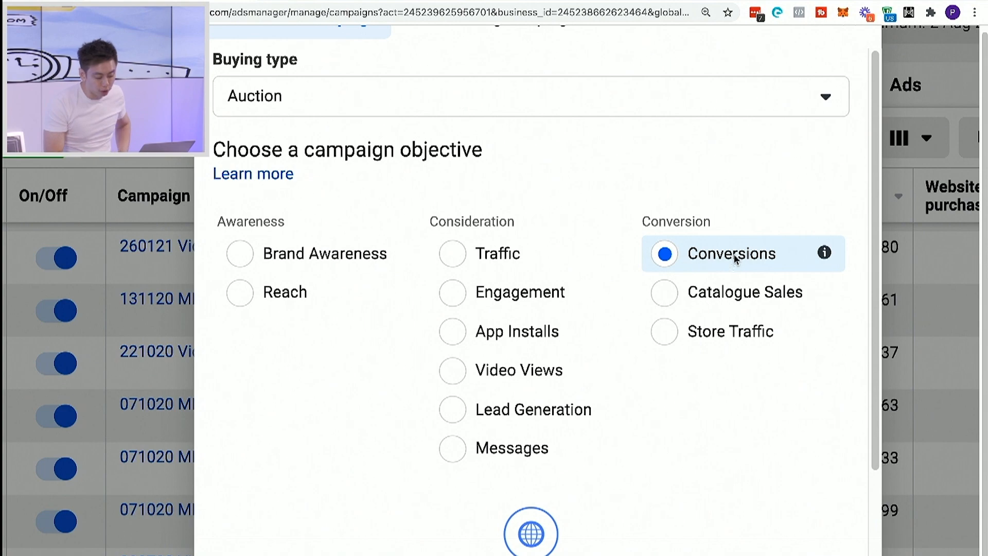
scroll(671, 372, down, 3)
scroll(893, 307, down, 3)
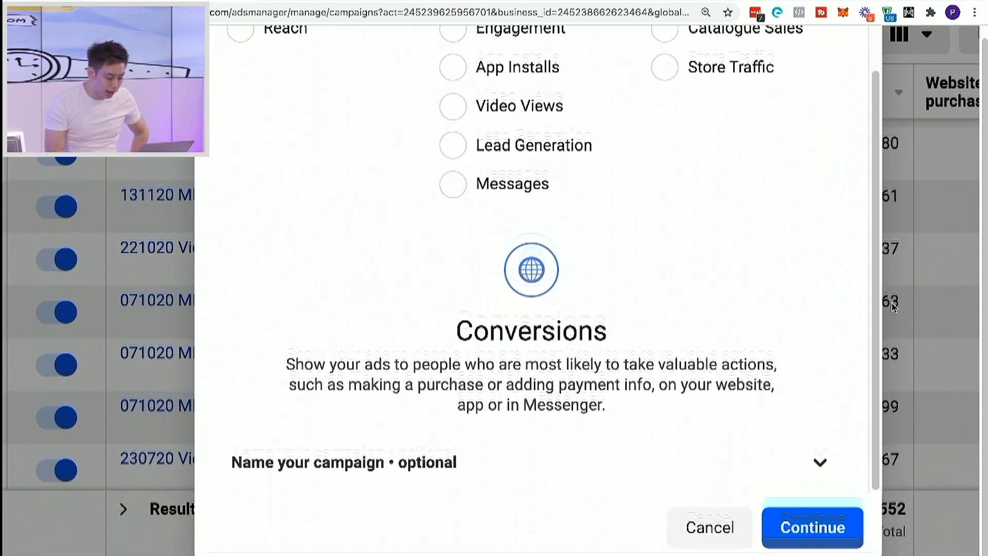
click(528, 441)
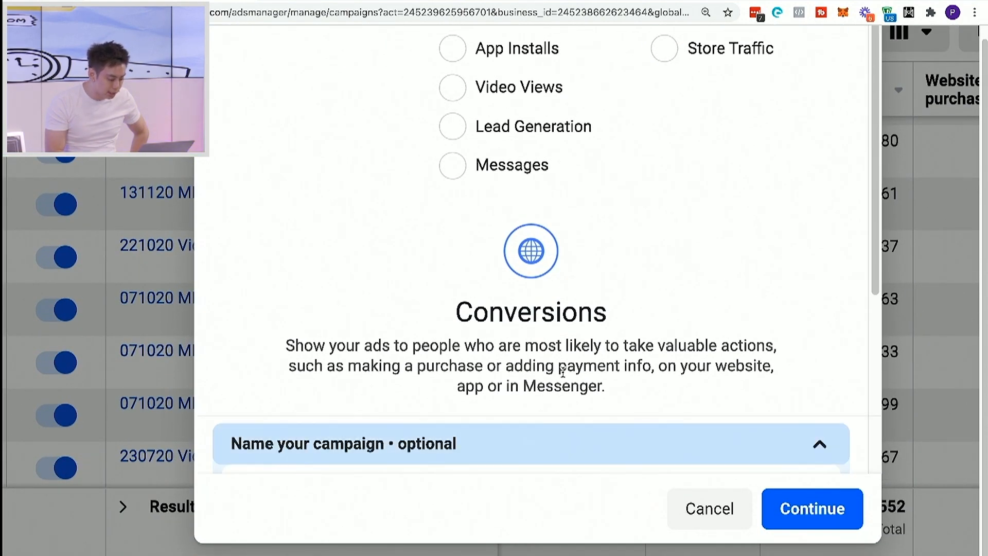
scroll(562, 370, down, 4)
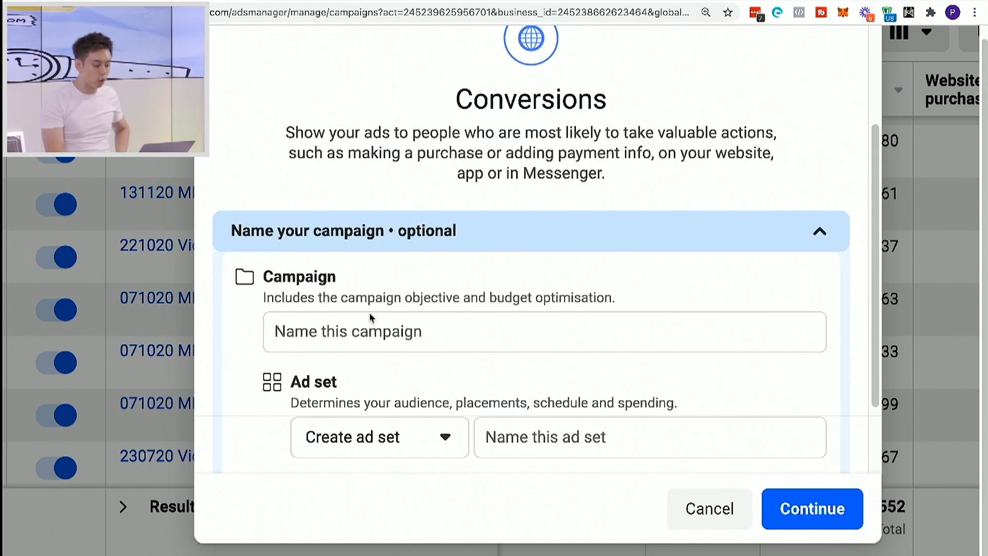
click(313, 333)
click(340, 275)
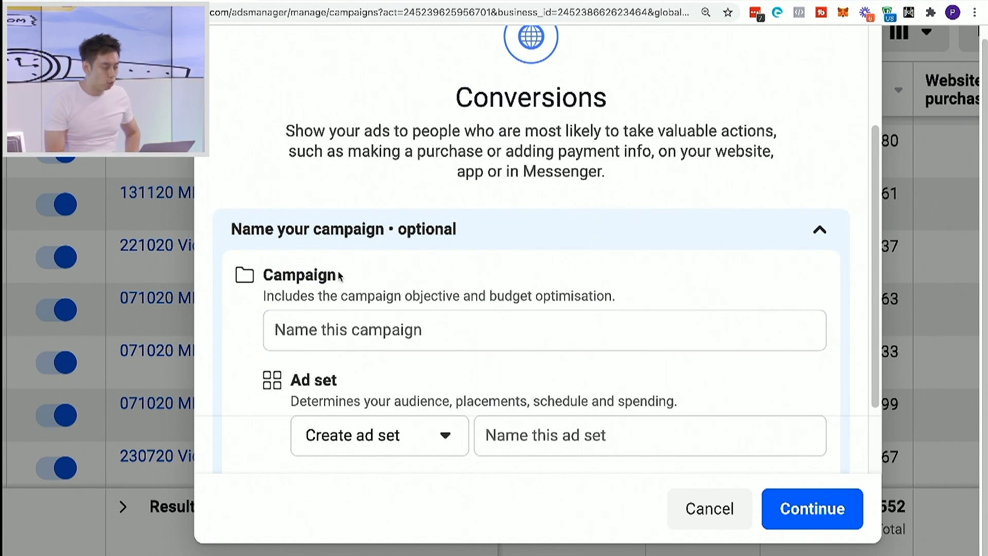
scroll(320, 334, down, 1)
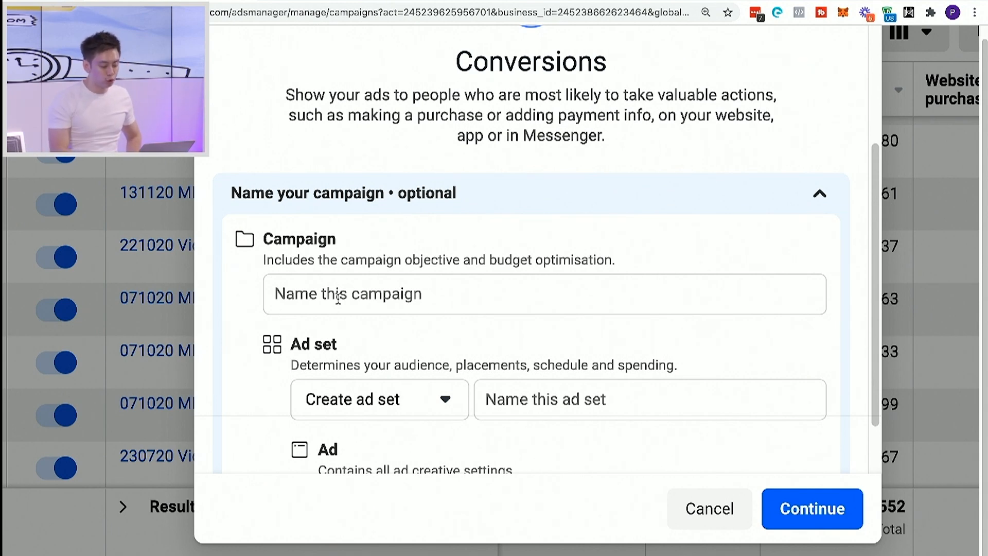
scroll(445, 285, down, 1)
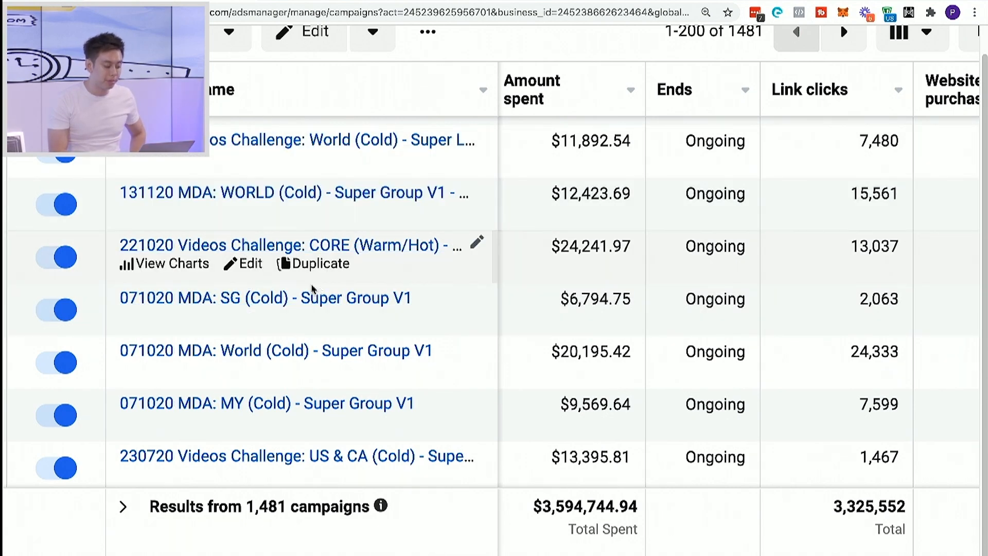
Start a new auction campaign with the Conversions objective and expand its optional naming section.
scroll(293, 278, down, 1)
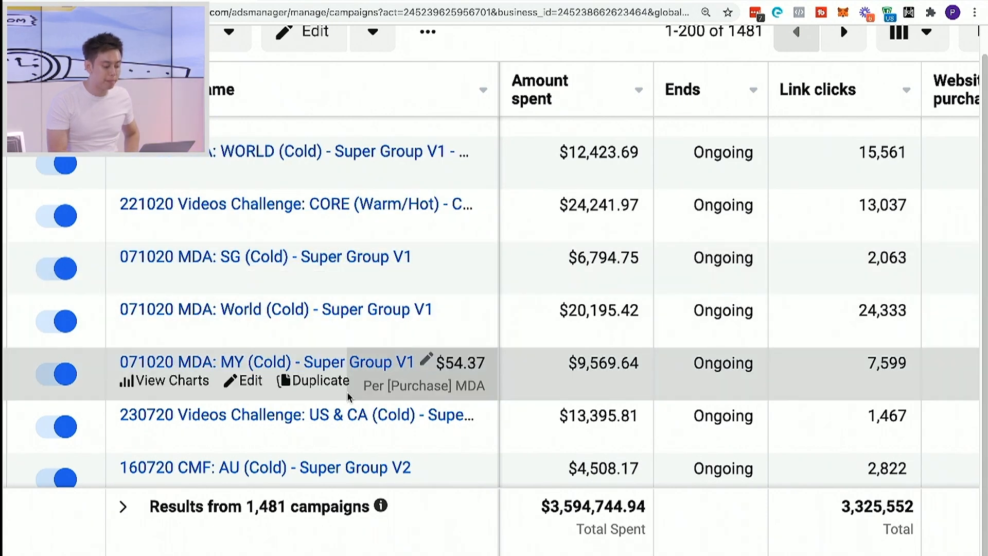
scroll(376, 381, down, 1)
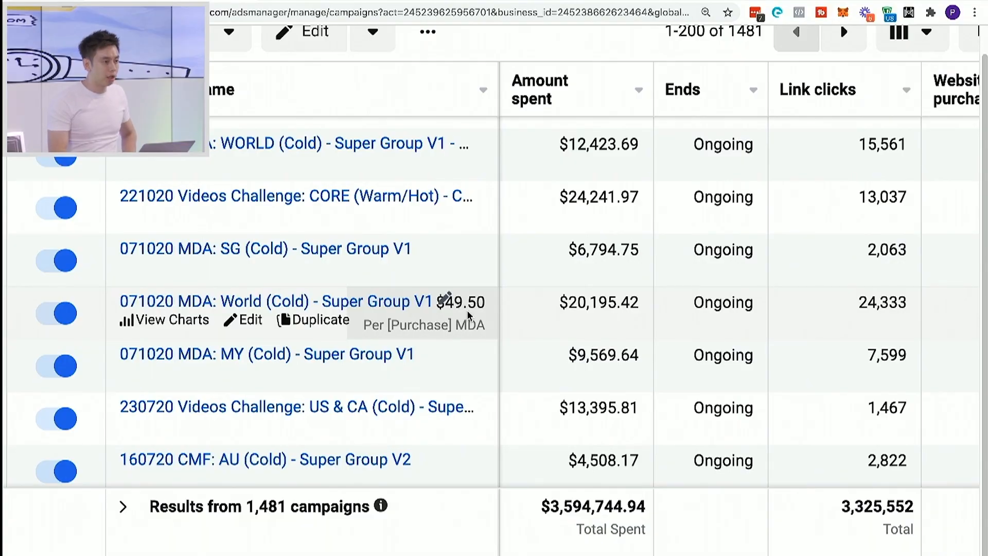
scroll(468, 314, up, 1)
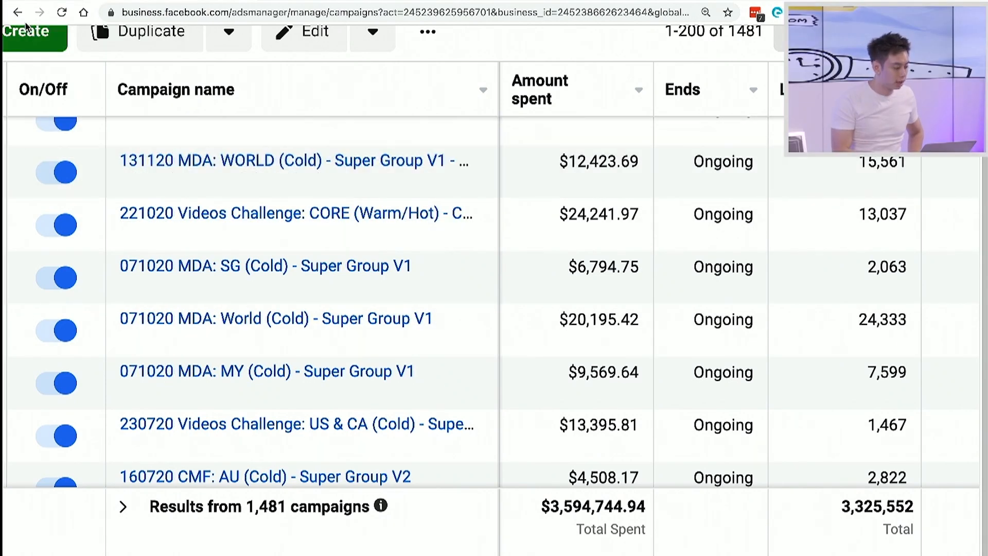
scroll(56, 91, left, 1)
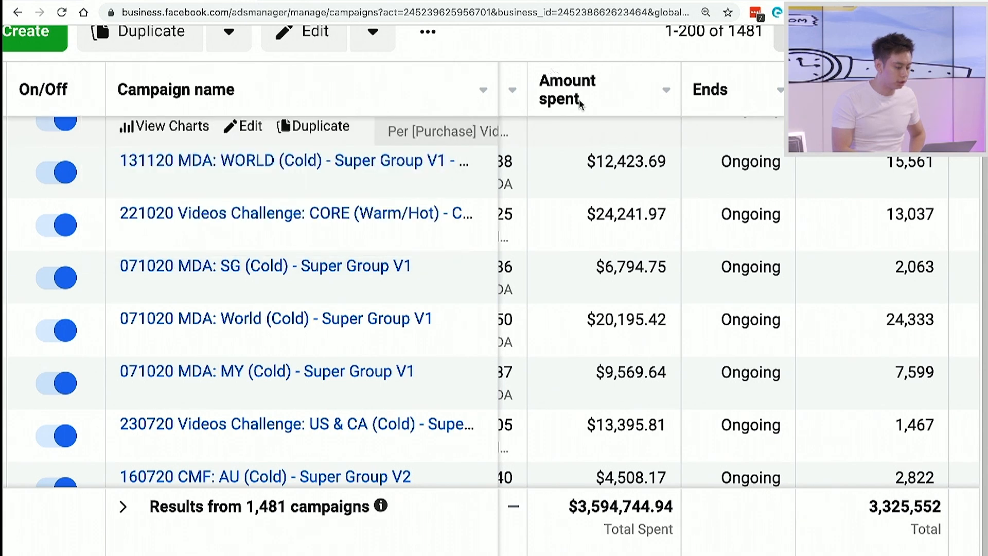
click(23, 42)
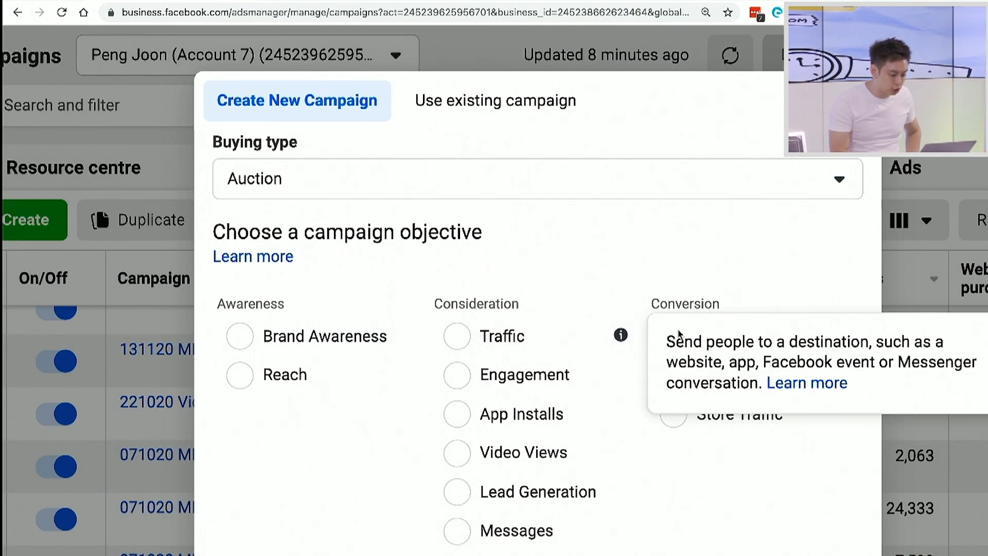
scroll(699, 229, down, 2)
click(674, 263)
scroll(678, 484, down, 4)
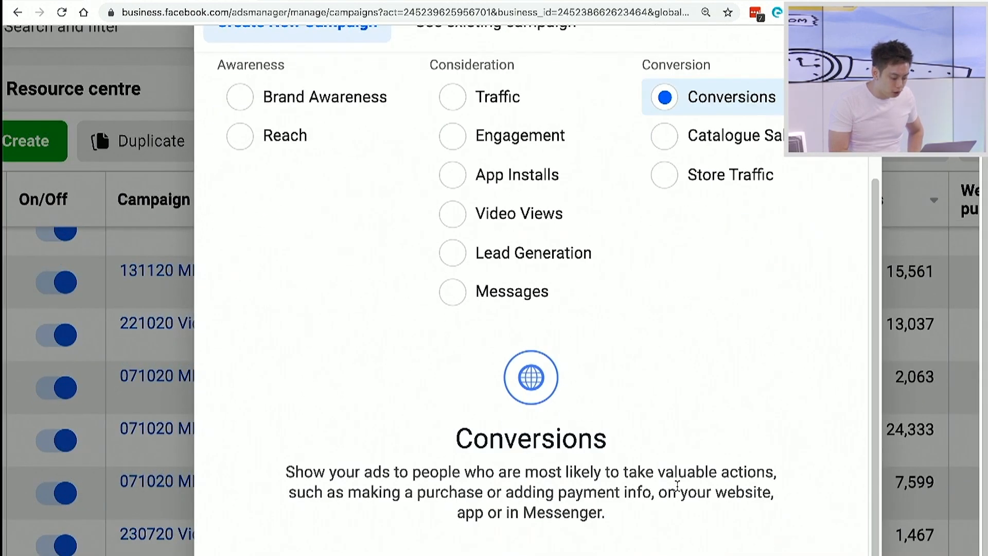
click(721, 486)
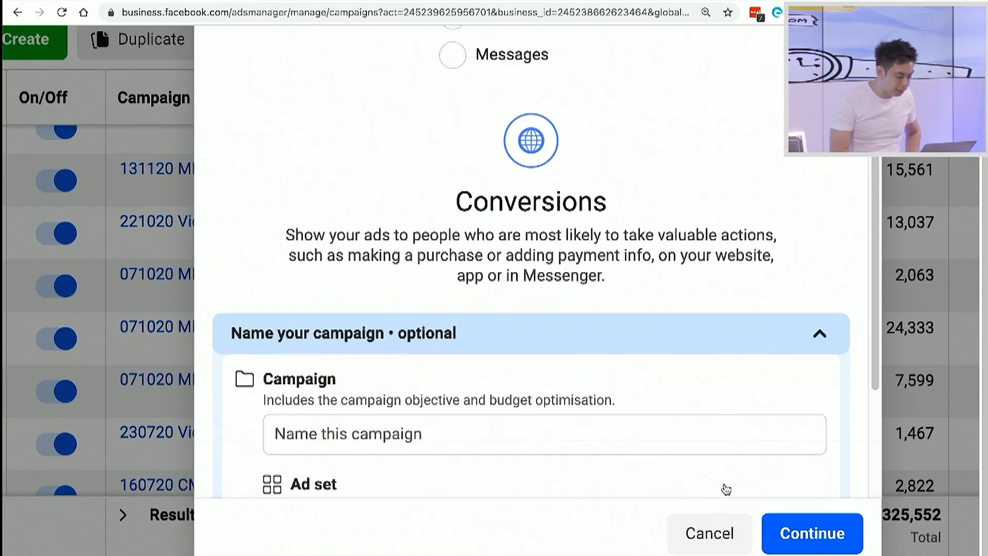
Try naming the campaign "DATE FUNNEL COUNTRY (Cold)" as a naming template, and discard the new campaign.
click(326, 354)
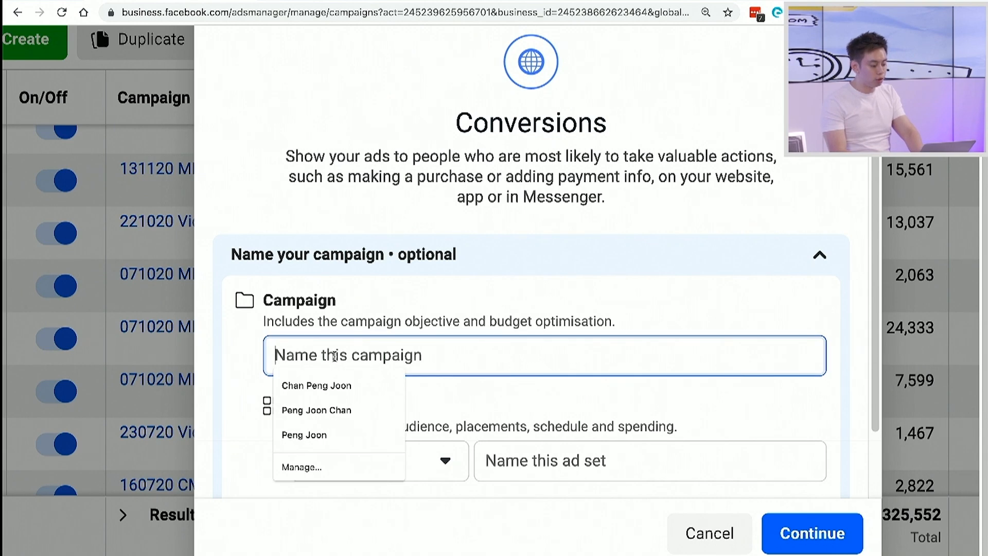
scroll(379, 304, down, 2)
click(377, 304)
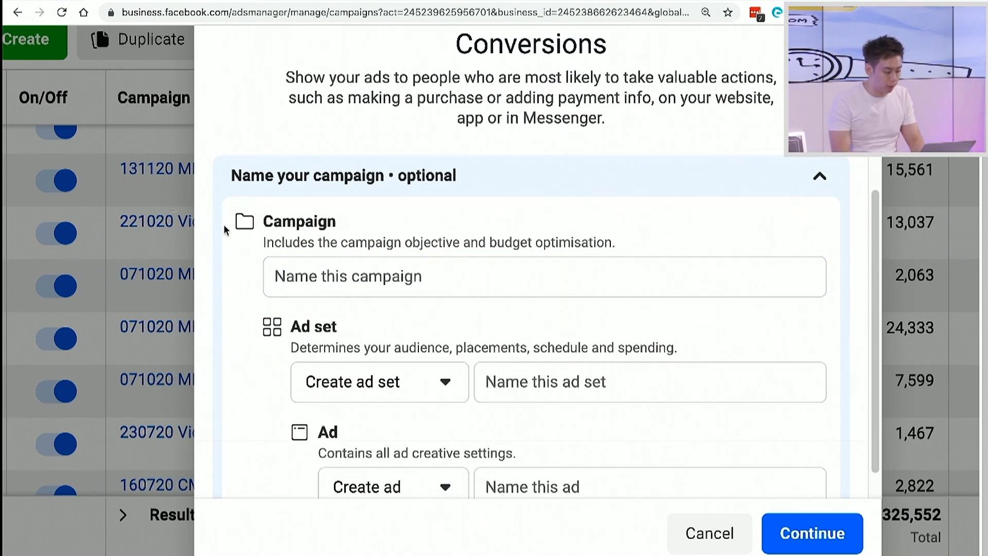
click(286, 274)
text(DATE )
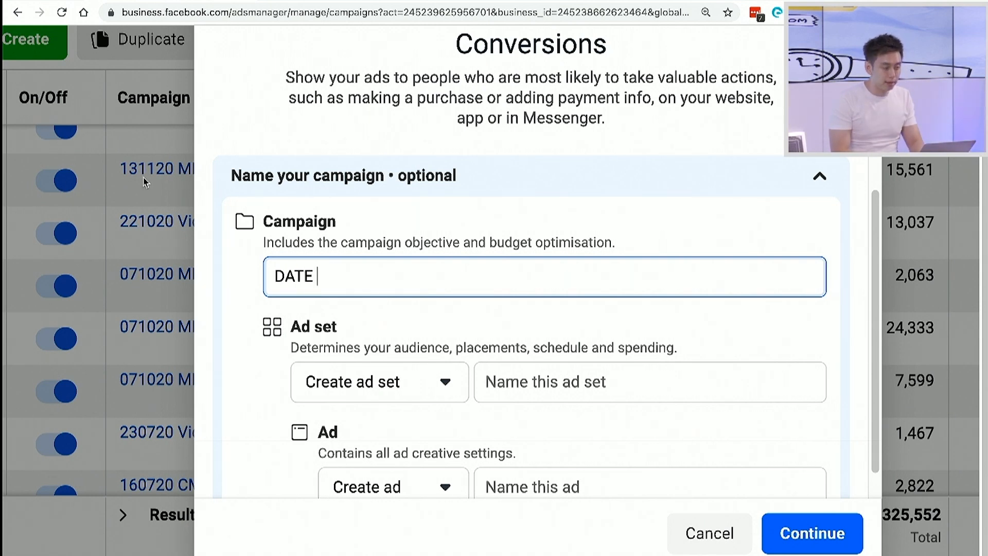
text(FUNNEL)
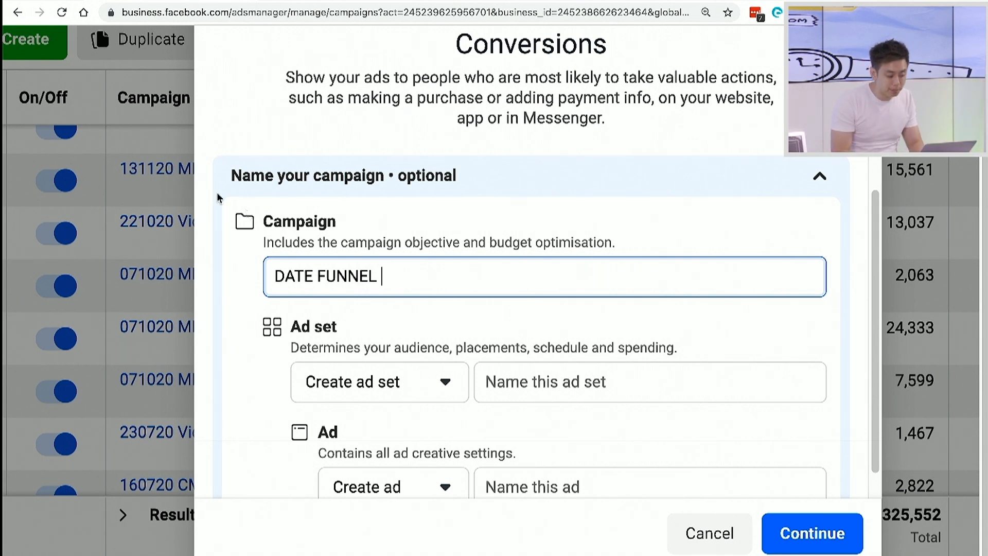
text(AU)
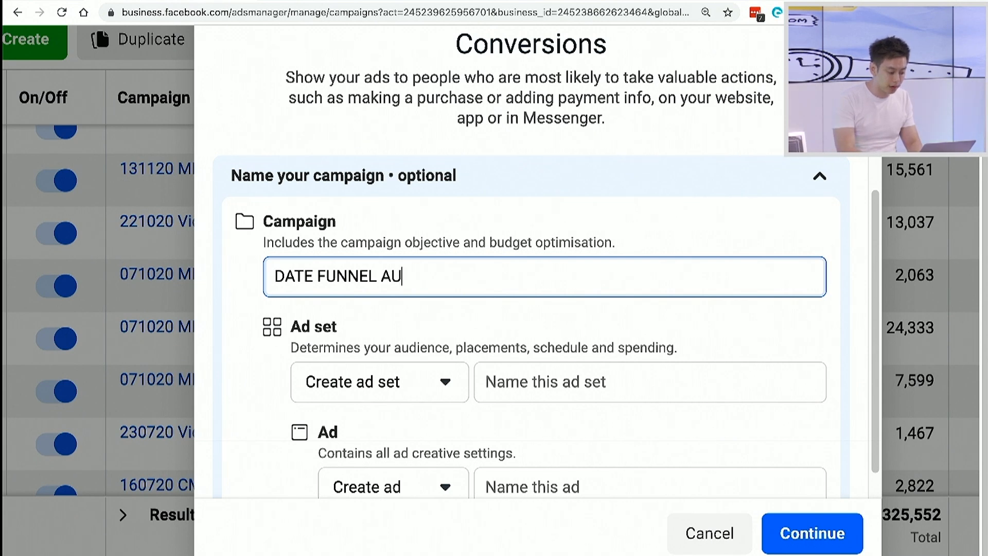
text(DI)
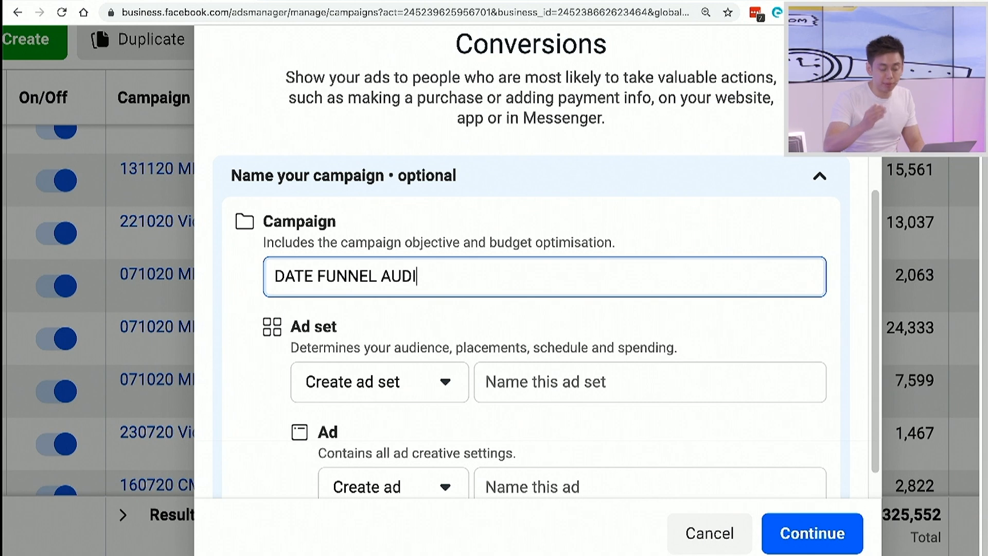
key(BackSpace)
key(BackSpace)
key(BackSpace)
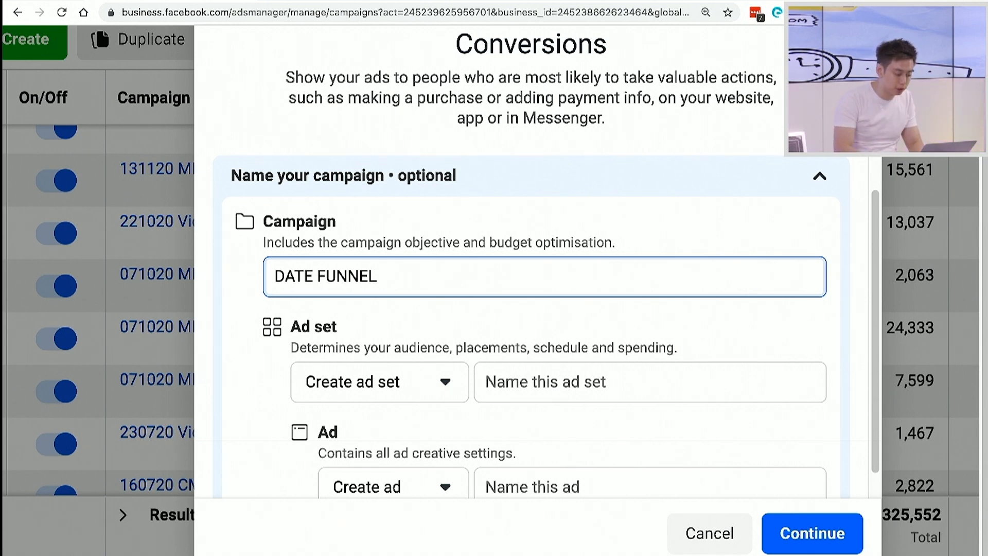
text(COUNTRY)
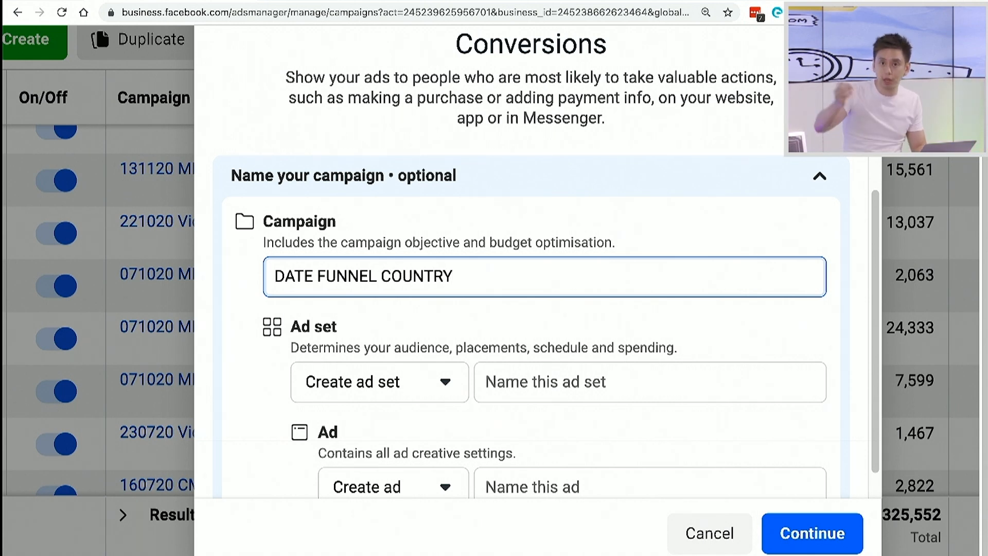
text( (C)
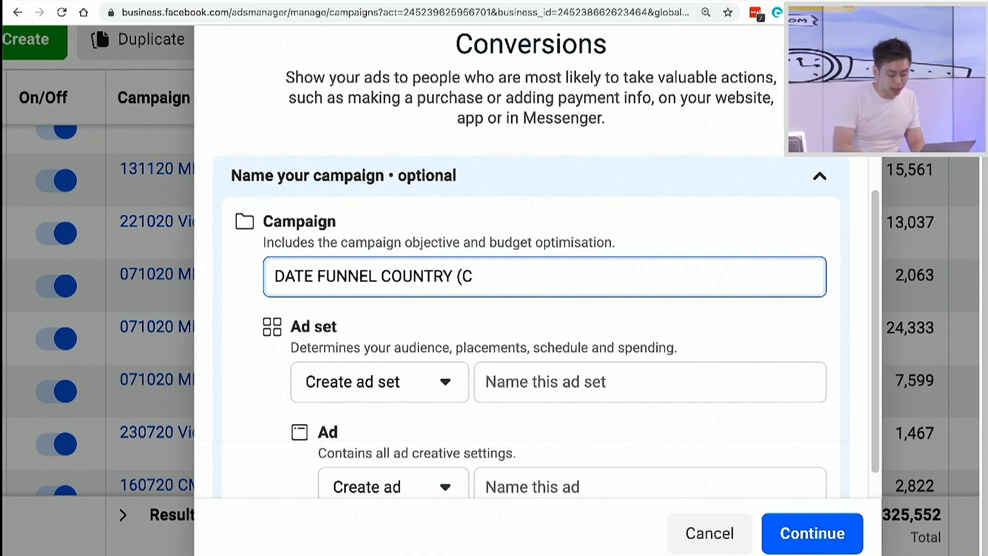
text(old))
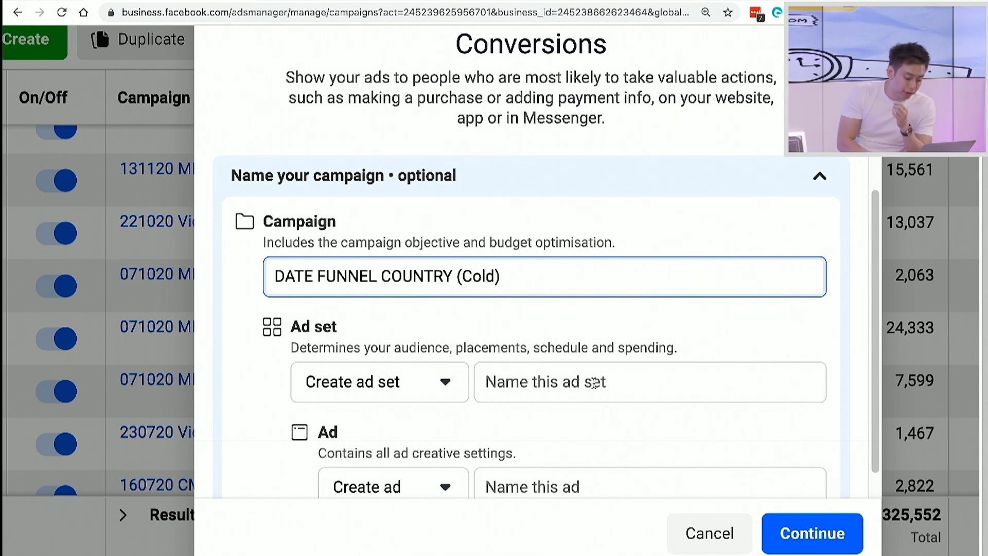
click(705, 532)
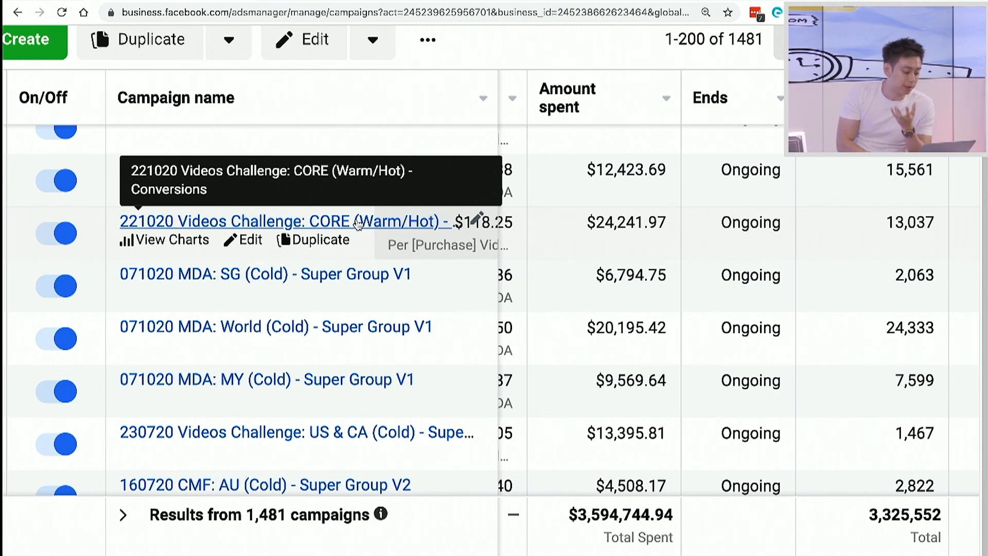
Examine how the existing campaigns in the list are named by date, funnel, country, audience temperature and targeting type.
scroll(336, 226, up, 3)
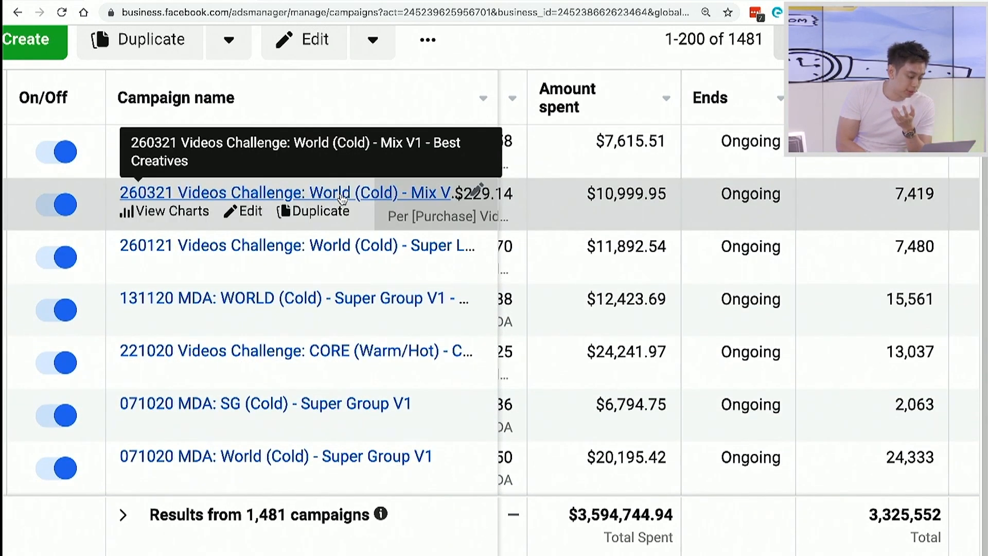
scroll(334, 355, down, 3)
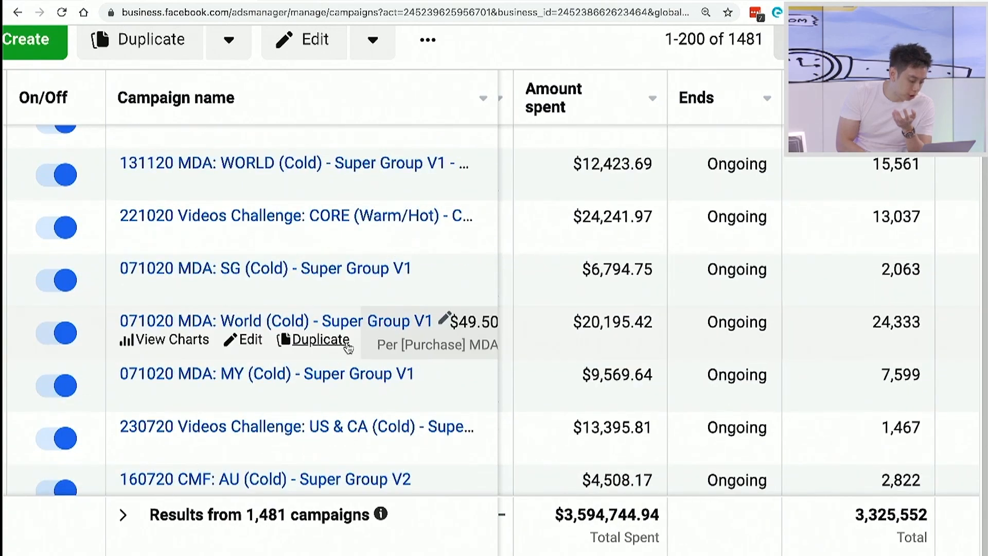
scroll(332, 435, down, 3)
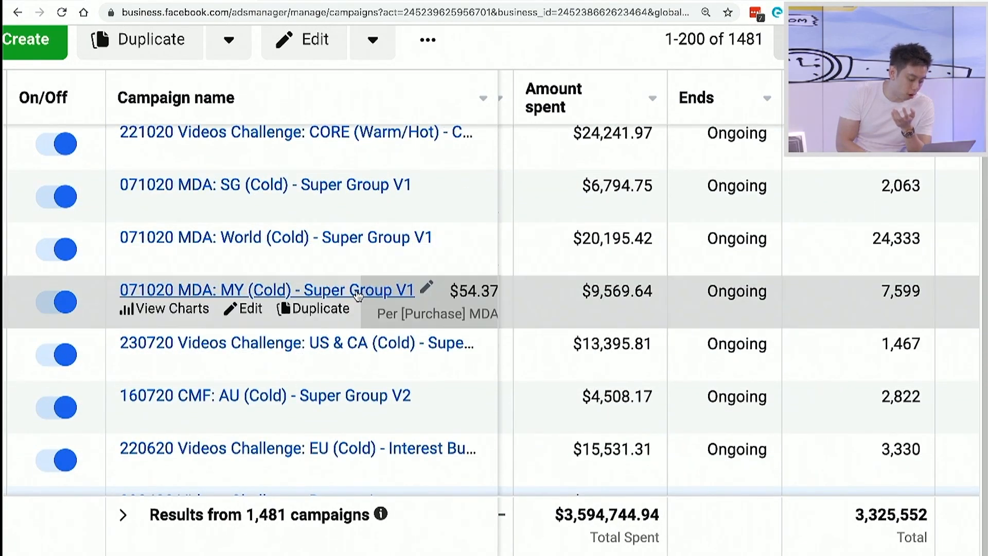
scroll(324, 374, down, 2)
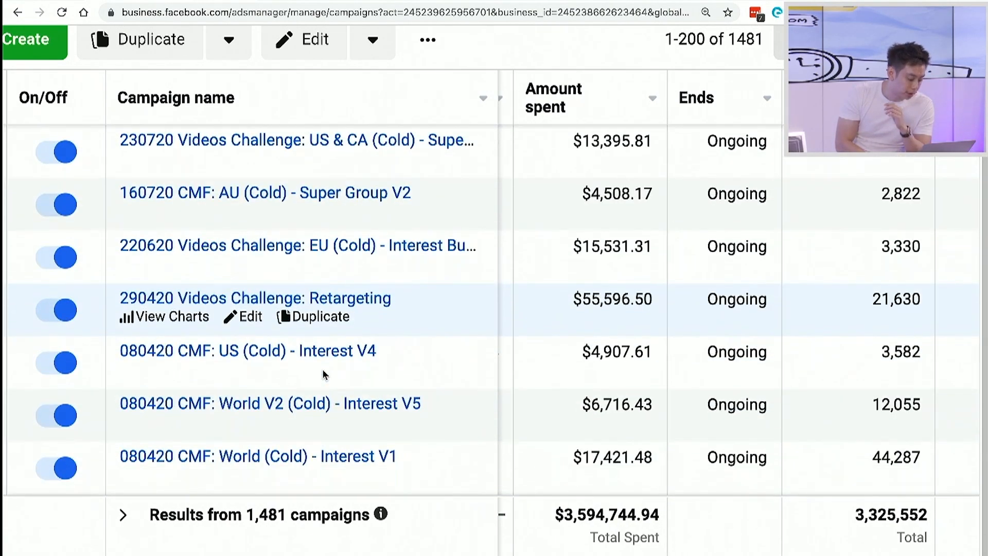
scroll(324, 360, down, 1)
scroll(326, 305, down, 1)
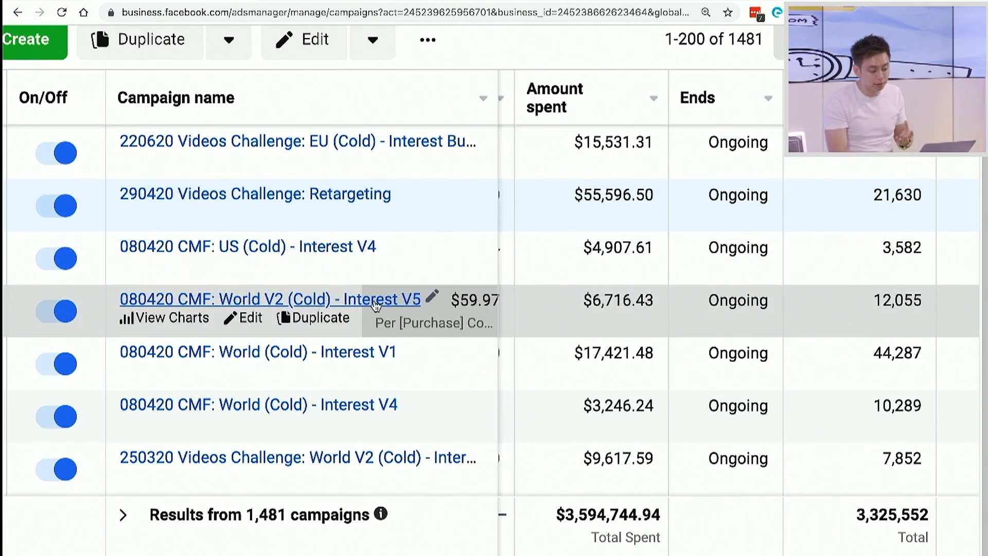
scroll(404, 301, down, 1)
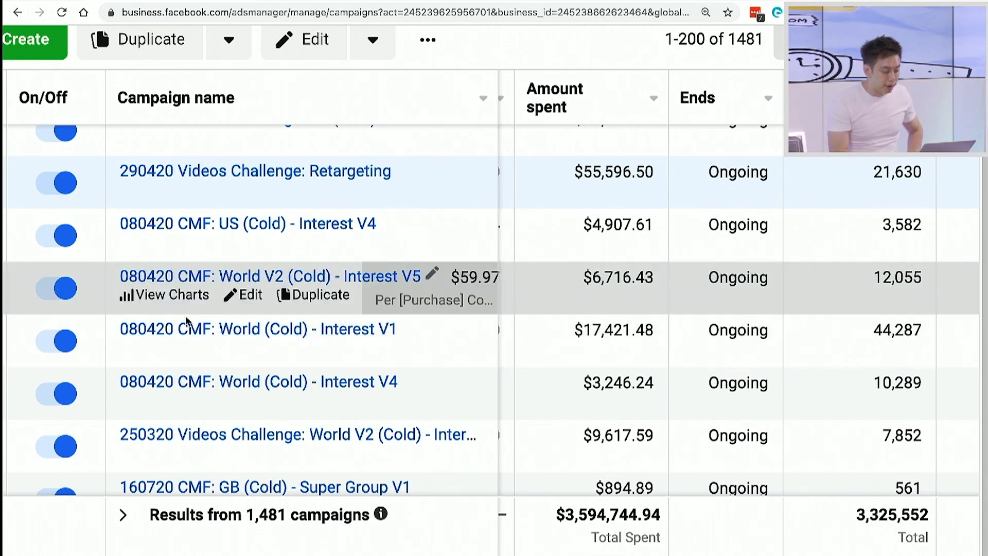
Review the names of the CMF and Videos Challenge campaigns further down the campaign list.
click(23, 53)
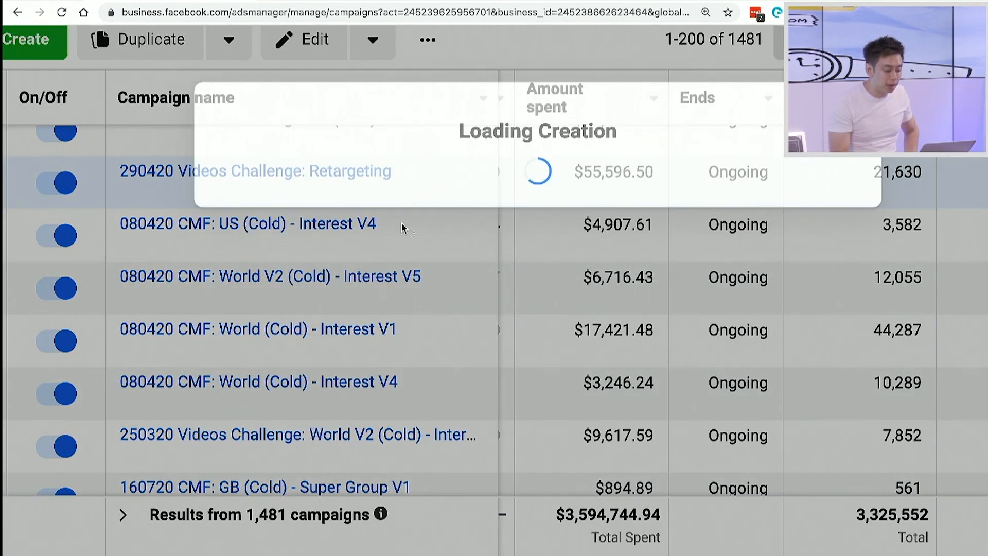
key(Escape)
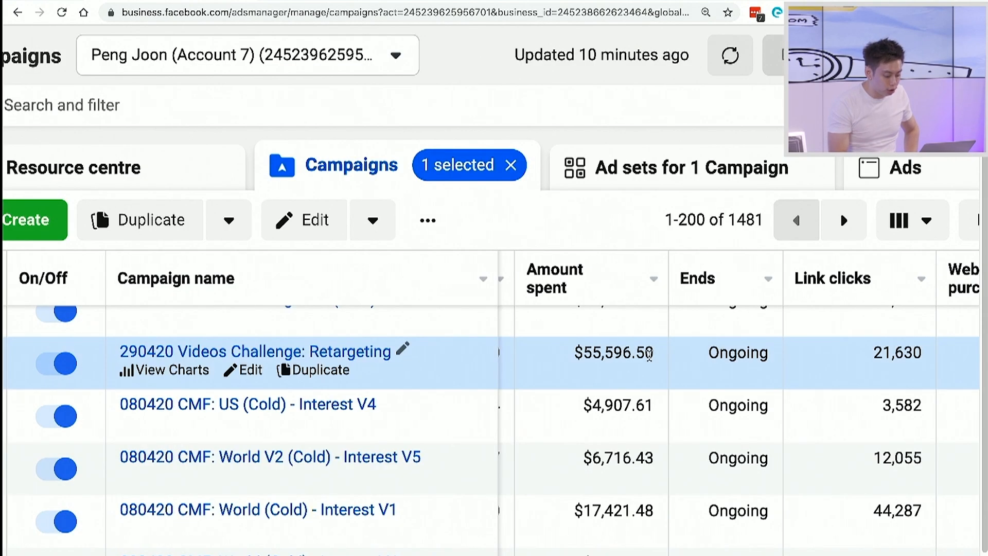
scroll(822, 344, down, 3)
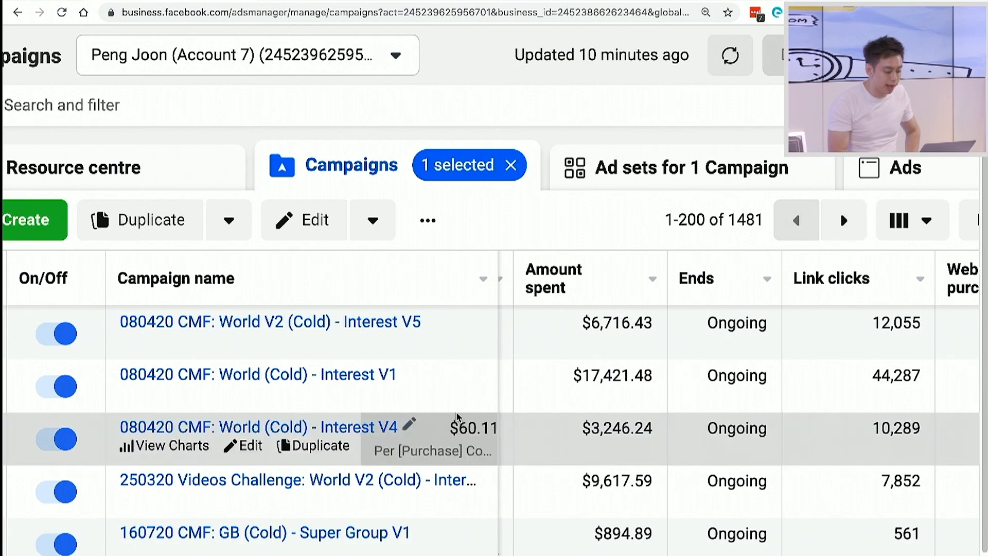
scroll(374, 451, down, 2)
scroll(374, 450, up, 1)
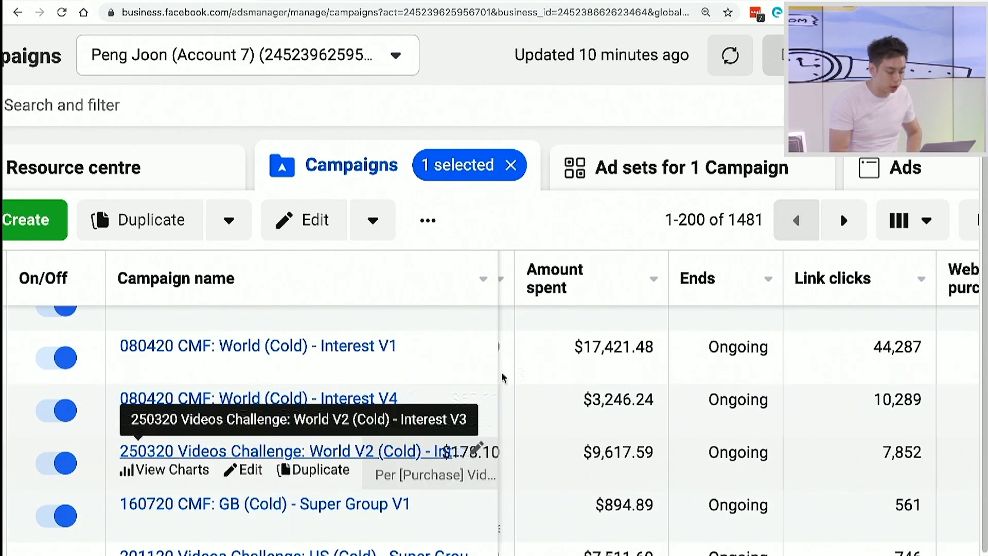
Create a new auction campaign with the Conversions objective and open its optional naming section.
click(36, 227)
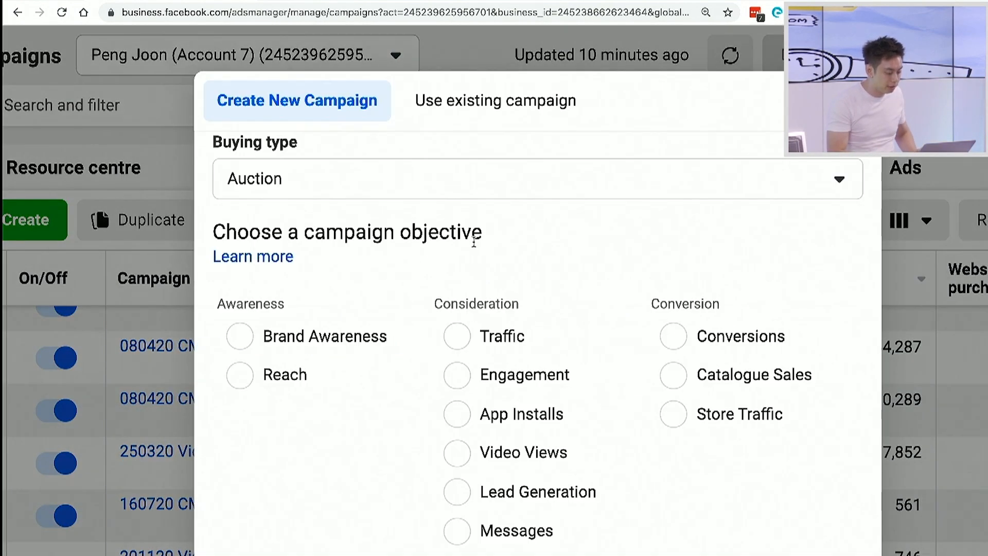
scroll(668, 146, down, 3)
click(657, 147)
click(792, 535)
scroll(712, 428, down, 3)
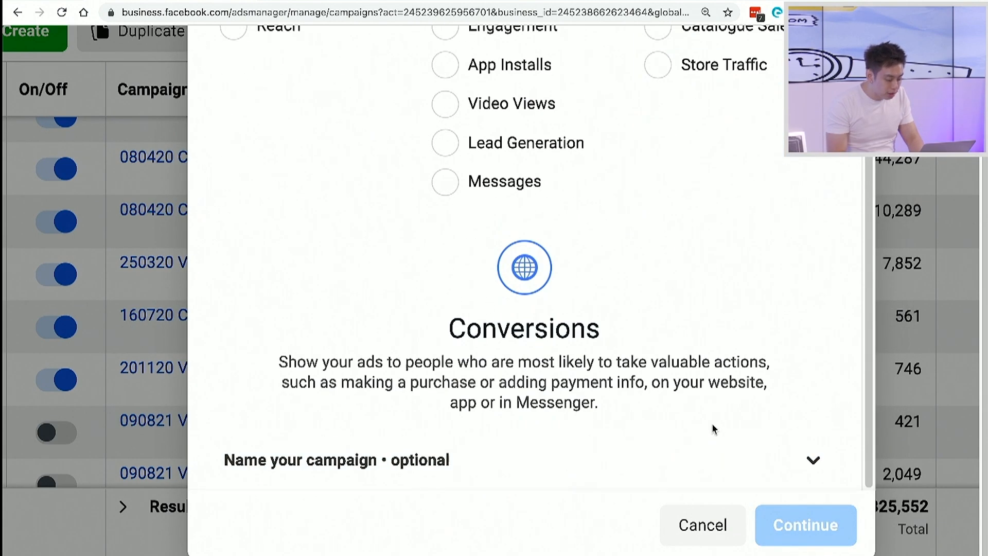
click(408, 463)
scroll(408, 465, down, 6)
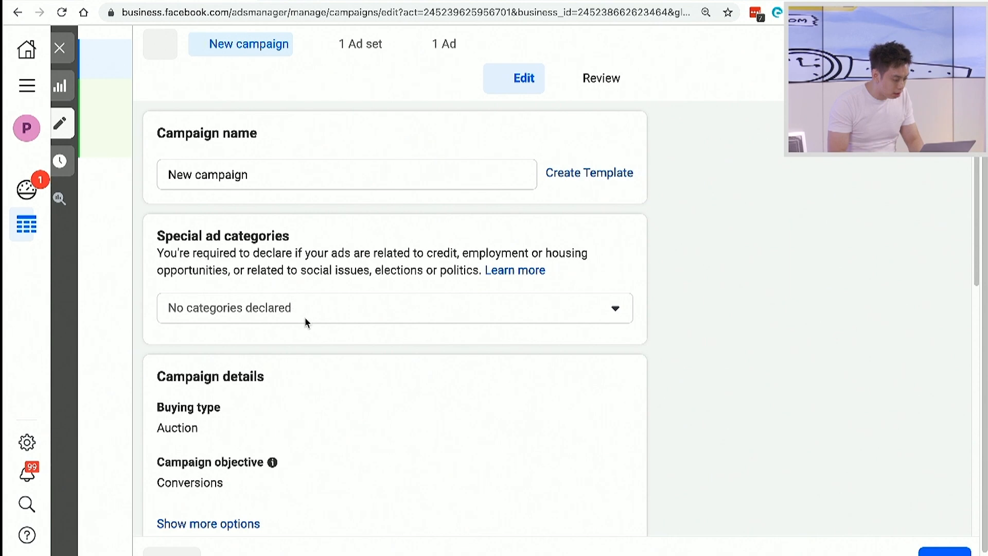
scroll(304, 317, down, 5)
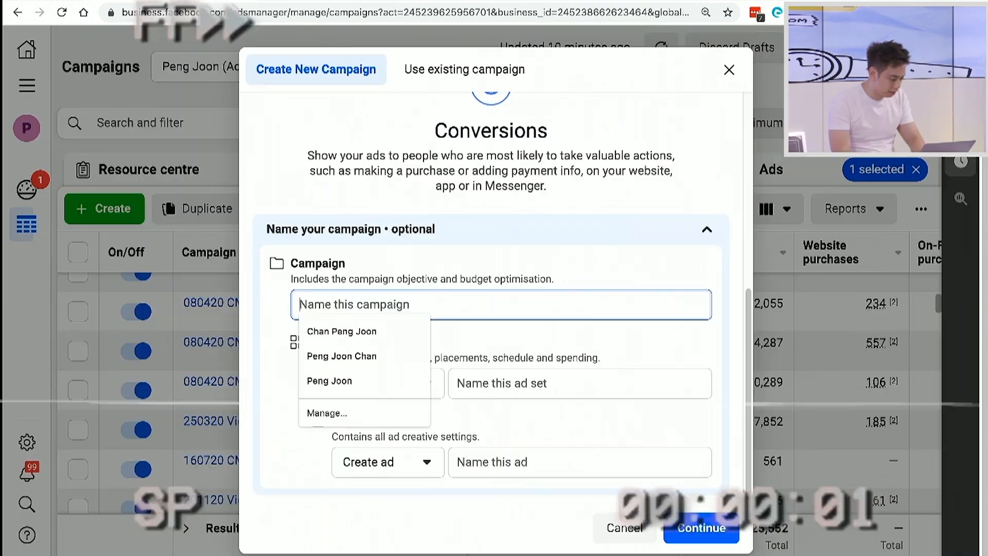
Name the campaign "010122 Funnel Name Country Audience" and continue to its settings.
text(010122)
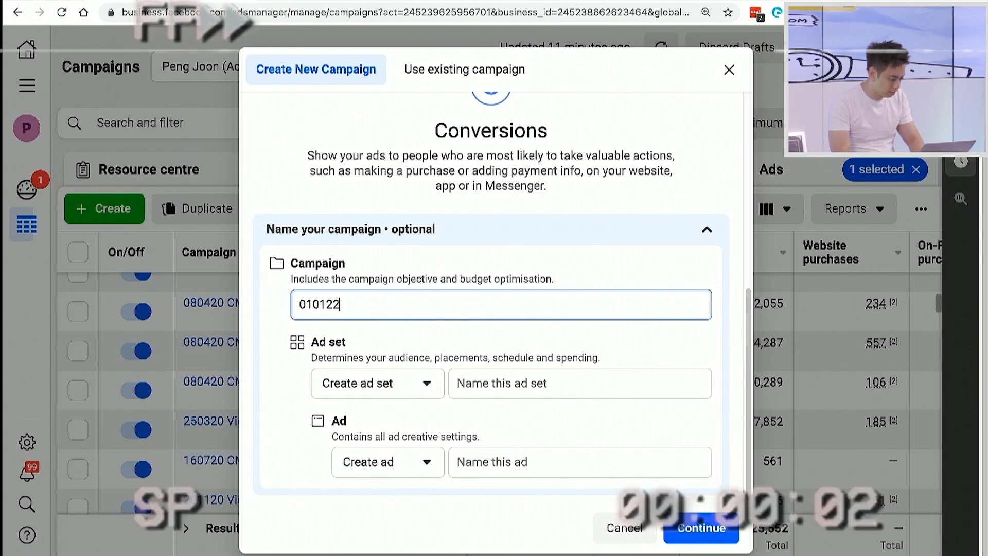
text( Funnel Name Country)
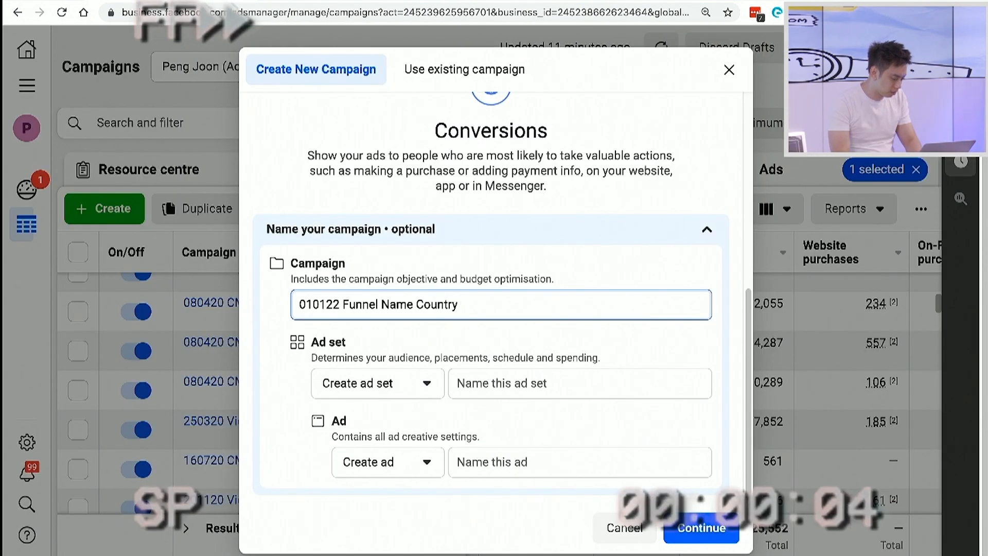
text( Audience)
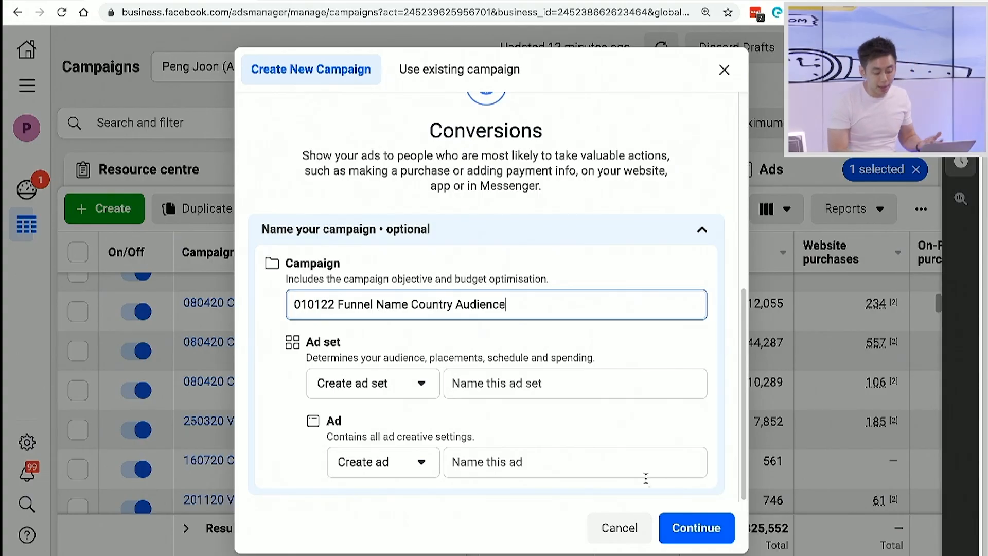
click(686, 526)
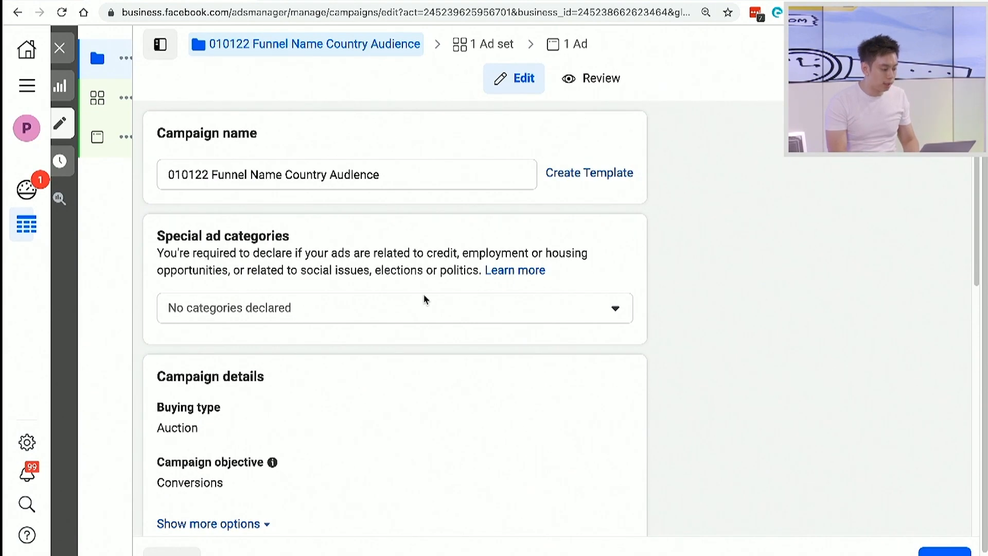
Review the campaign's details, A/B test and campaign budget optimisation settings.
scroll(425, 299, down, 4)
scroll(425, 300, down, 6)
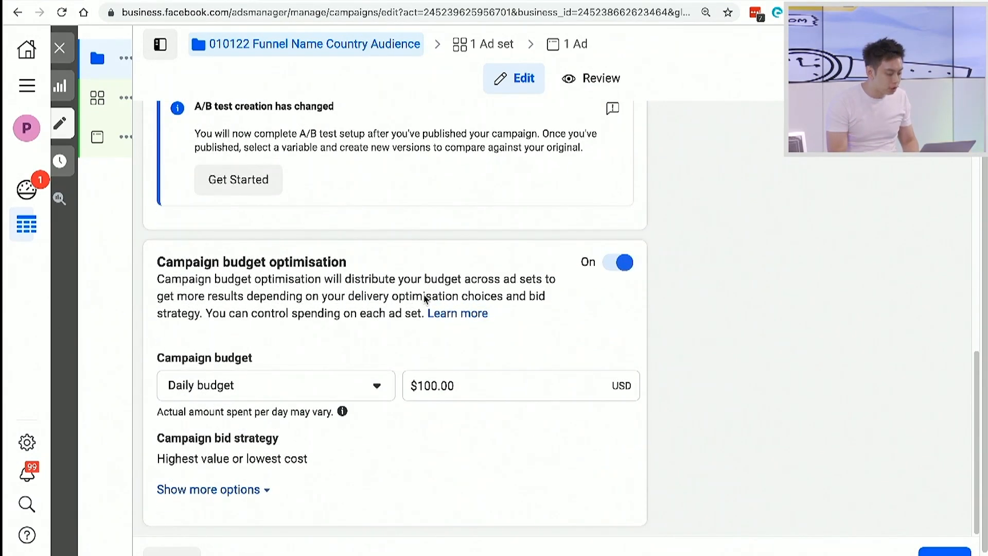
scroll(423, 298, up, 10)
scroll(313, 285, down, 4)
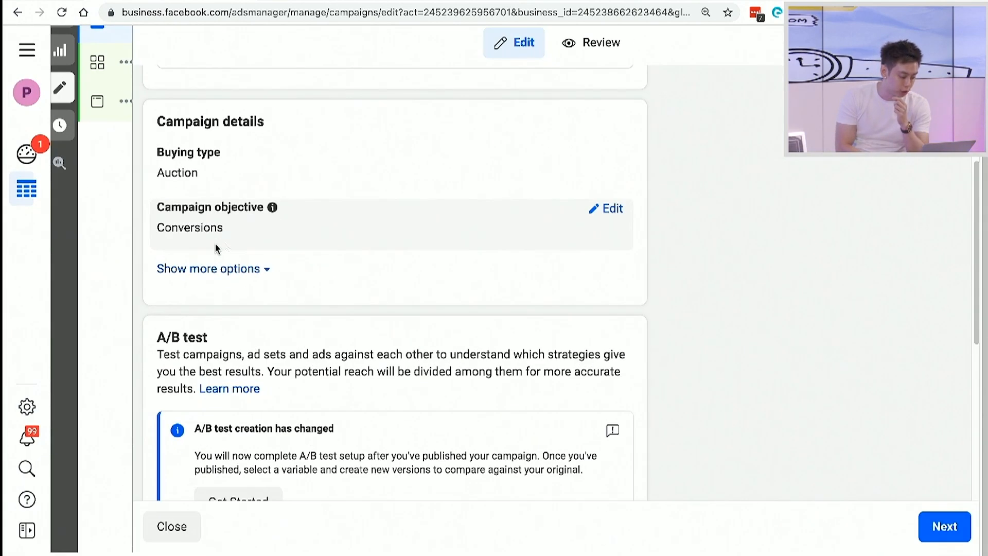
scroll(215, 243, down, 3)
scroll(552, 311, down, 4)
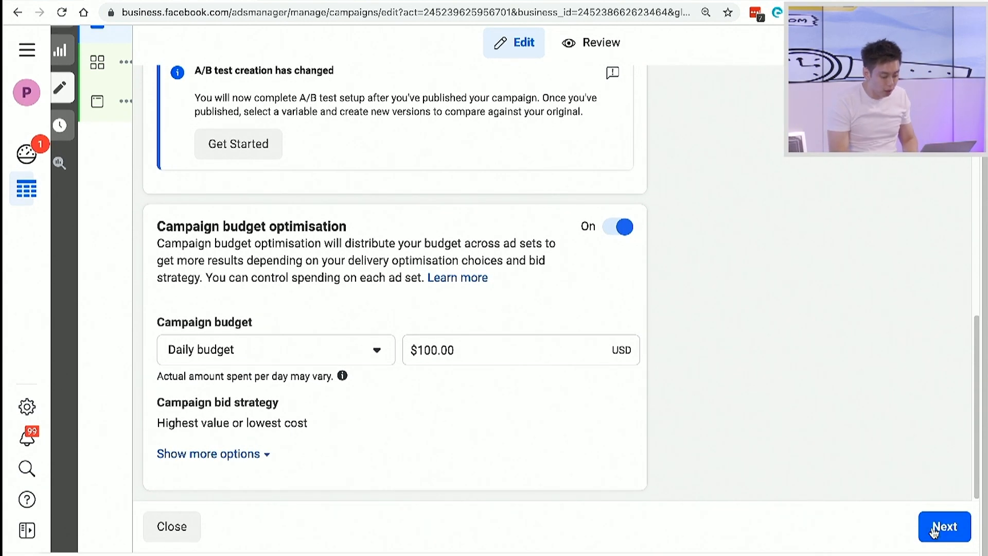
Proceed to the ad set and select Facebook Pixel as the pixel for website conversions.
click(934, 530)
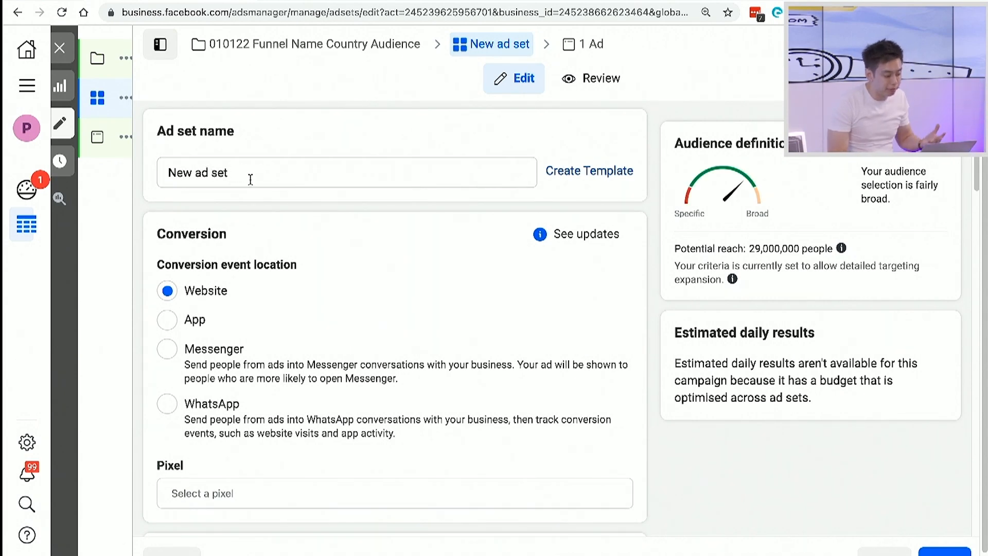
scroll(250, 179, down, 3)
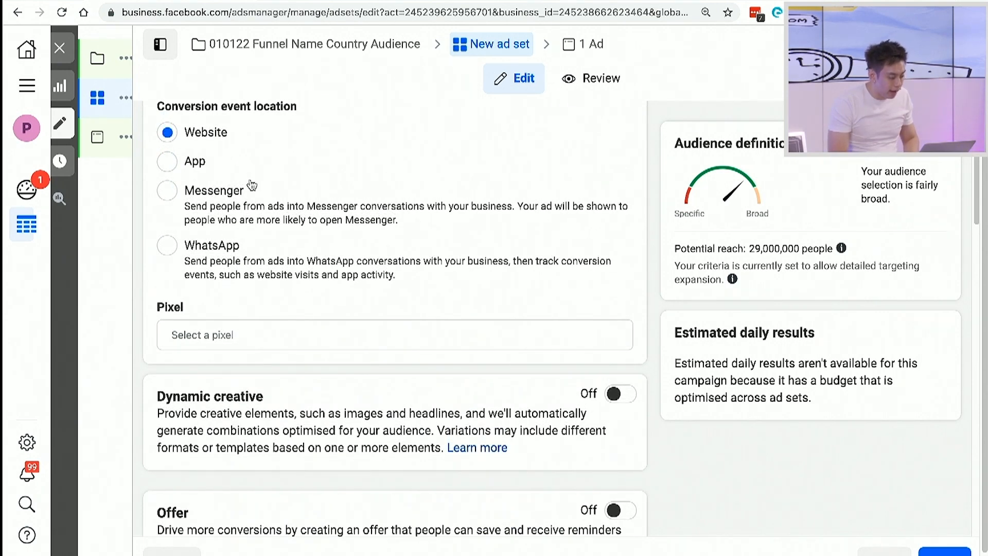
click(363, 325)
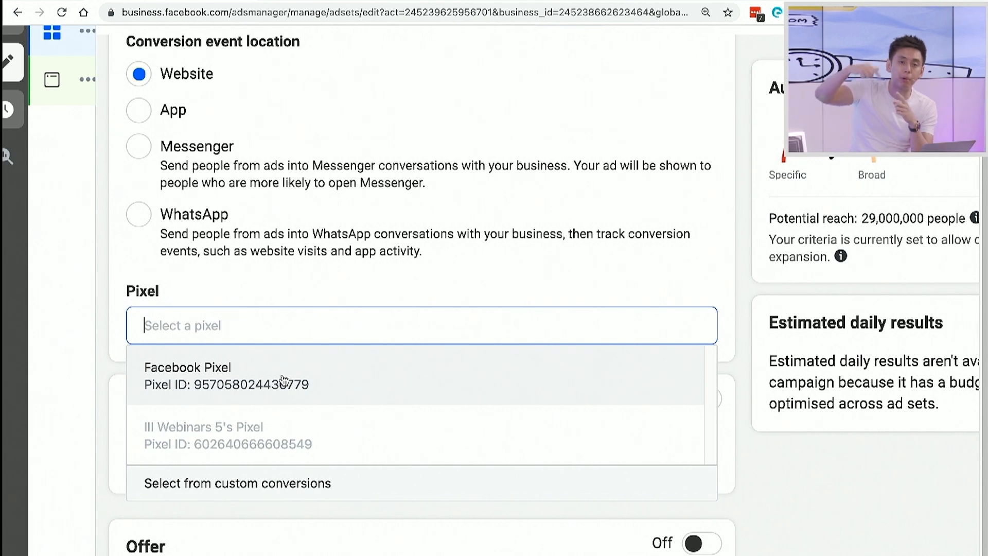
click(283, 380)
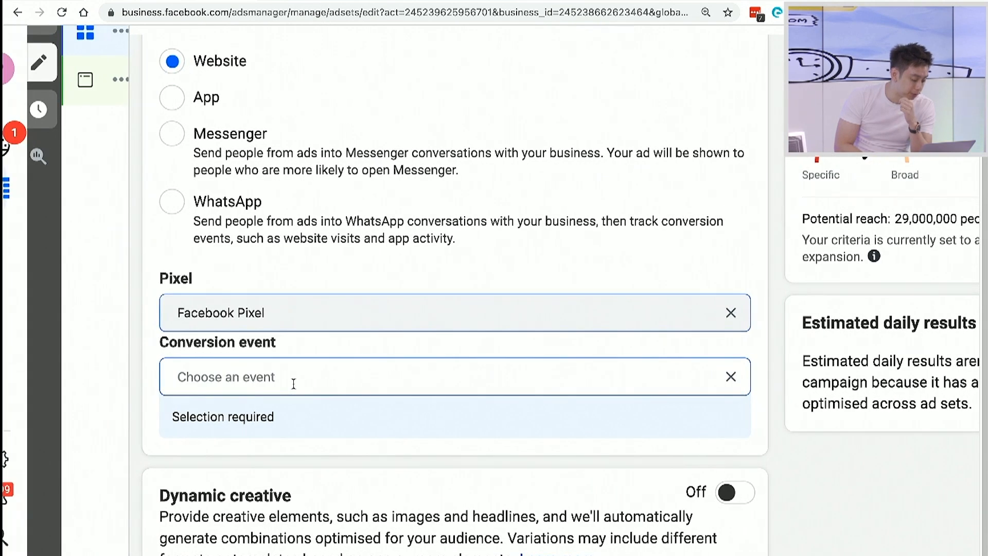
Set the ad set's conversion event to "[Checkout] ABC Method" from the active events.
click(293, 384)
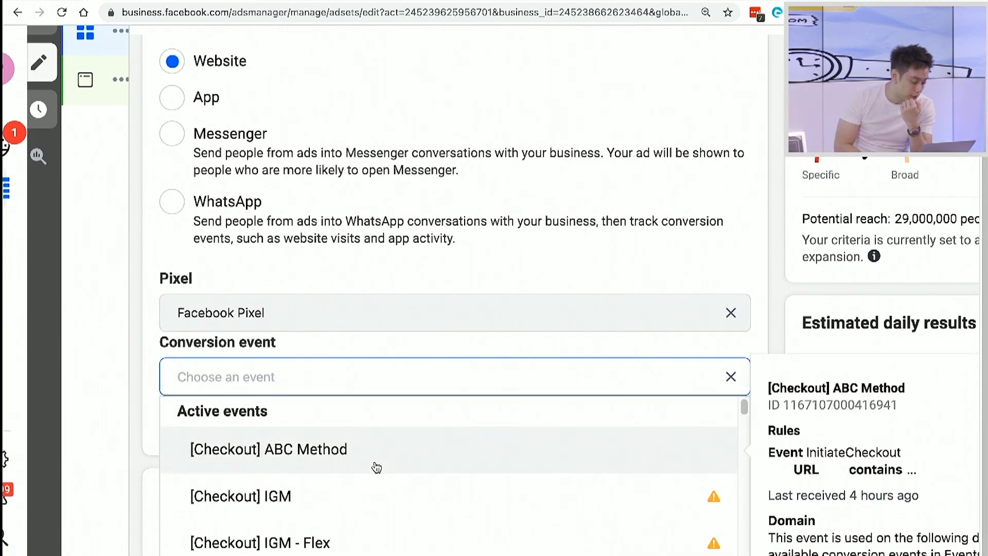
scroll(373, 465, down, 3)
scroll(554, 527, up, 3)
scroll(687, 383, down, 3)
scroll(613, 406, down, 1)
scroll(614, 406, down, 5)
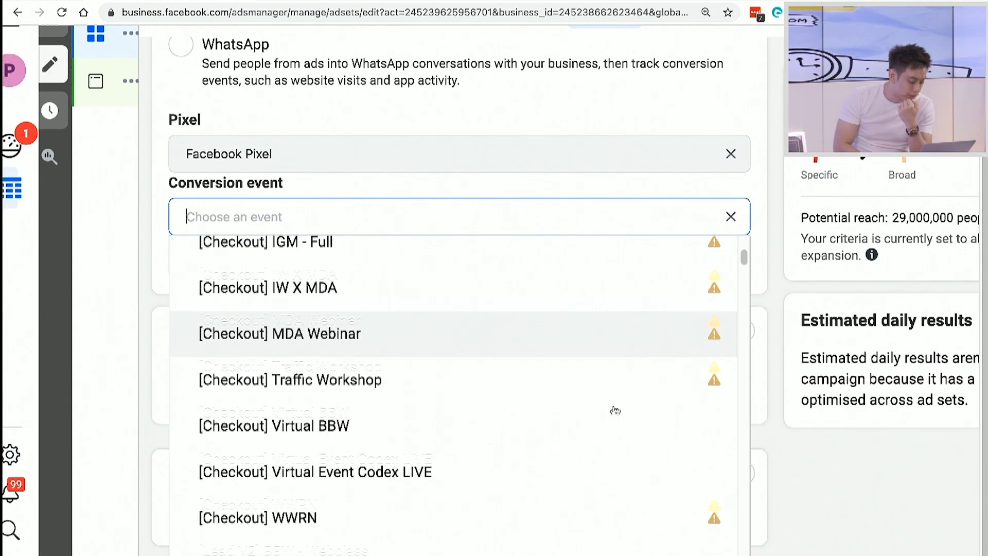
scroll(613, 410, up, 5)
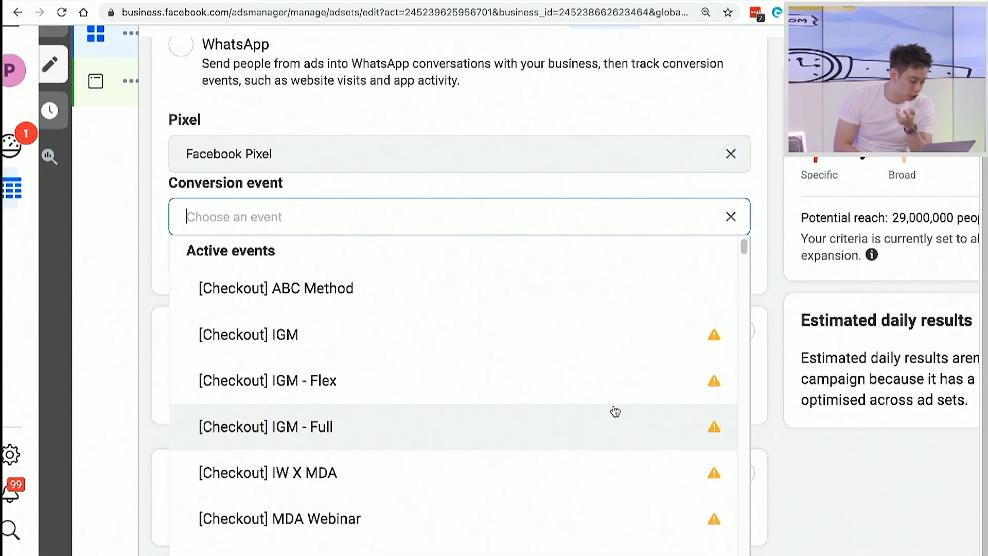
click(438, 289)
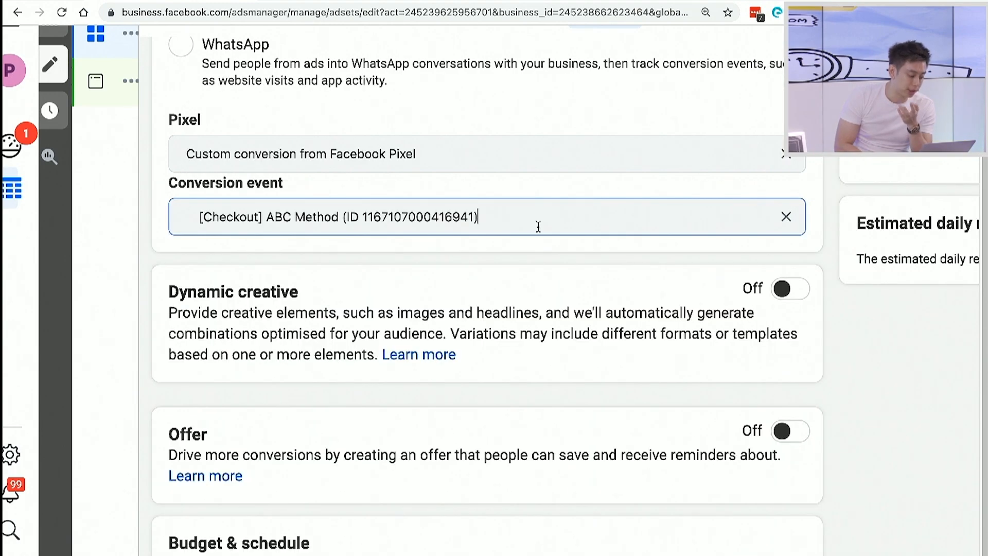
Examine the ad set's conversion, dynamic creative, offer, schedule and audience settings, including location, age, gender and detailed targeting.
scroll(596, 276, up, 1)
scroll(596, 271, down, 7)
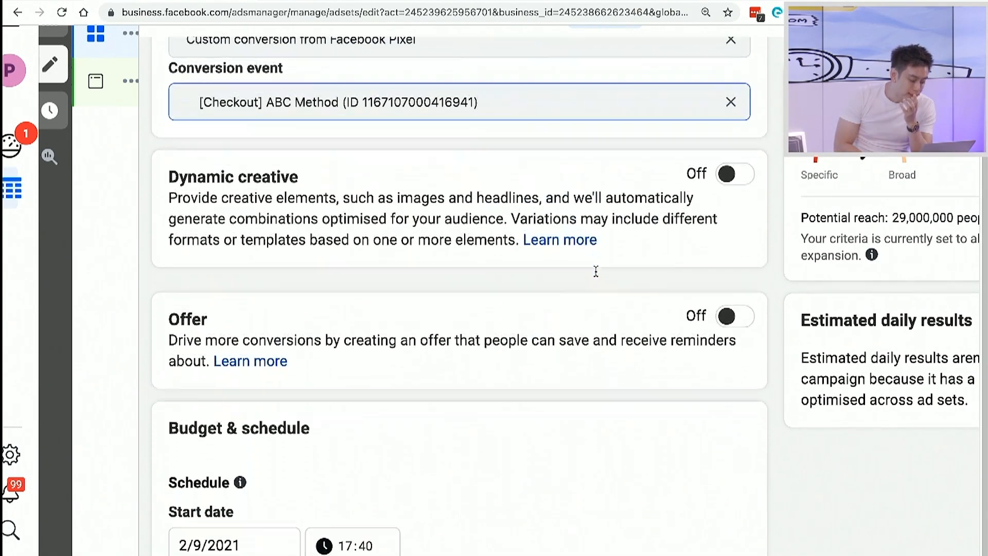
scroll(596, 277, up, 7)
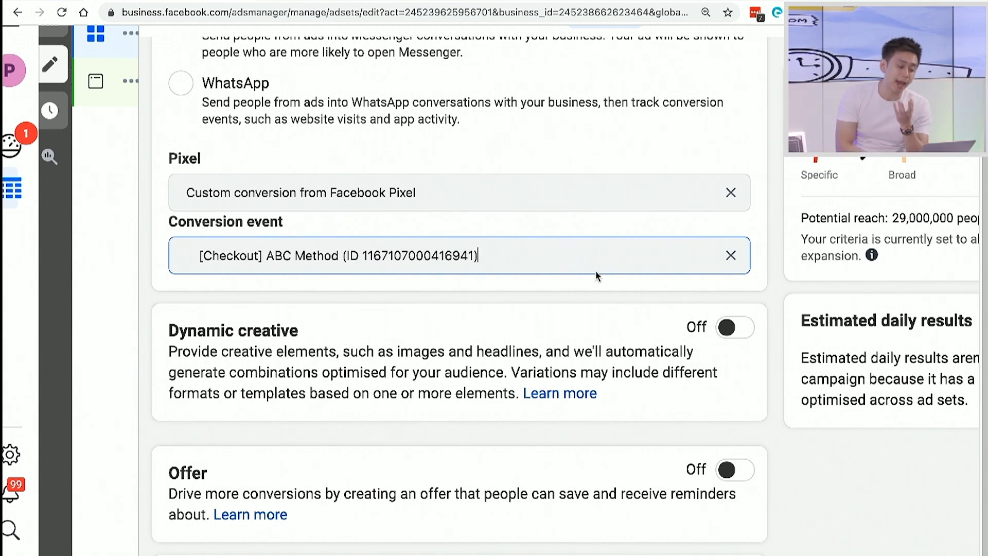
scroll(594, 271, down, 2)
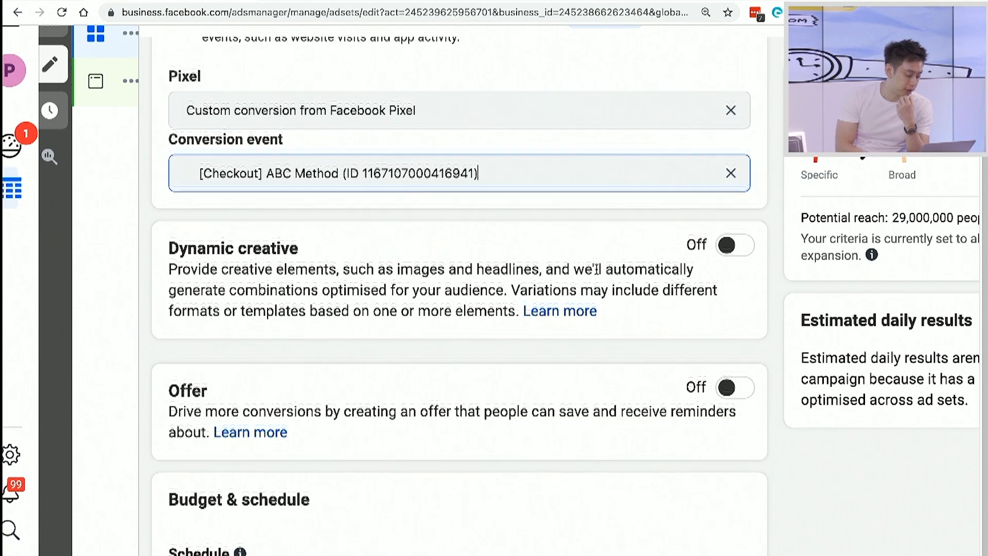
scroll(595, 270, down, 10)
scroll(596, 273, down, 6)
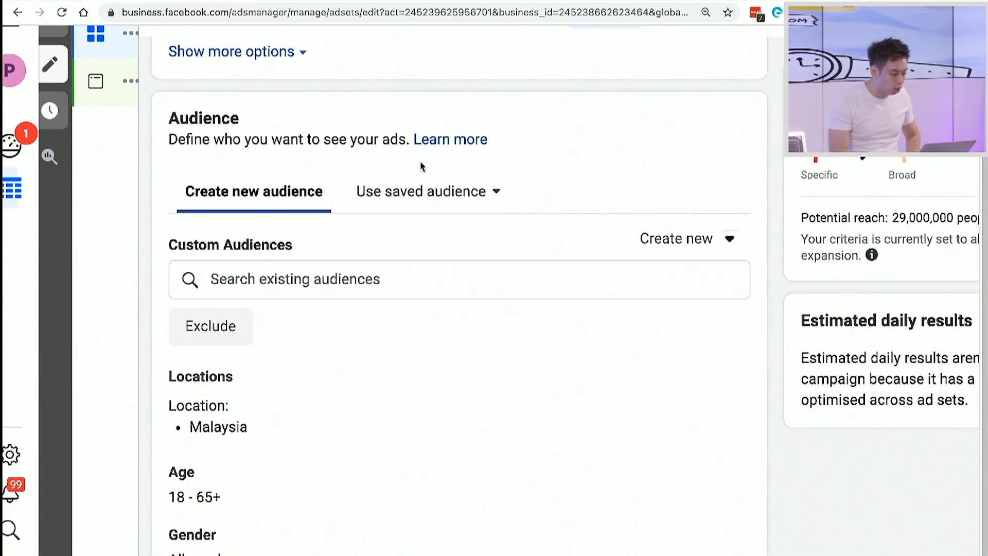
scroll(227, 198, up, 15)
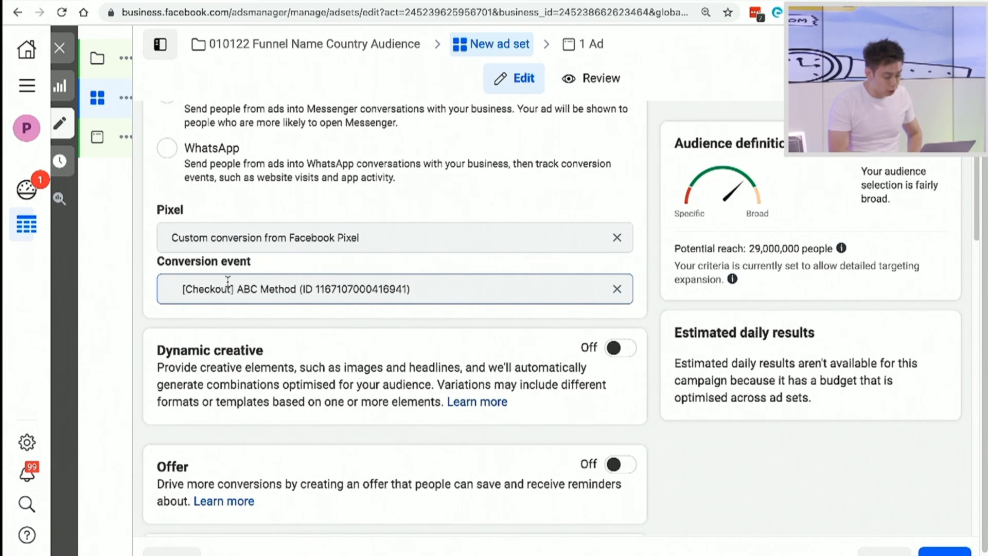
scroll(228, 282, down, 16)
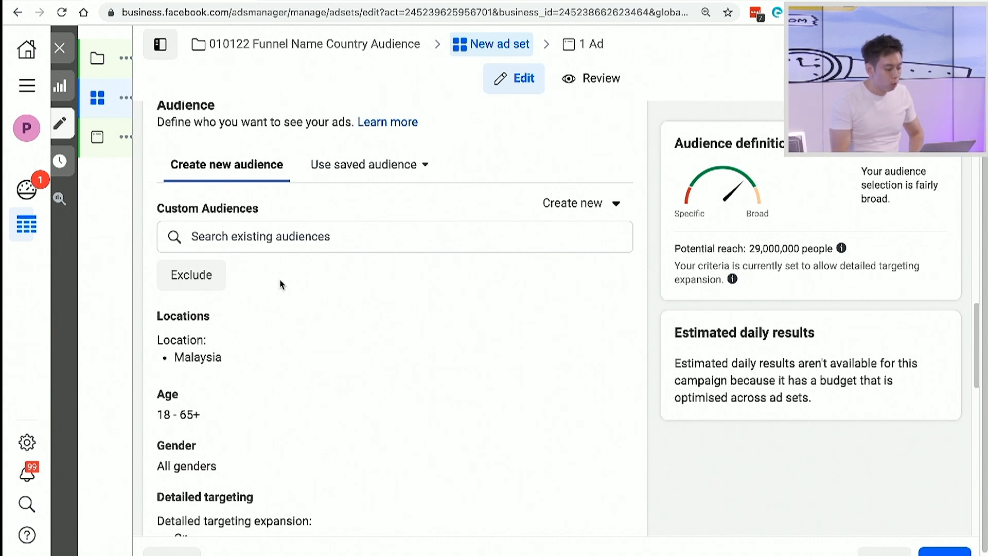
scroll(280, 285, down, 1)
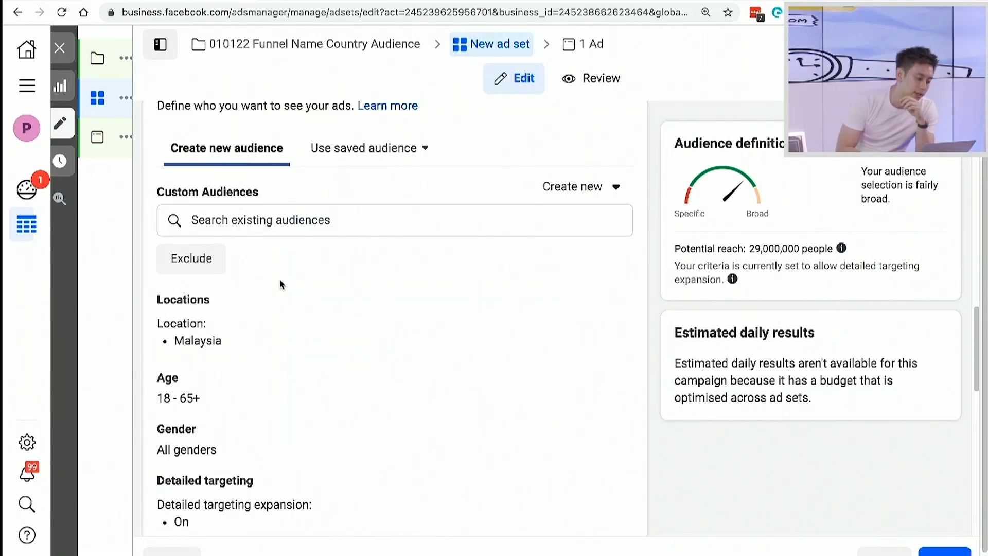
Switch to the Facebook Ad Library and examine its web address, country filter, ad category filter and the organifi search results.
click(314, 1)
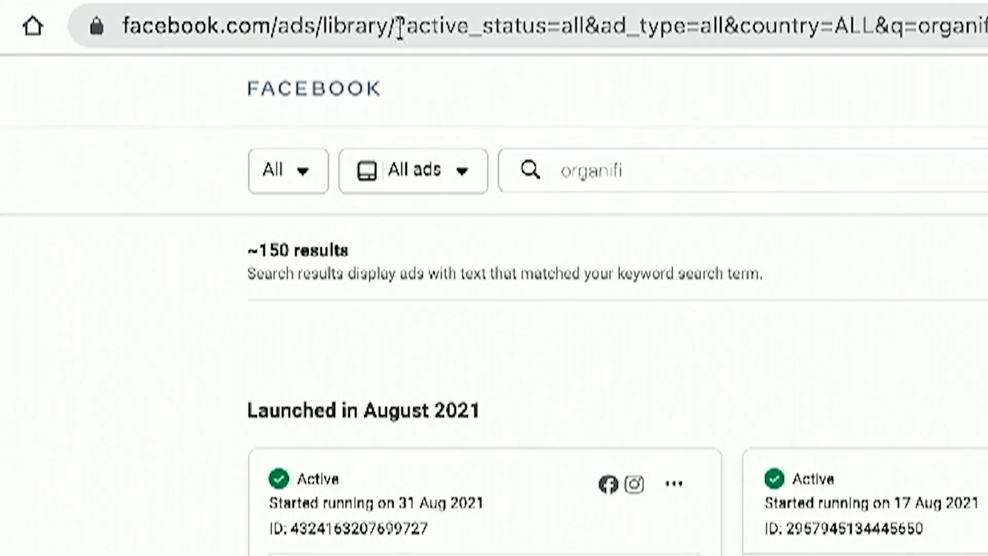
drag(399, 27, 104, 21)
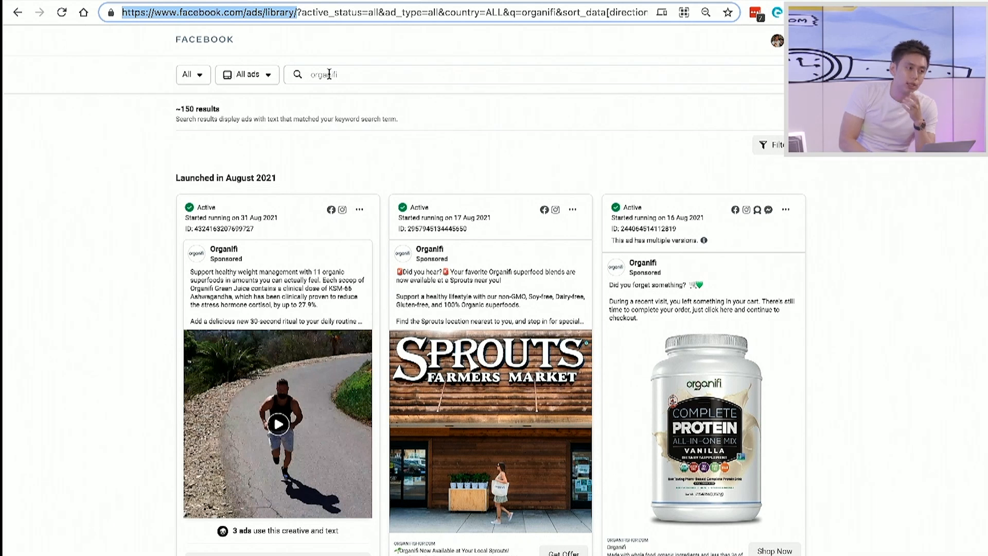
click(194, 78)
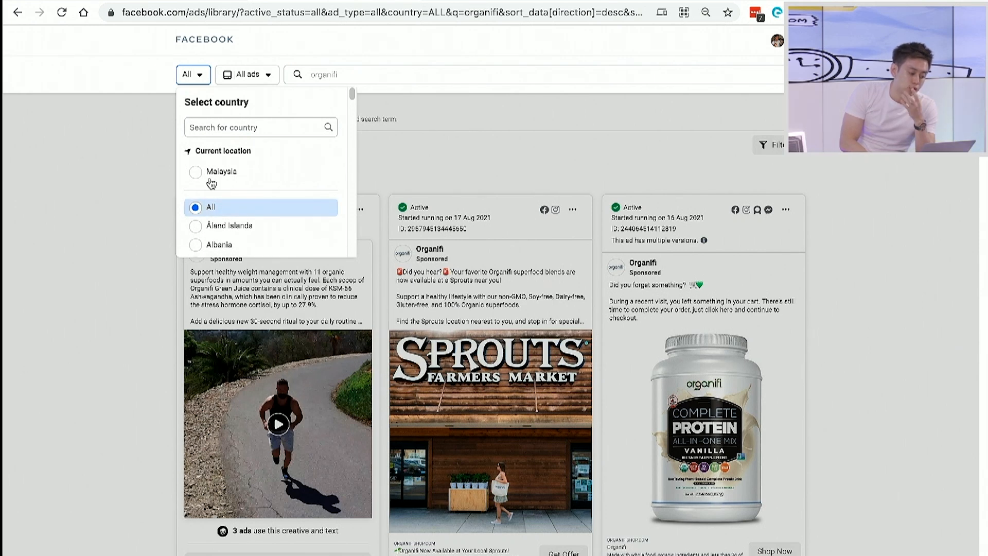
click(250, 74)
click(280, 53)
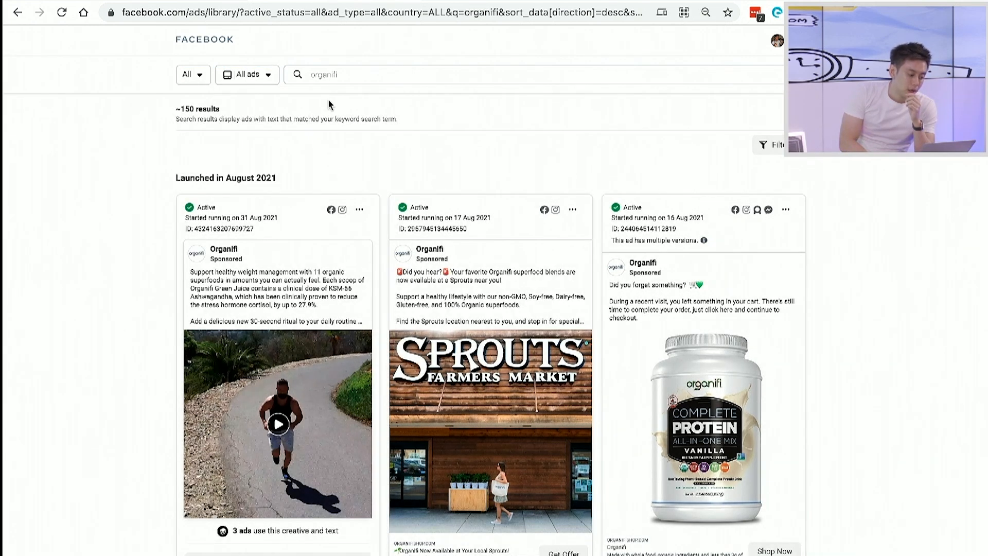
scroll(348, 78, up, 5)
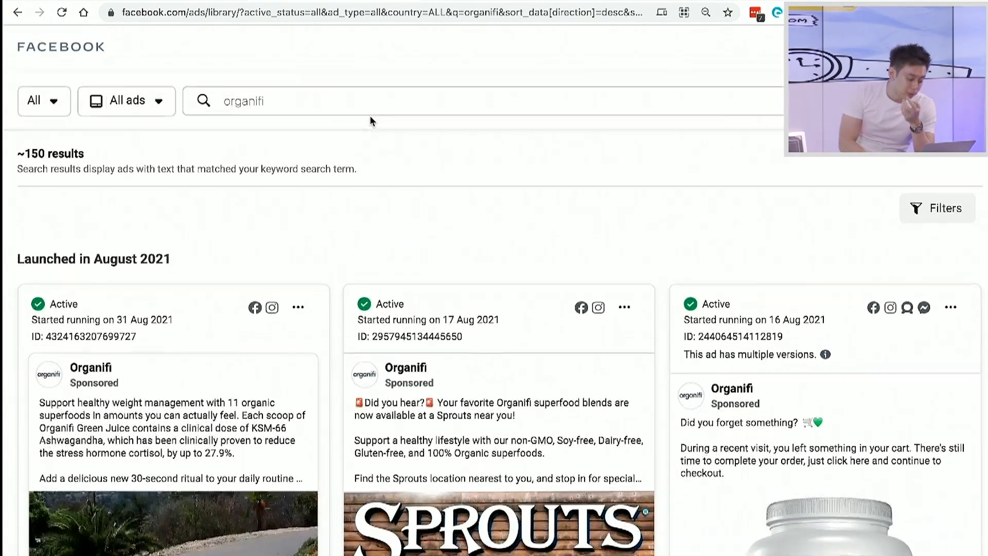
Examine the start dates, ad copy and creatives of the organifi ads launched in August 2021.
scroll(369, 116, down, 3)
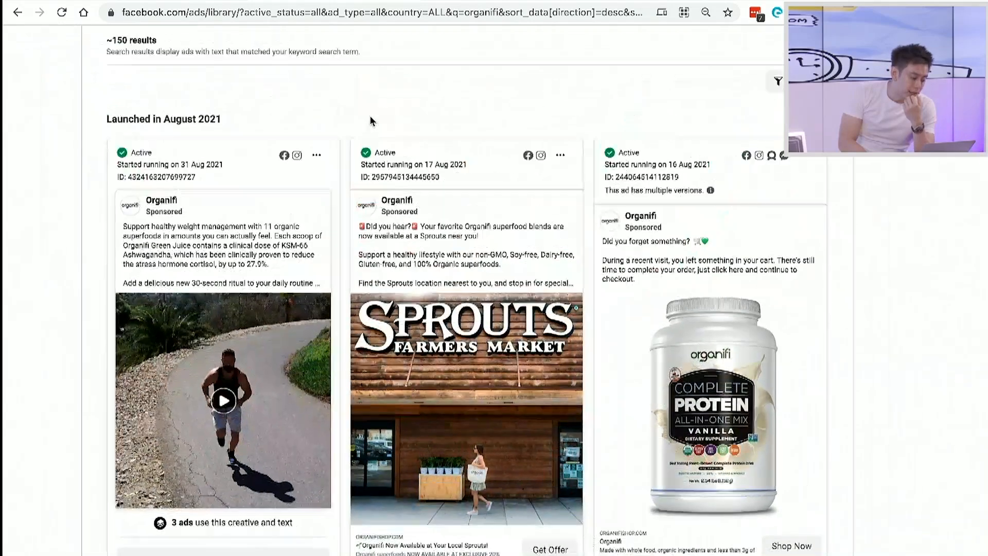
scroll(370, 116, up, 1)
scroll(370, 115, down, 3)
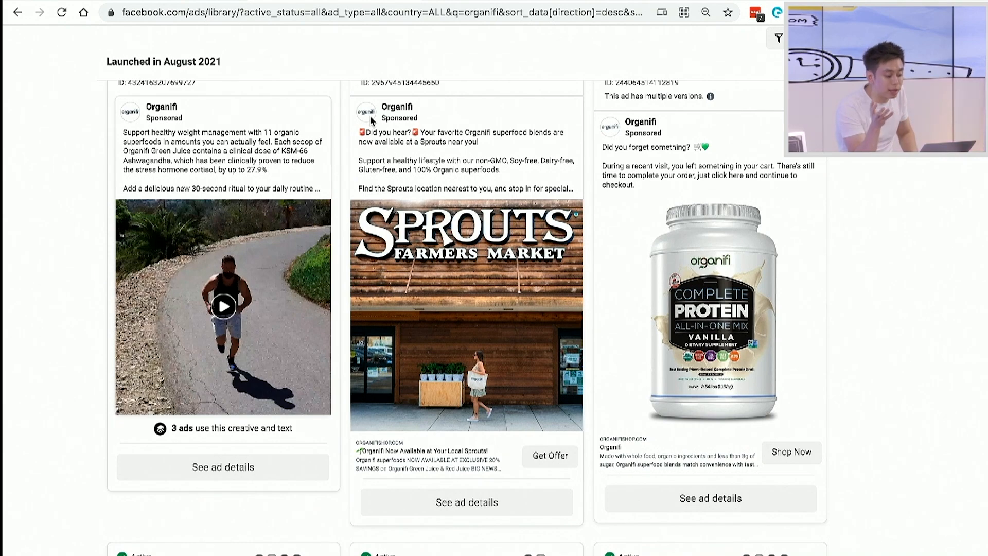
scroll(369, 116, up, 2)
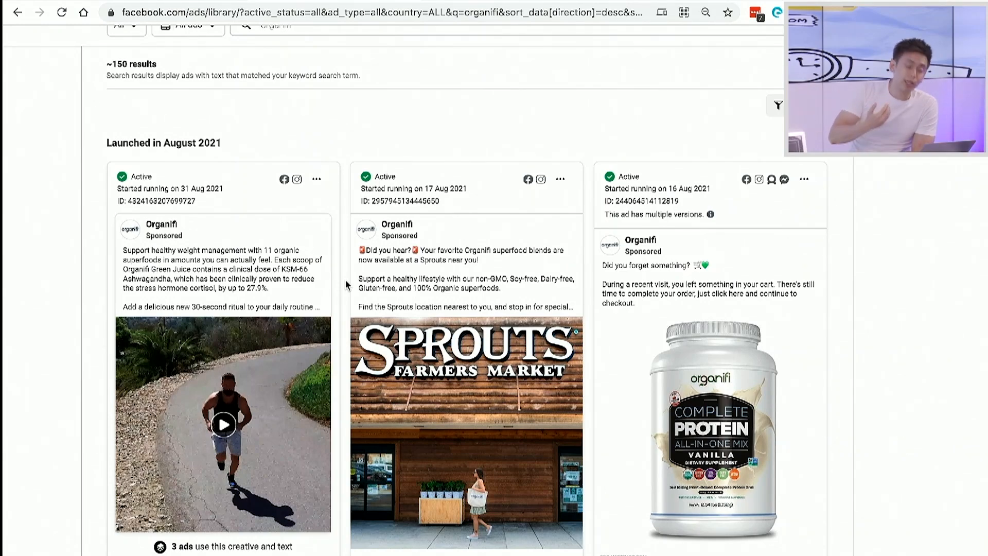
scroll(345, 280, up, 1)
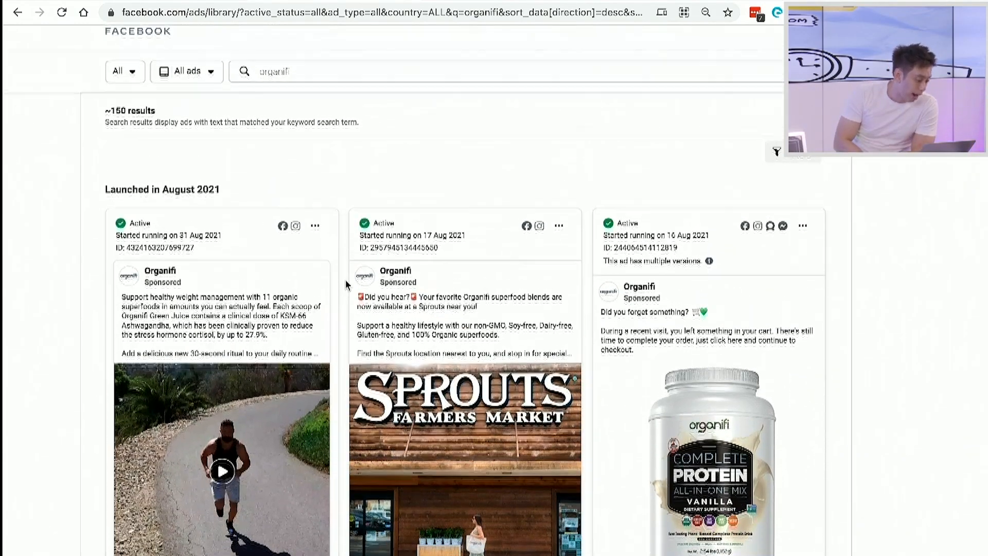
scroll(297, 94, down, 12)
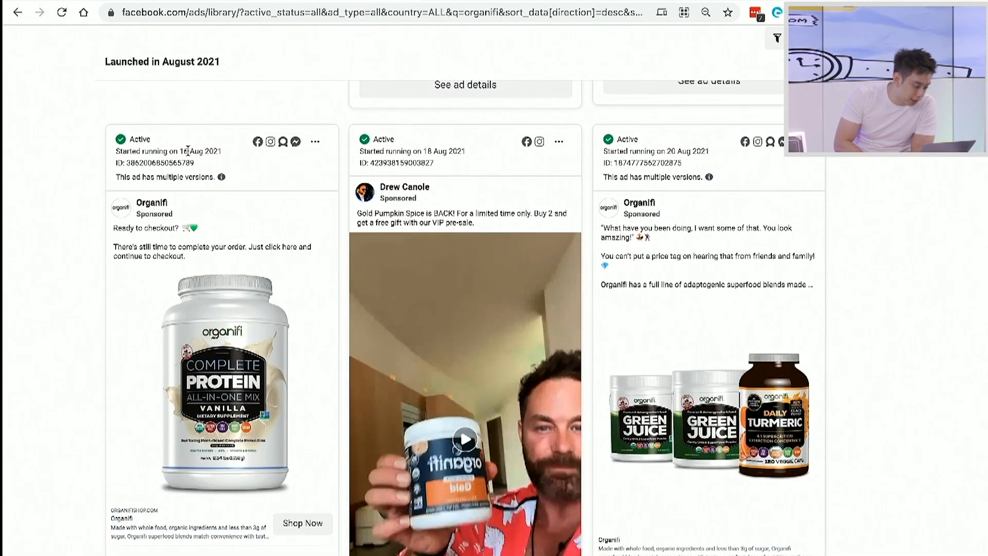
scroll(184, 153, up, 2)
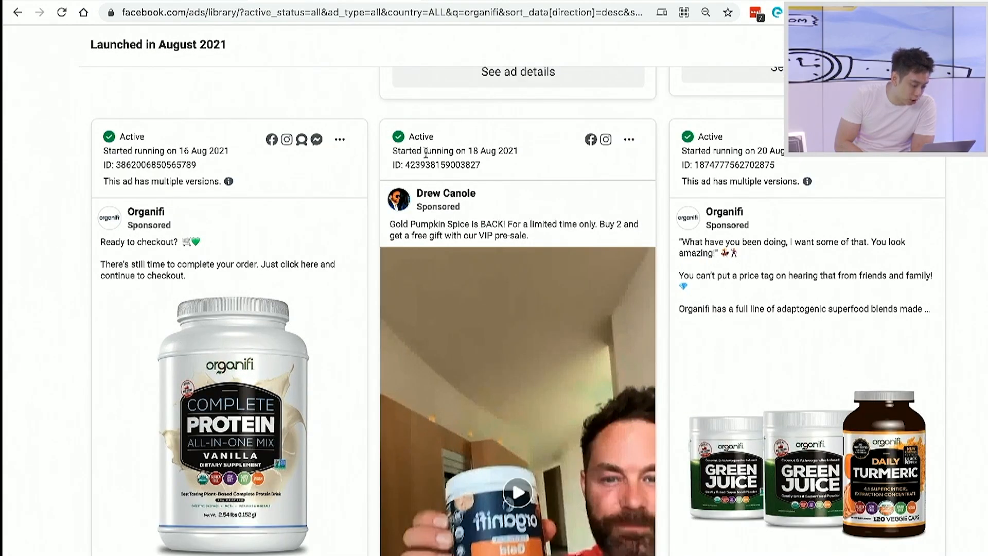
Examine the long-running organifi ads launched in September and August 2019, including their start dates and copy.
scroll(644, 184, down, 10)
scroll(645, 187, down, 10)
scroll(404, 335, down, 10)
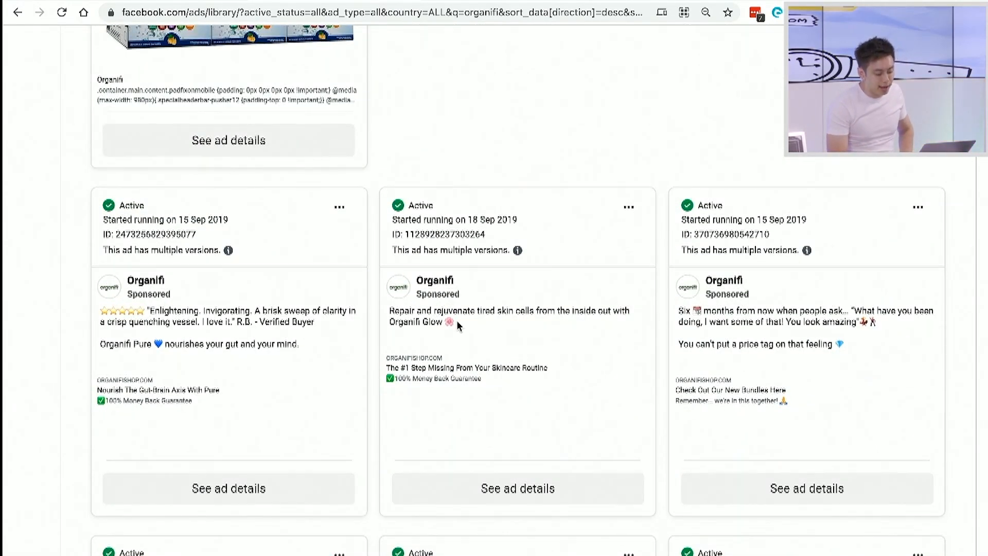
scroll(463, 360, down, 3)
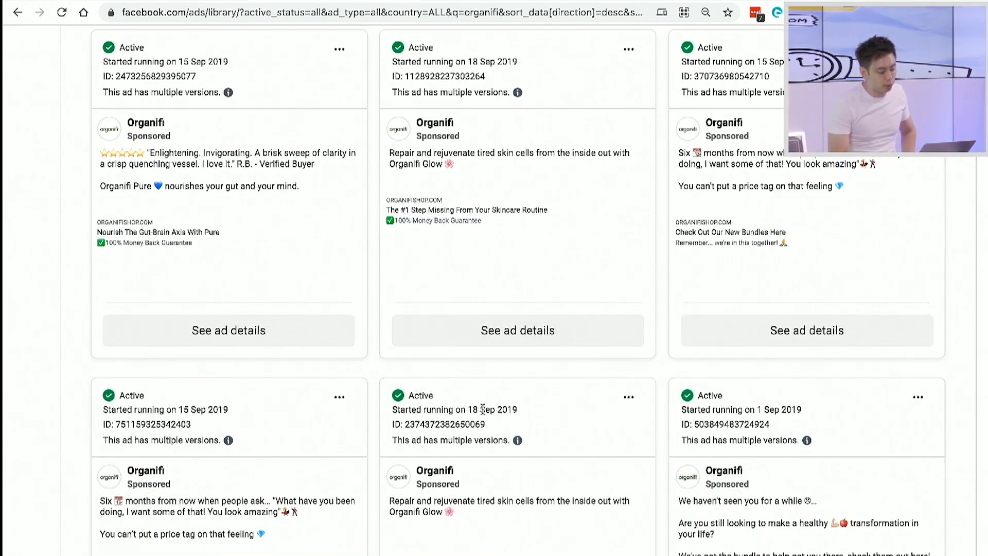
scroll(477, 406, down, 15)
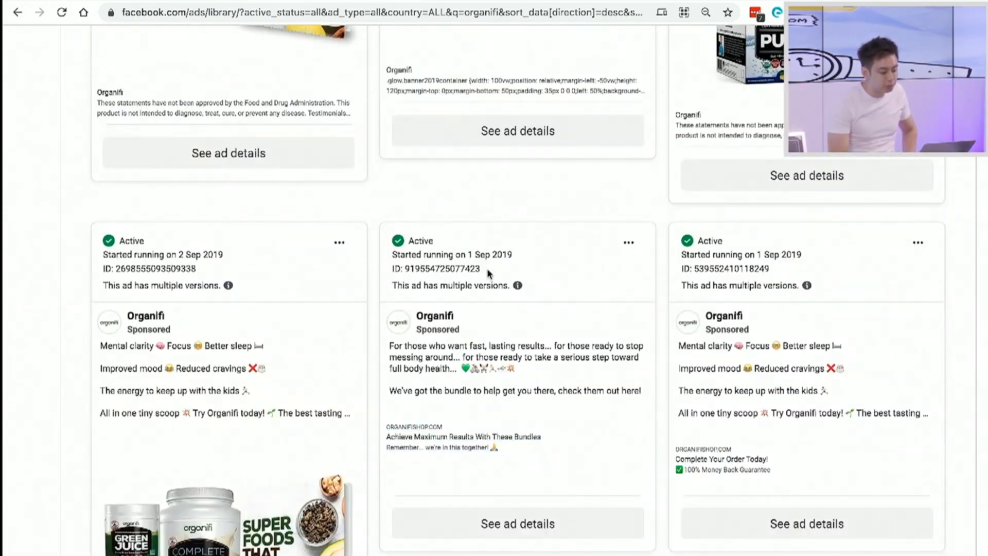
scroll(484, 414, down, 6)
scroll(489, 262, down, 18)
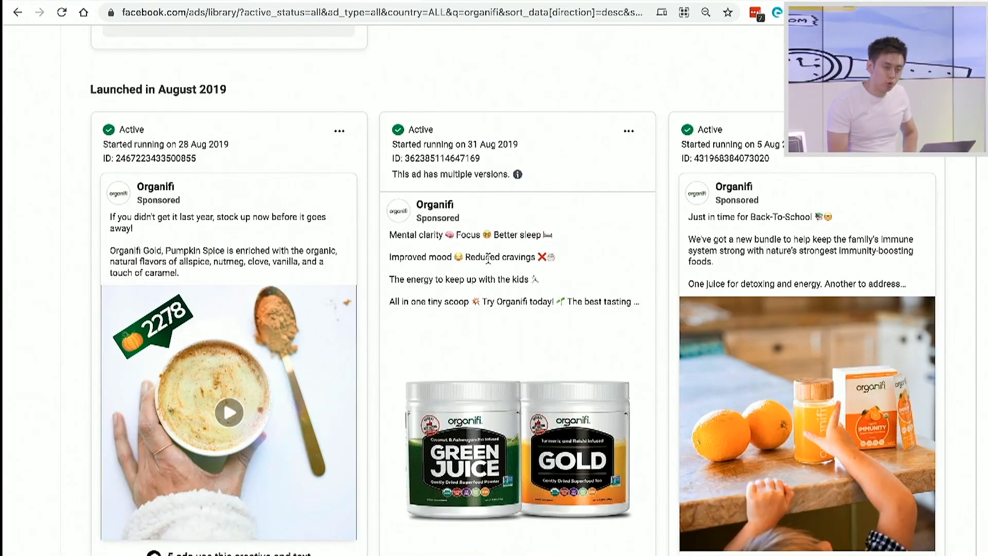
scroll(489, 259, down, 1)
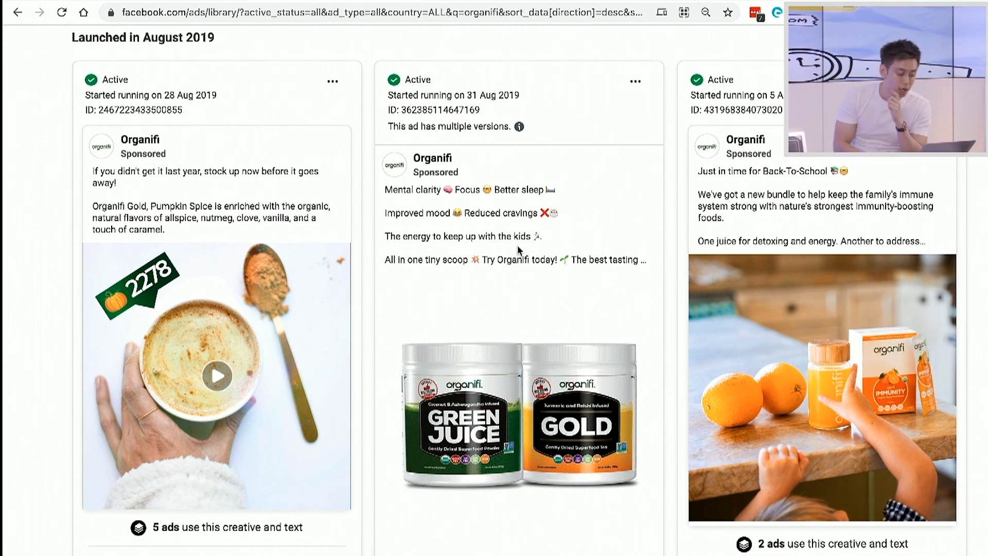
Read the August 2019 Pumpkin Spice Latte ad at a larger size, highlighting its emojis and viewing its image.
scroll(519, 250, down, 1)
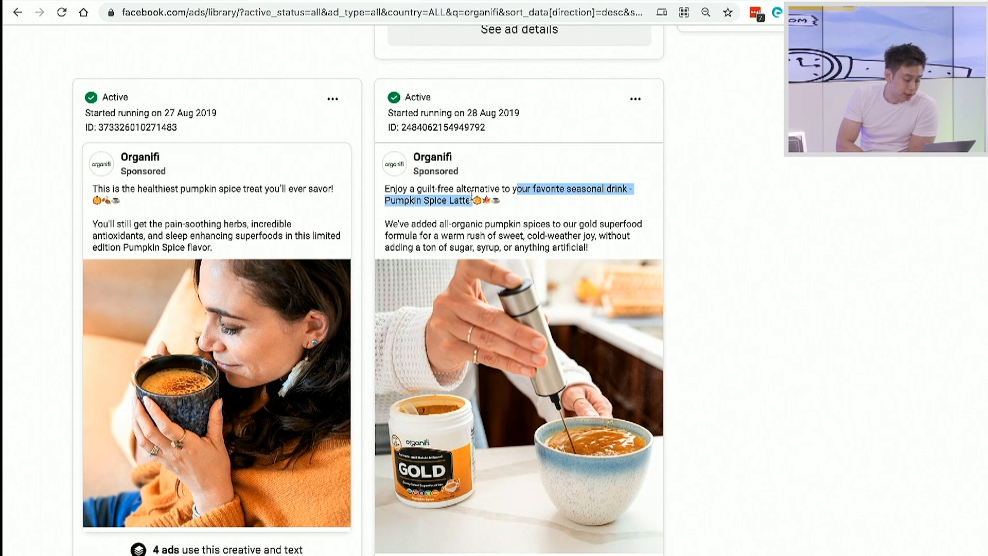
click(471, 197)
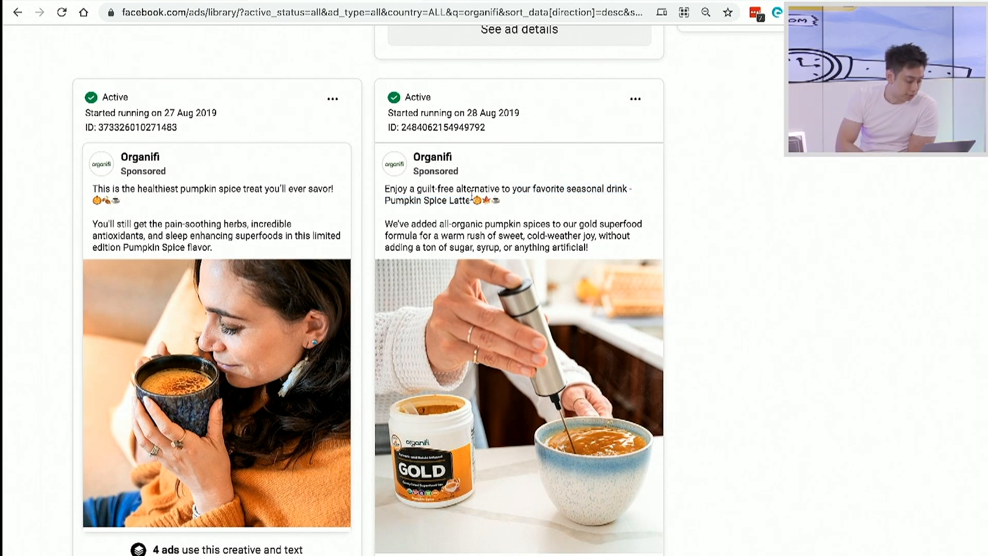
key(ctrl+plus)
scroll(501, 191, left, 3)
drag(598, 206, 555, 202)
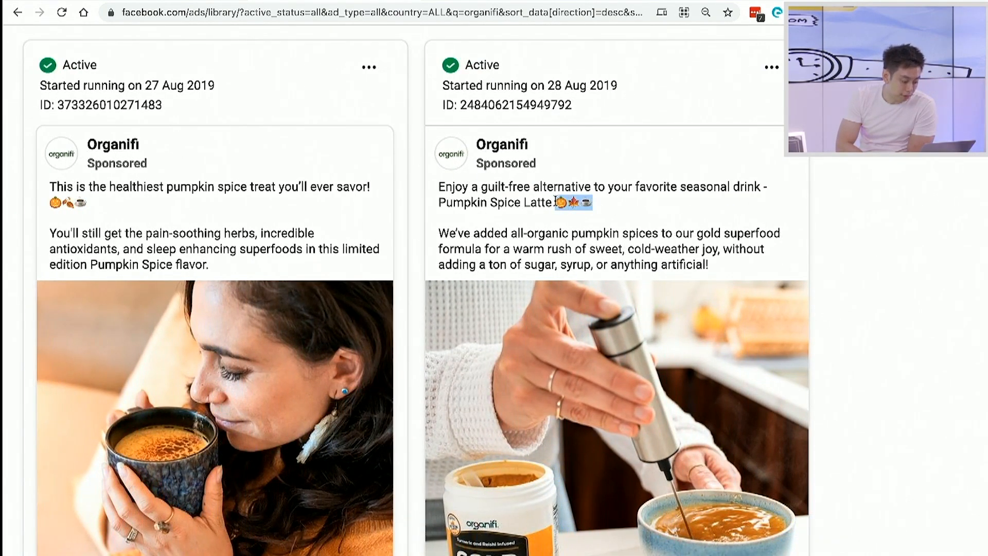
scroll(556, 202, down, 3)
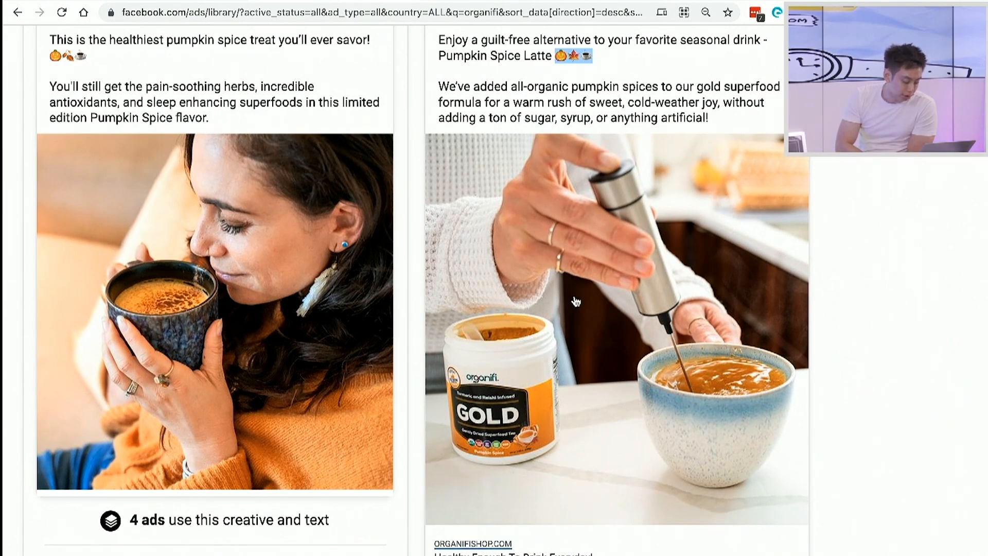
scroll(571, 301, down, 4)
scroll(571, 301, up, 2)
Examine the older organifi ads launched in July, May and April 2019.
scroll(577, 296, down, 8)
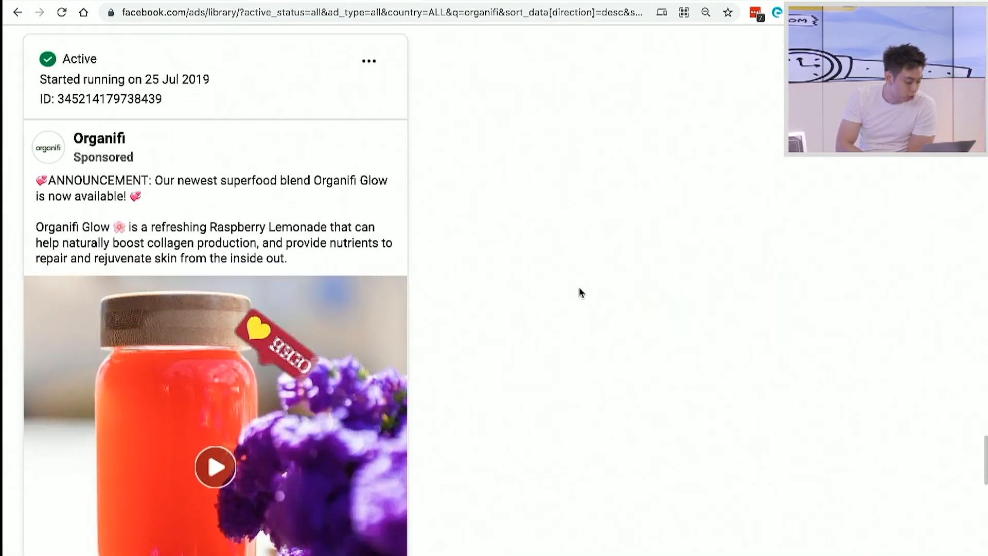
scroll(380, 262, down, 8)
scroll(381, 263, down, 7)
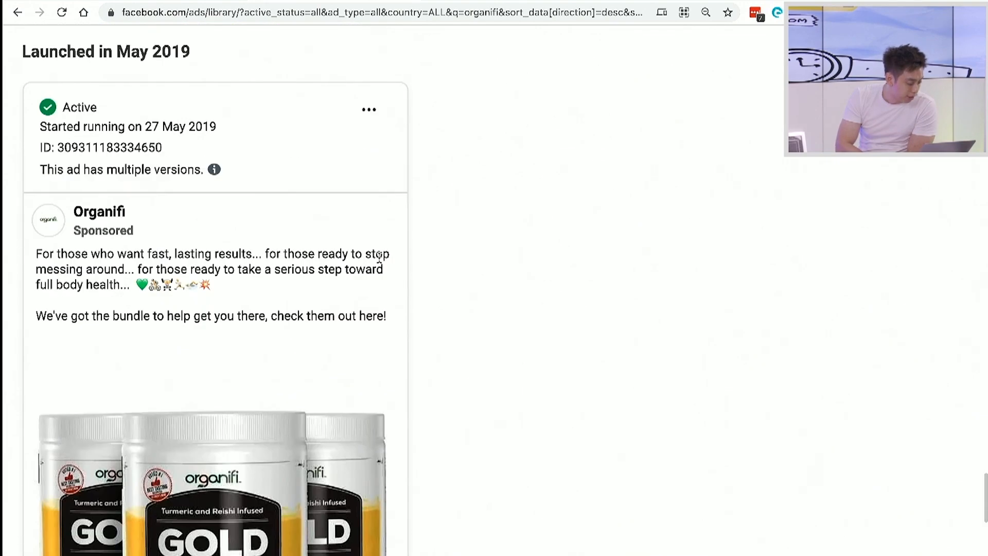
scroll(319, 295, up, 2)
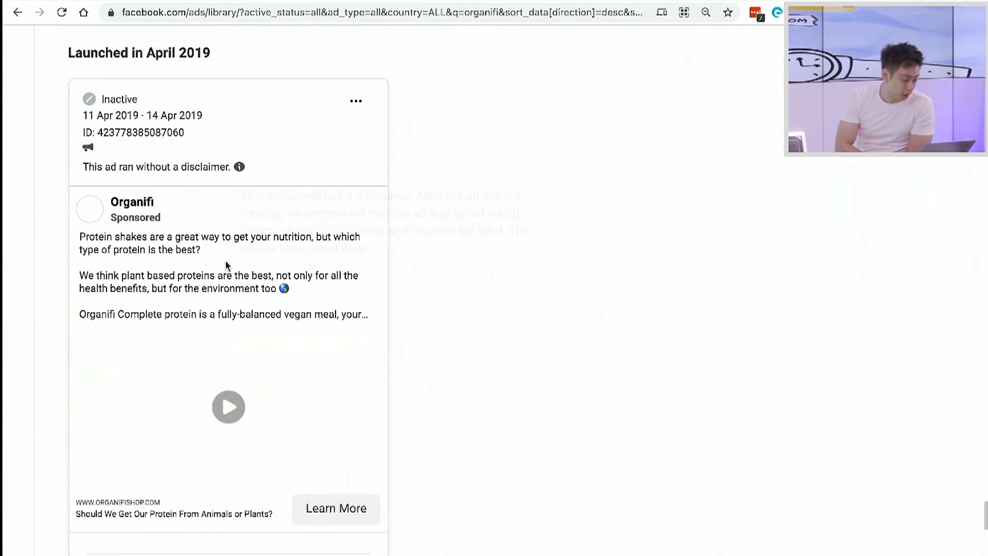
scroll(227, 265, down, 2)
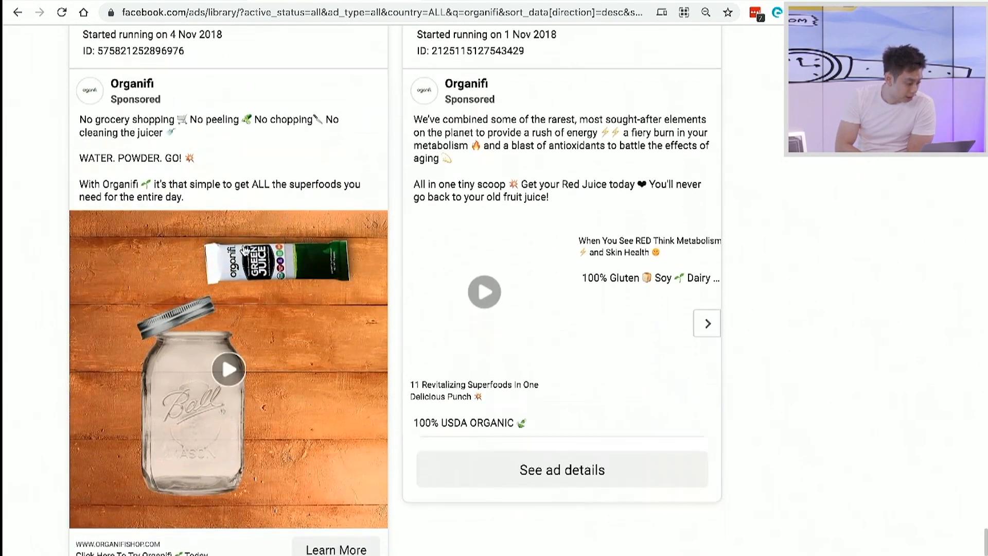
Examine the copy, emojis and creatives of the two active organifi ads launched in November 2018.
scroll(196, 122, up, 2)
scroll(242, 100, down, 2)
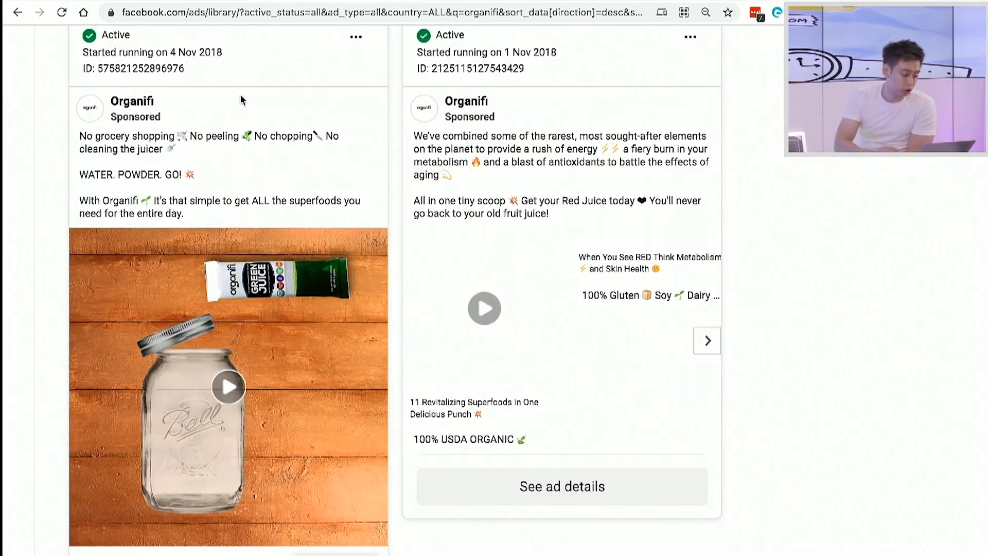
scroll(268, 139, up, 1)
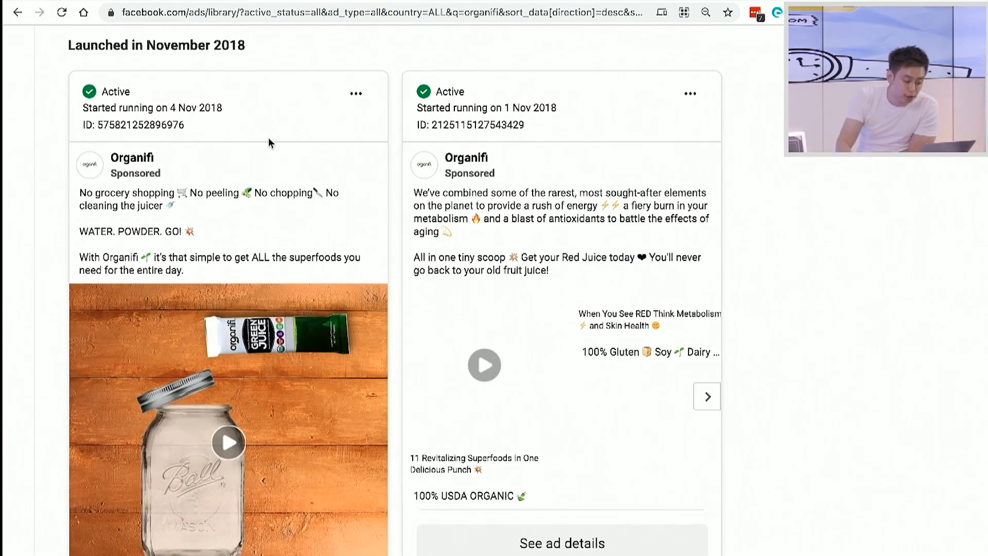
scroll(268, 139, down, 6)
scroll(269, 143, up, 1)
scroll(270, 143, up, 6)
scroll(231, 208, down, 1)
scroll(200, 319, down, 1)
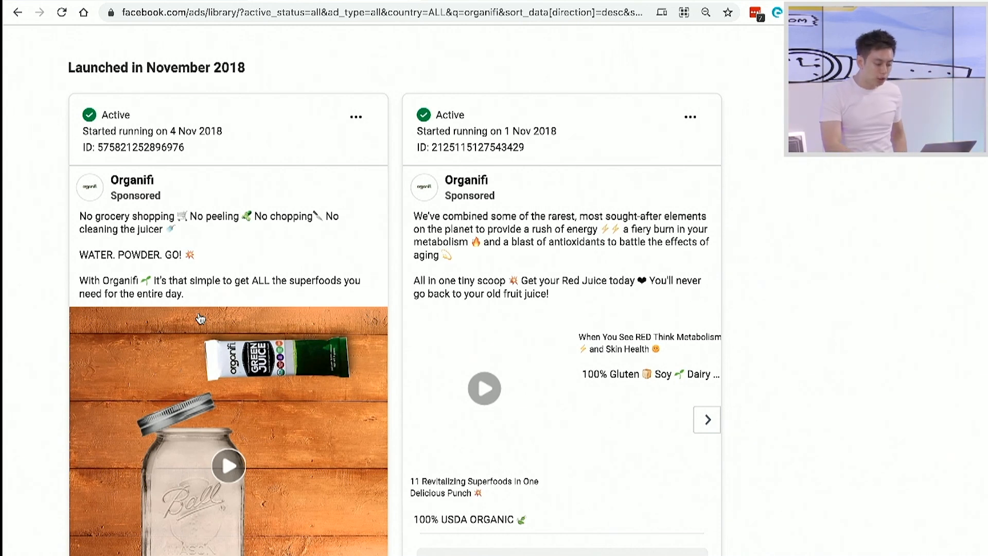
scroll(200, 318, down, 1)
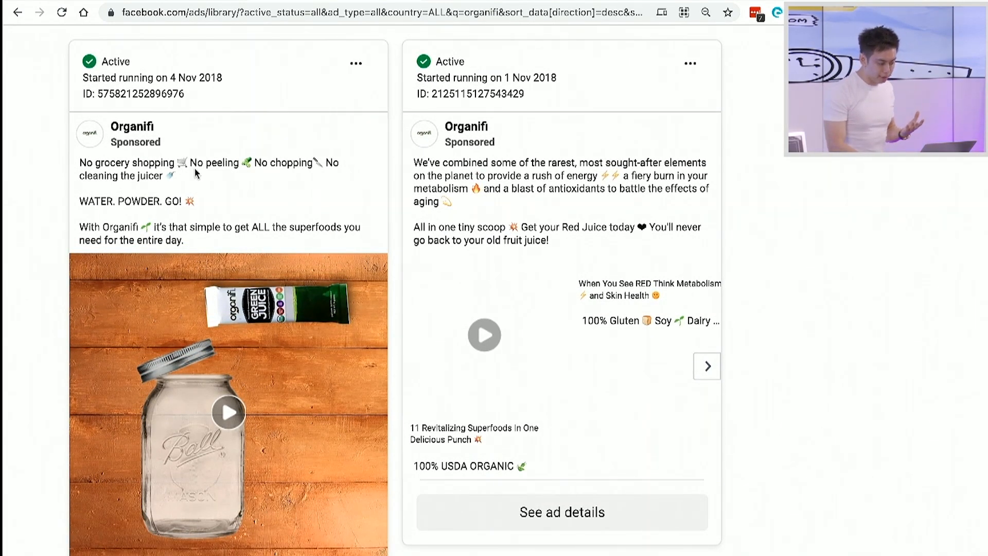
scroll(196, 174, down, 1)
Examine the inactive May 2018 ads and read the missing-disclaimer explanation on the AHM news ad.
scroll(275, 265, down, 10)
scroll(279, 263, down, 1)
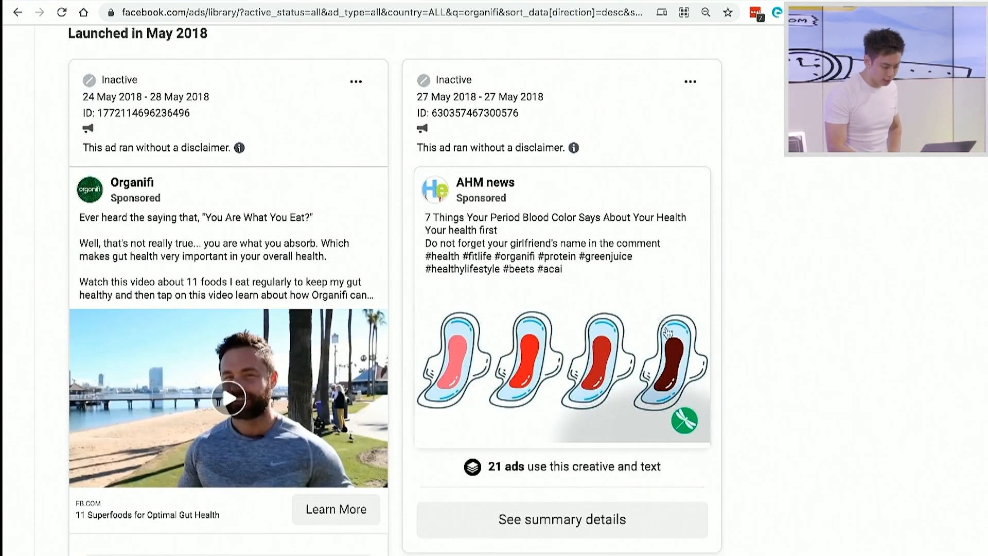
scroll(545, 314, up, 1)
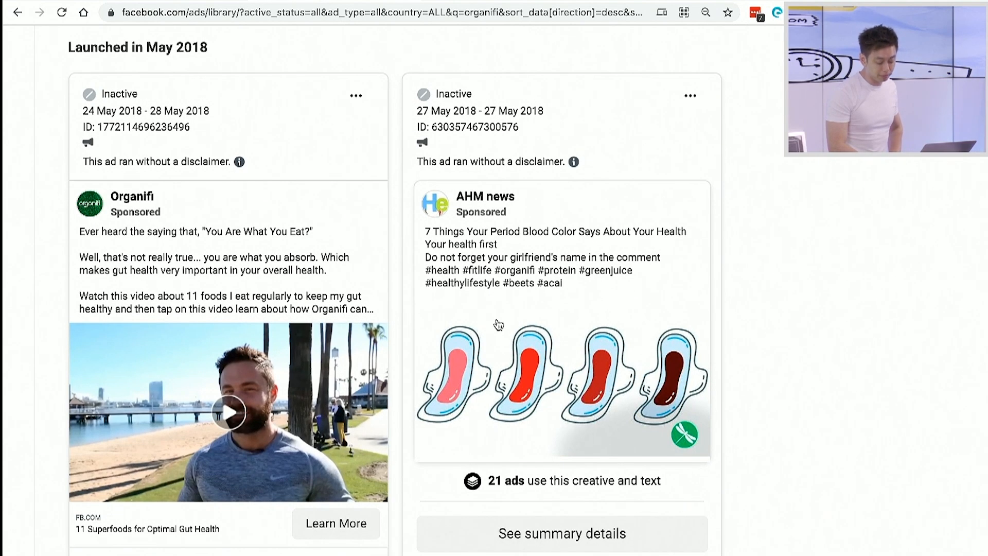
scroll(560, 314, down, 1)
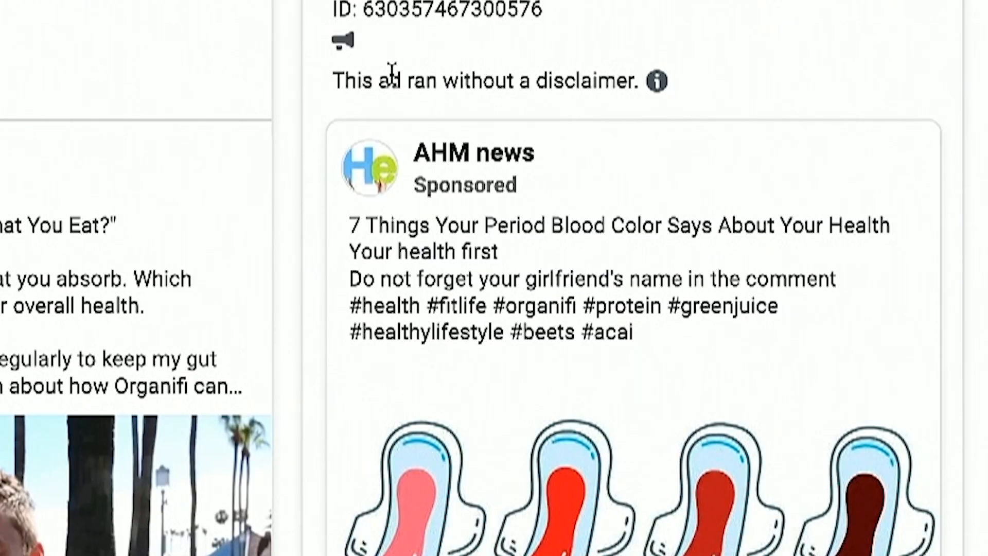
drag(444, 154, 541, 153)
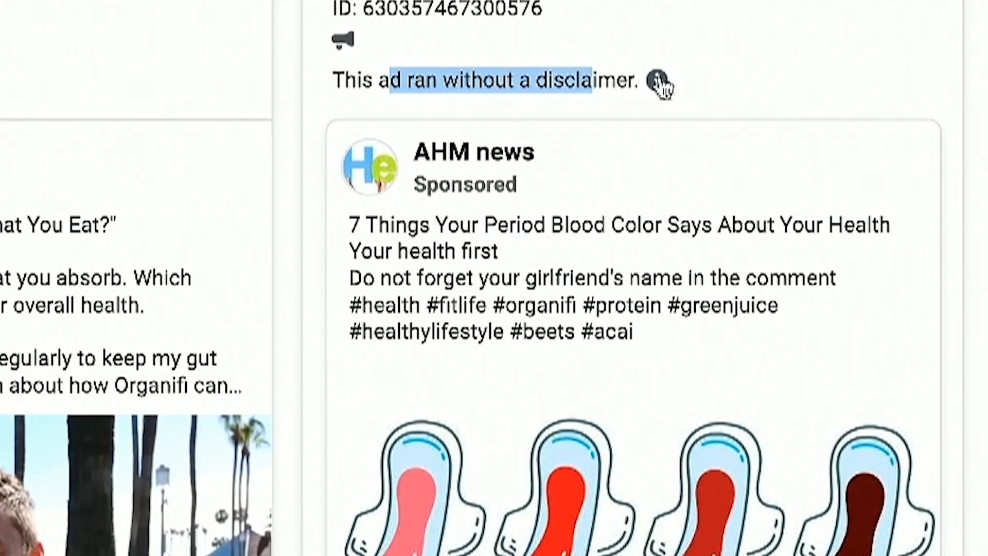
mouse_move(576, 157)
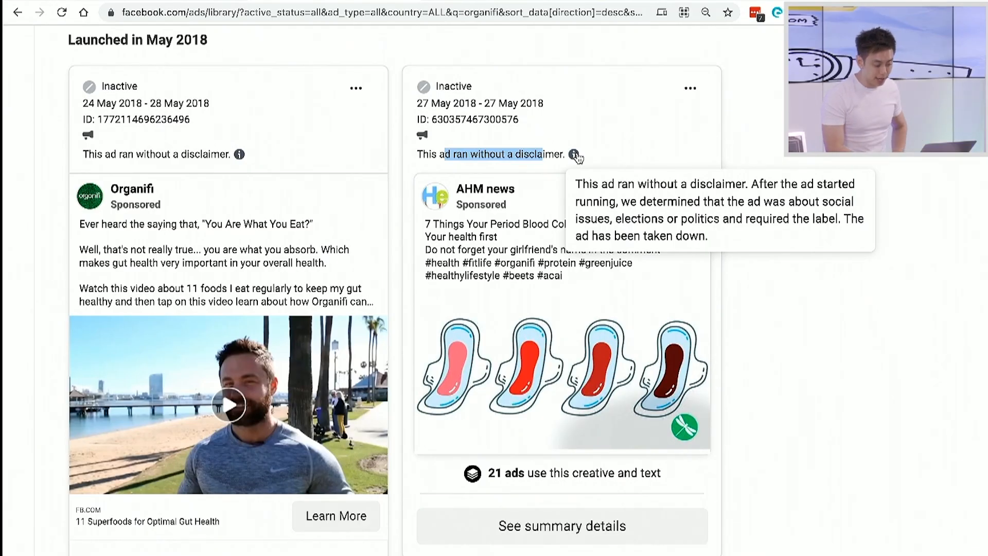
mouse_move(575, 155)
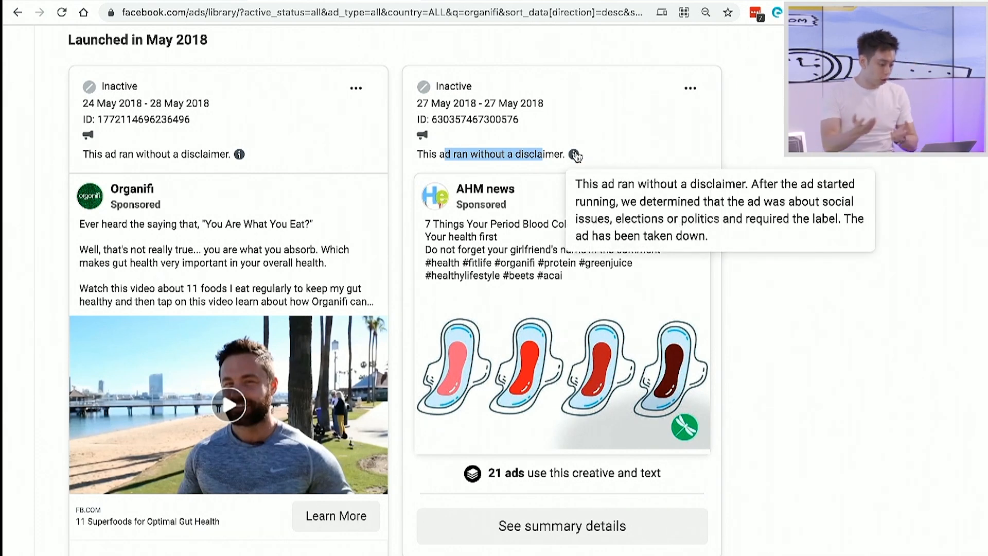
scroll(712, 299, down, 4)
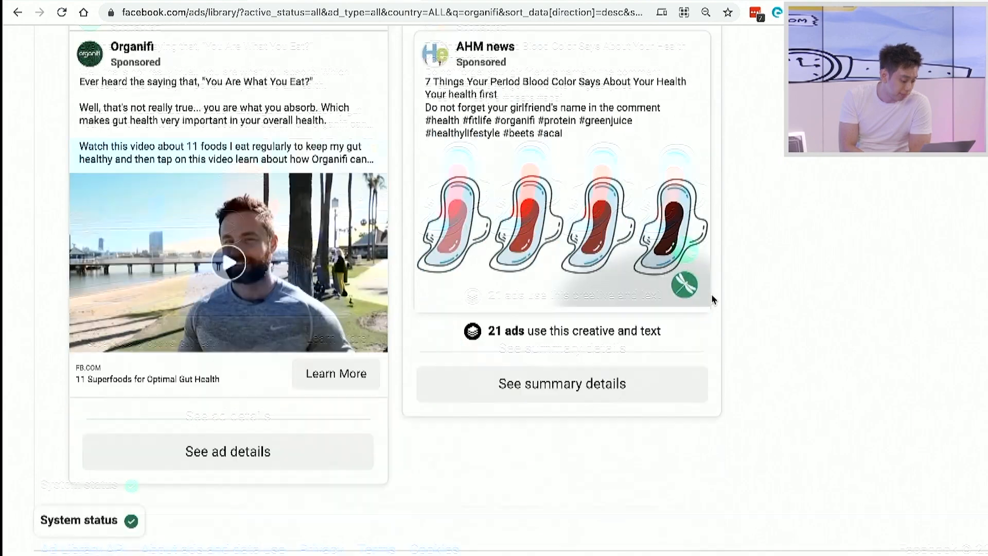
Return to the July 2019 Organifi Glow ads and view them at a smaller page size.
scroll(713, 298, up, 4)
scroll(712, 298, up, 15)
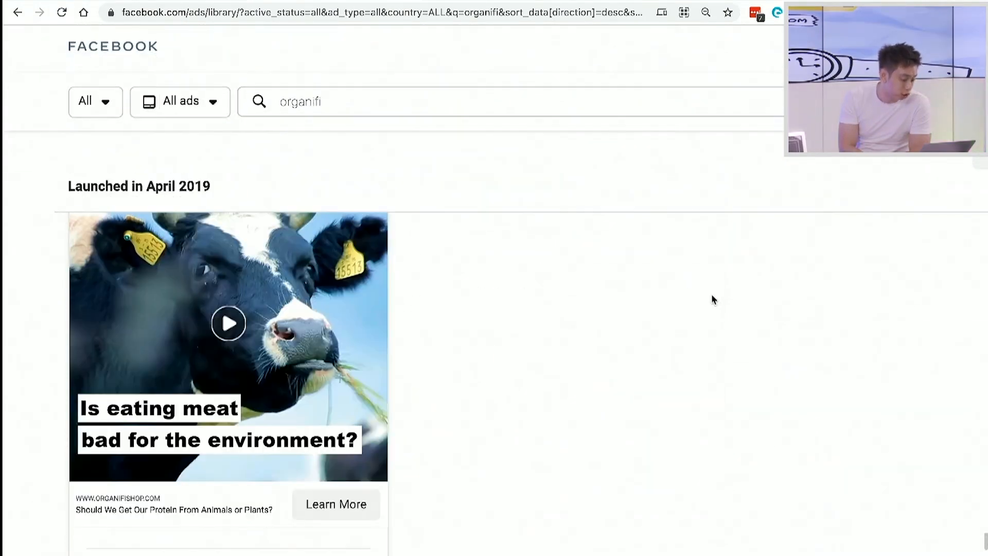
scroll(712, 300, up, 10)
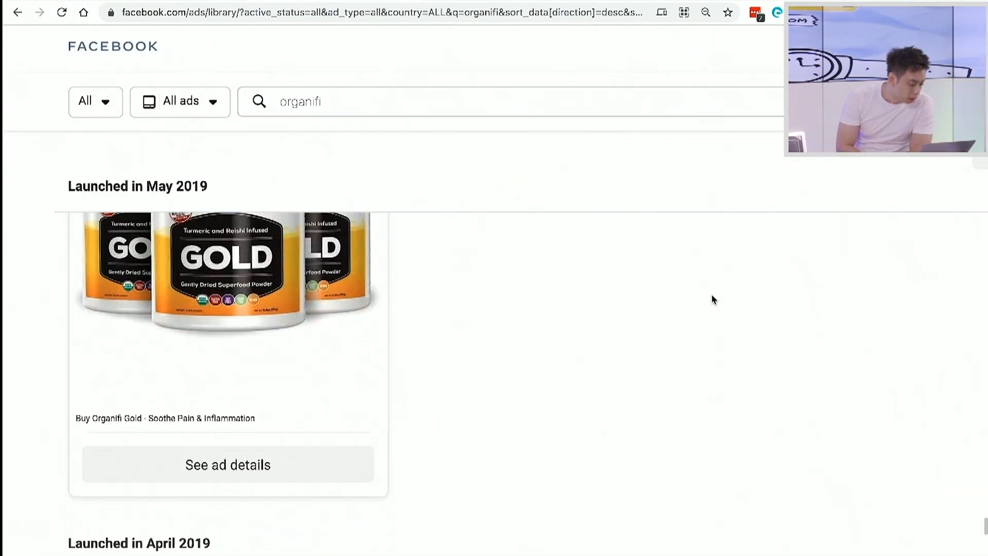
scroll(713, 299, up, 2)
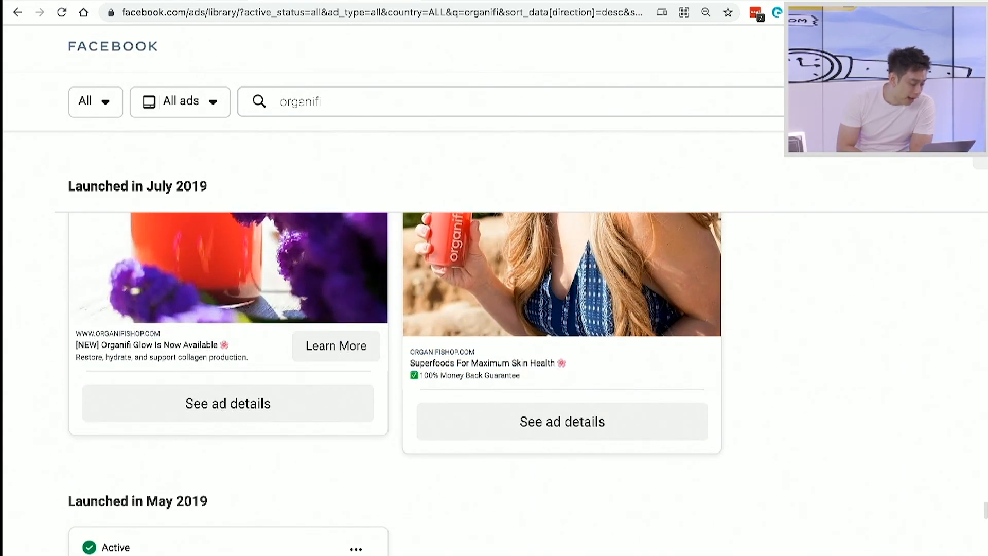
scroll(367, 237, up, 5)
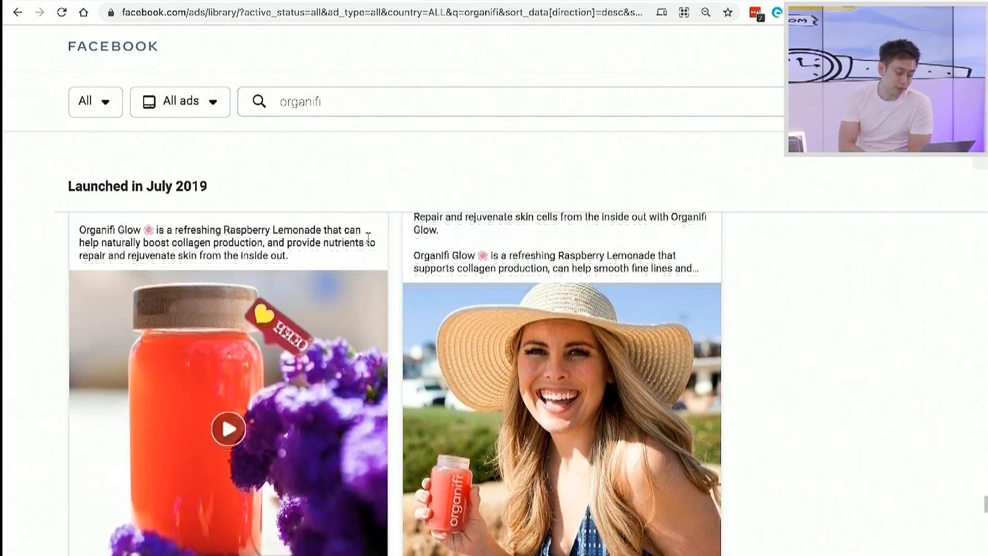
key(ctrl+minus)
key(ctrl+minus)
key(ctrl+minus)
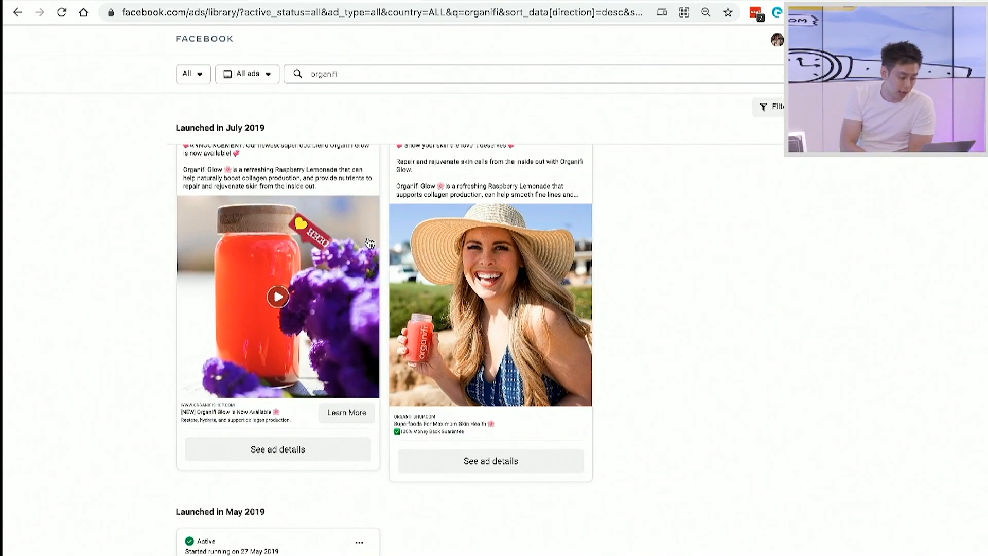
Switch back to the Ads Manager ad set and examine the audience's location, age, gender and targeting settings.
scroll(370, 243, up, 5)
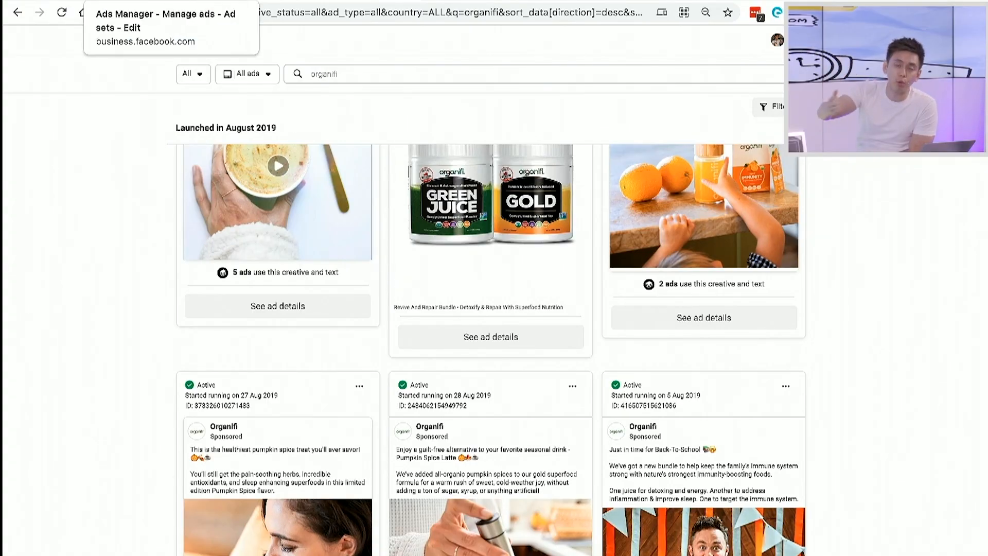
click(128, 1)
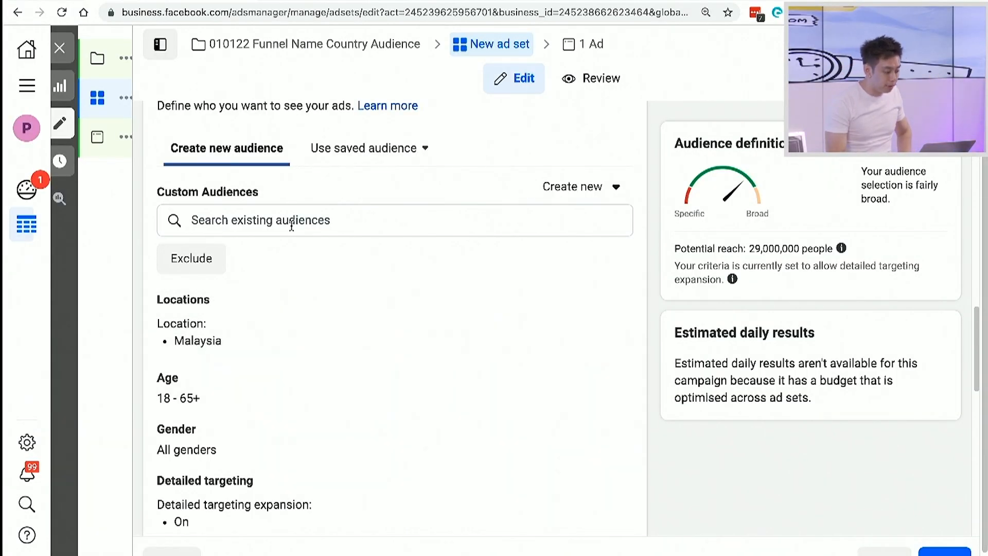
scroll(292, 226, down, 5)
scroll(292, 227, up, 3)
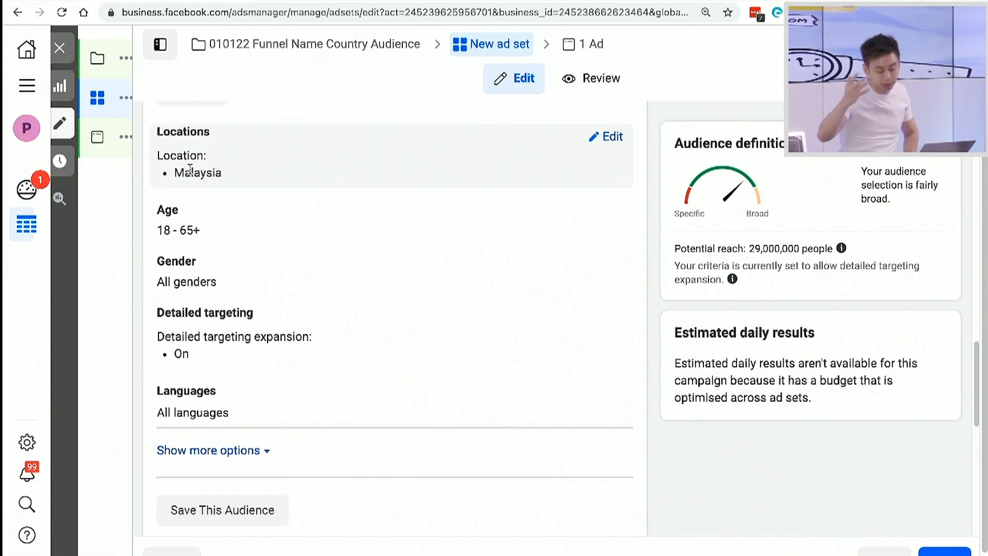
scroll(236, 164, up, 1)
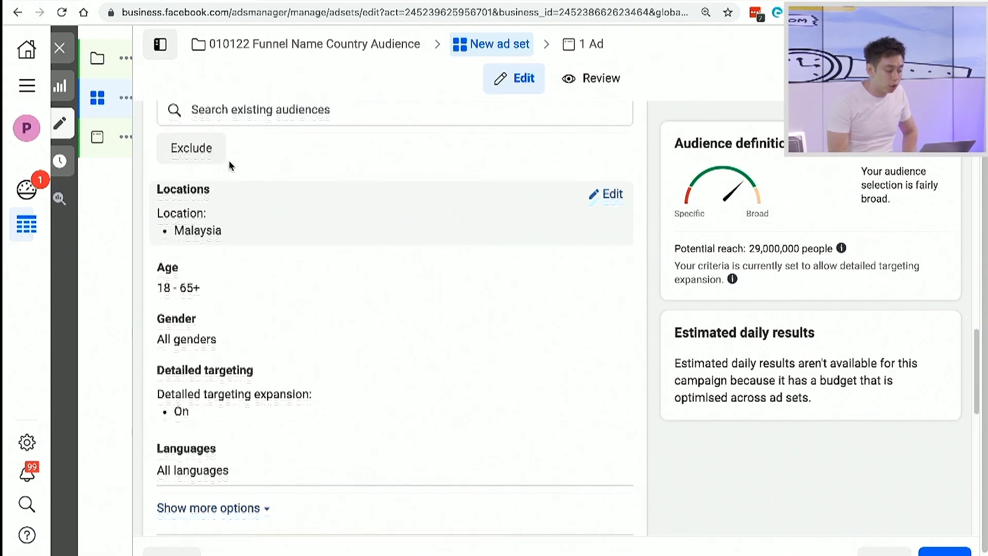
scroll(239, 249, down, 1)
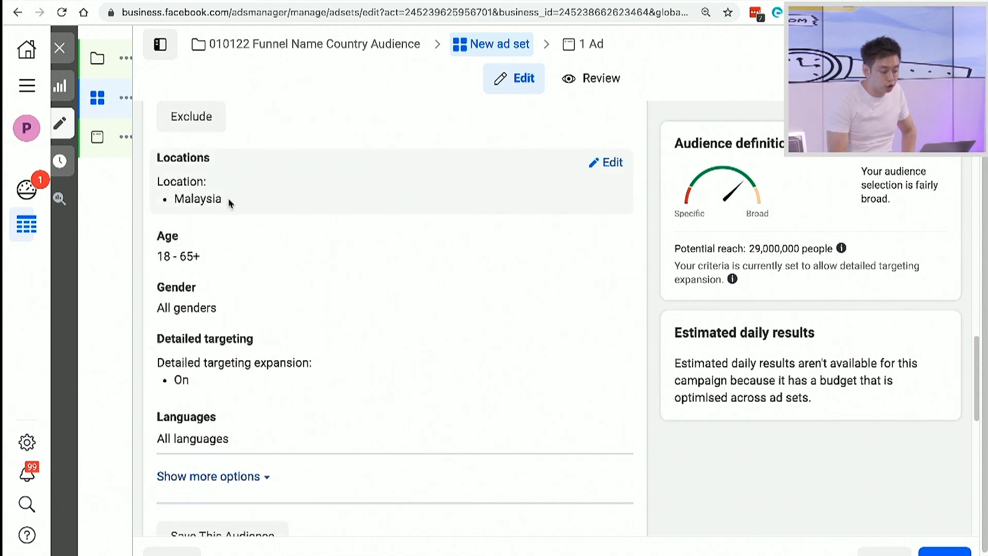
scroll(226, 205, down, 1)
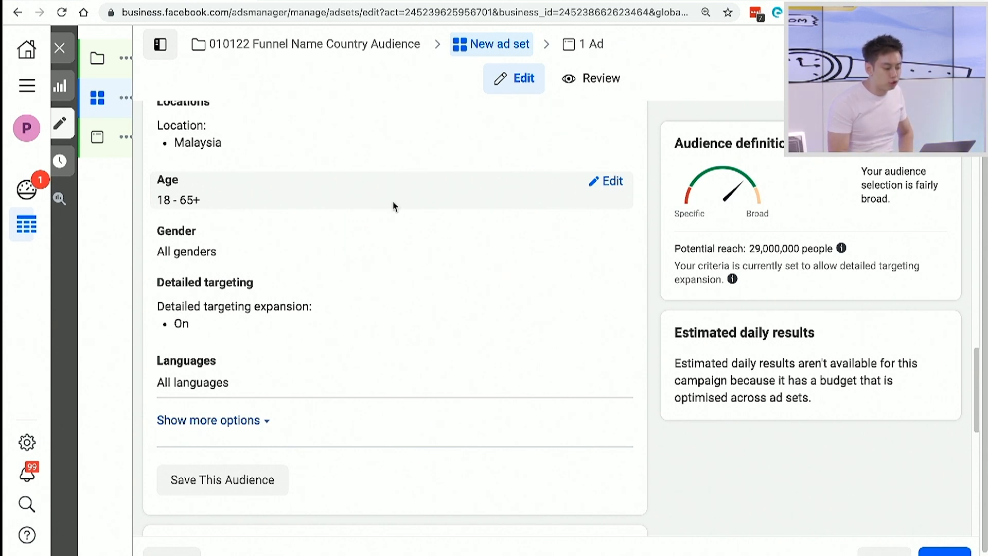
scroll(393, 203, up, 1)
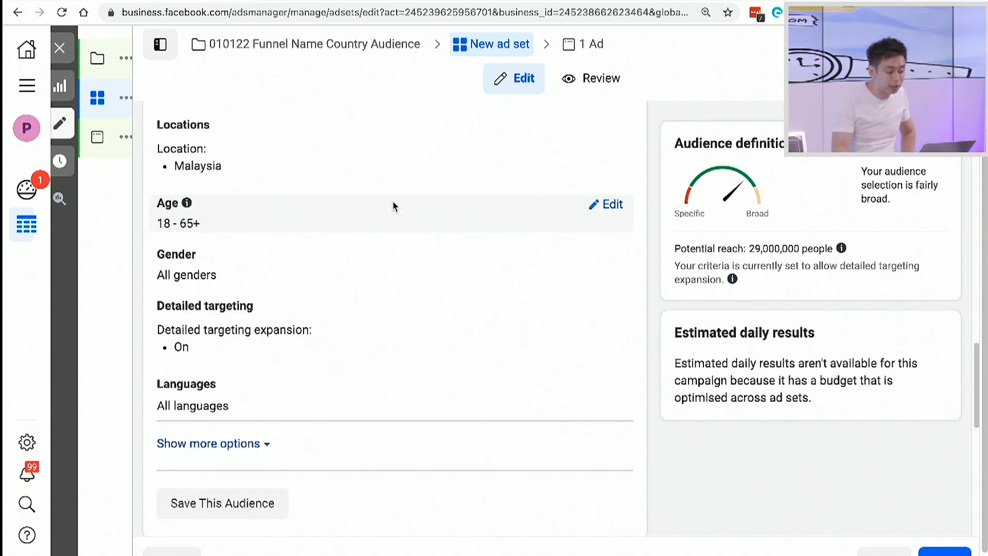
scroll(280, 240, down, 1)
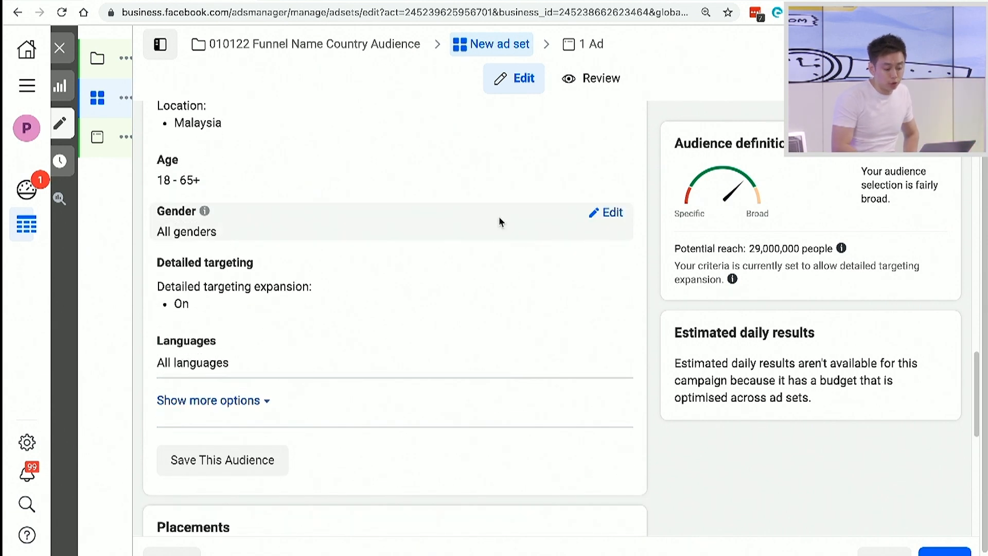
Try Women as the audience gender, set it back to All, and open the age range for editing.
click(602, 218)
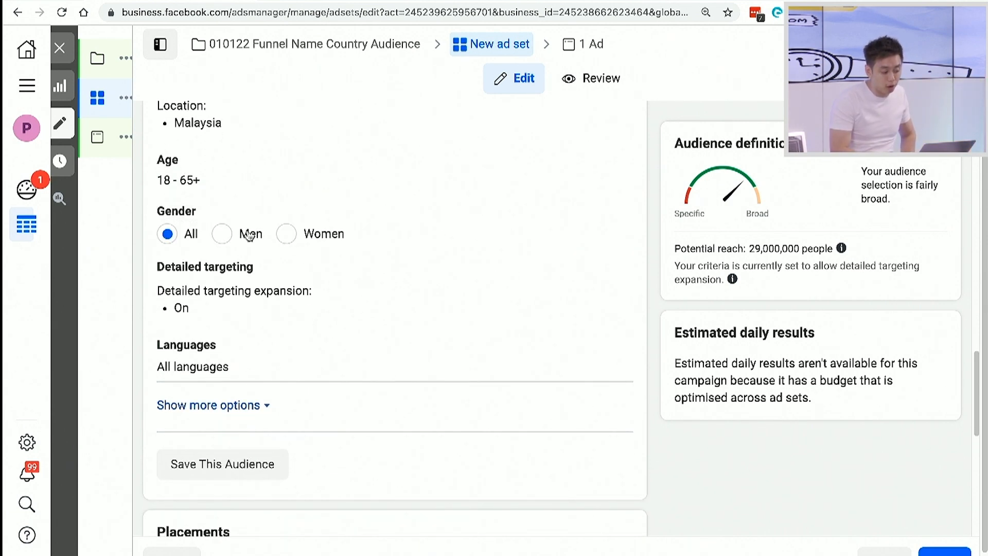
click(287, 235)
click(167, 238)
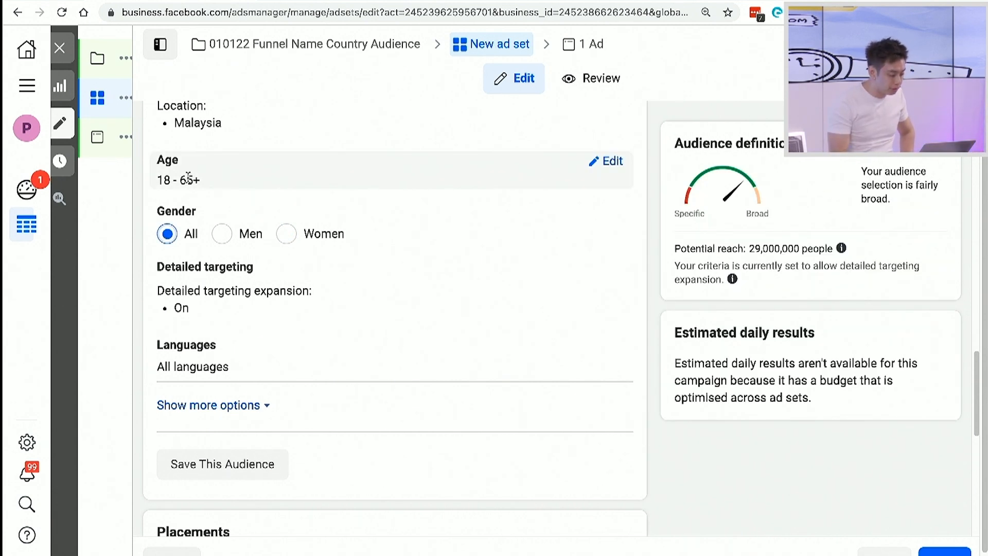
click(612, 163)
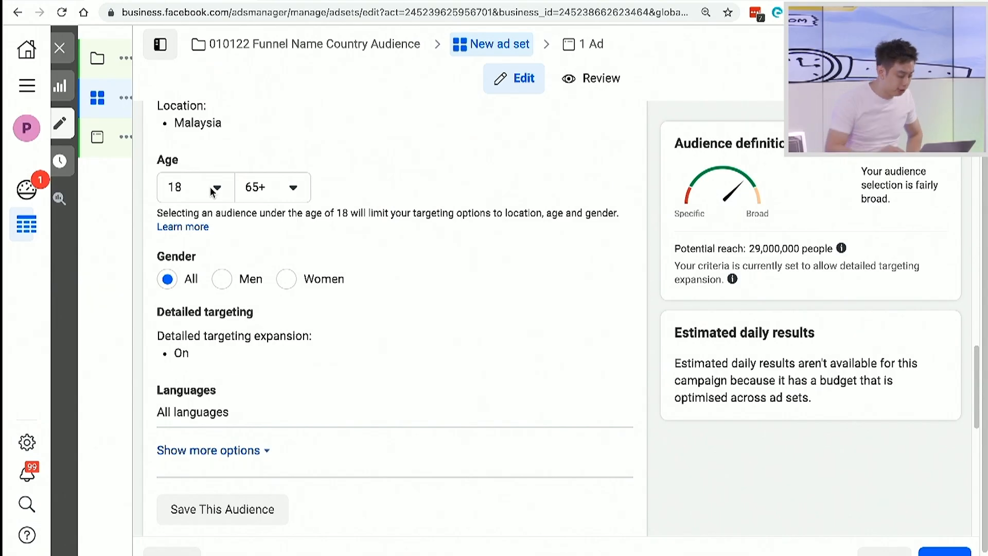
Switch the ad set to manual placements and exclude the Audience Network and Messenger platforms.
scroll(212, 192, down, 7)
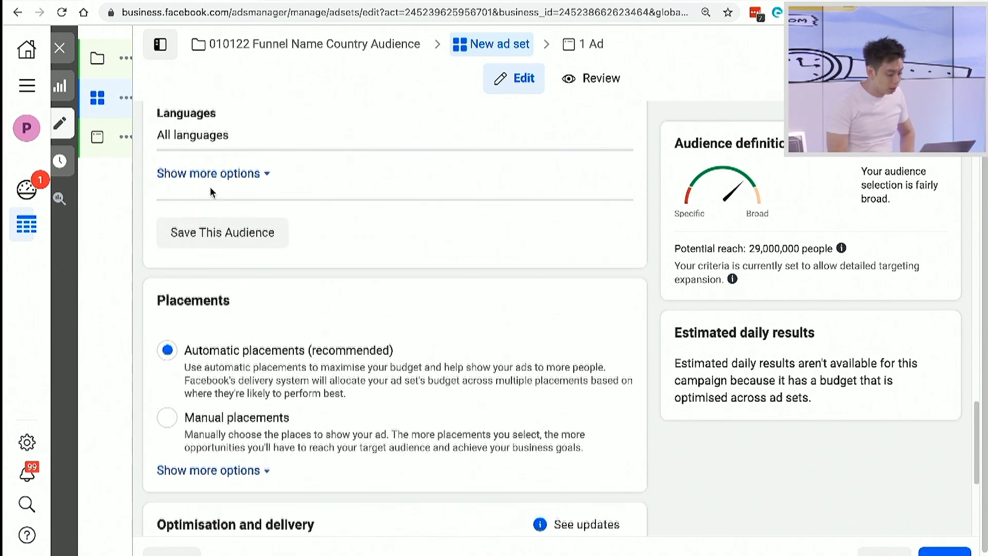
scroll(222, 309, down, 1)
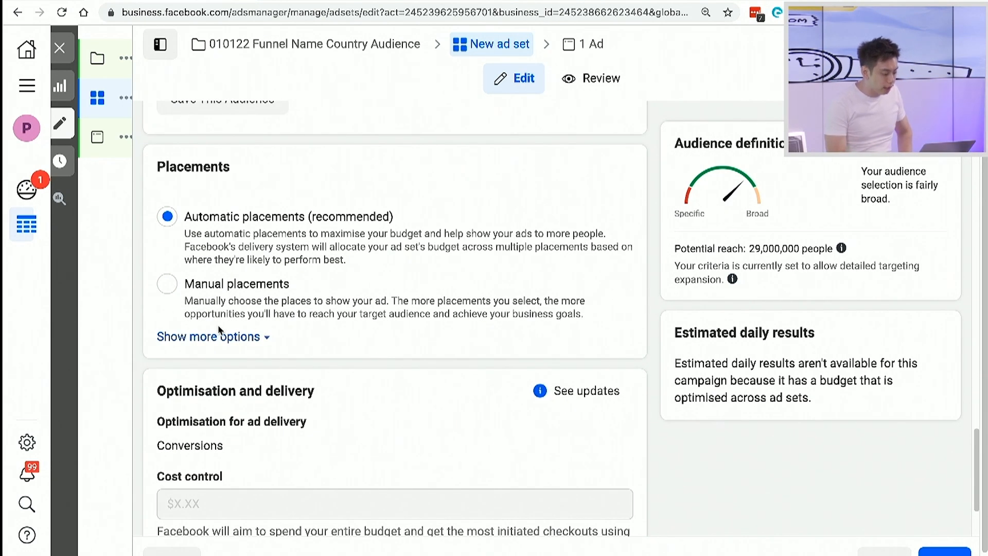
click(175, 295)
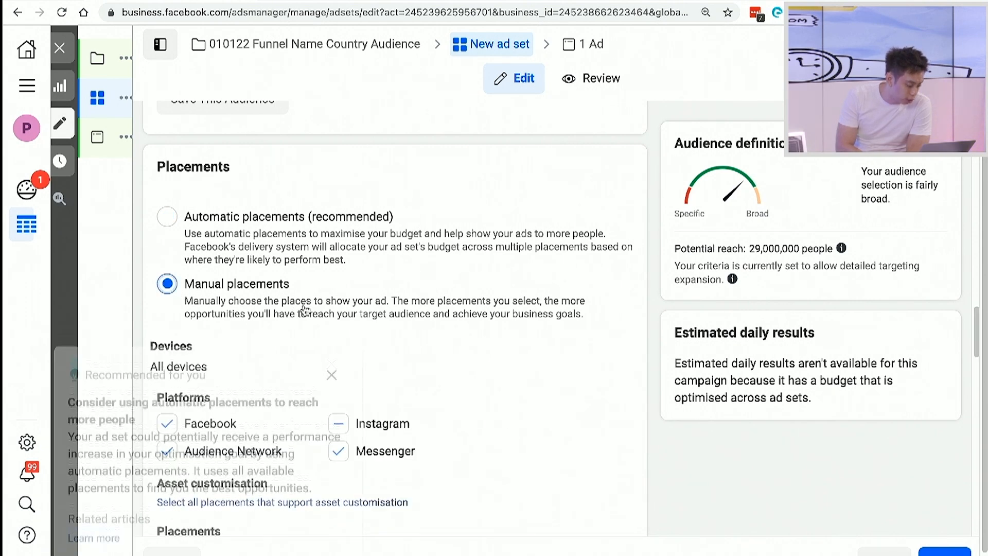
click(332, 341)
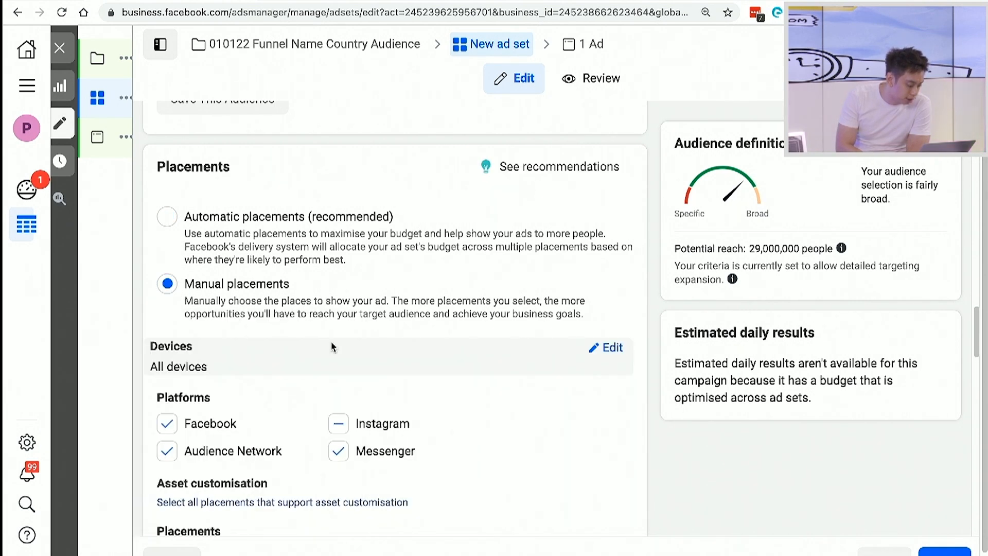
scroll(331, 309, down, 1)
click(167, 165)
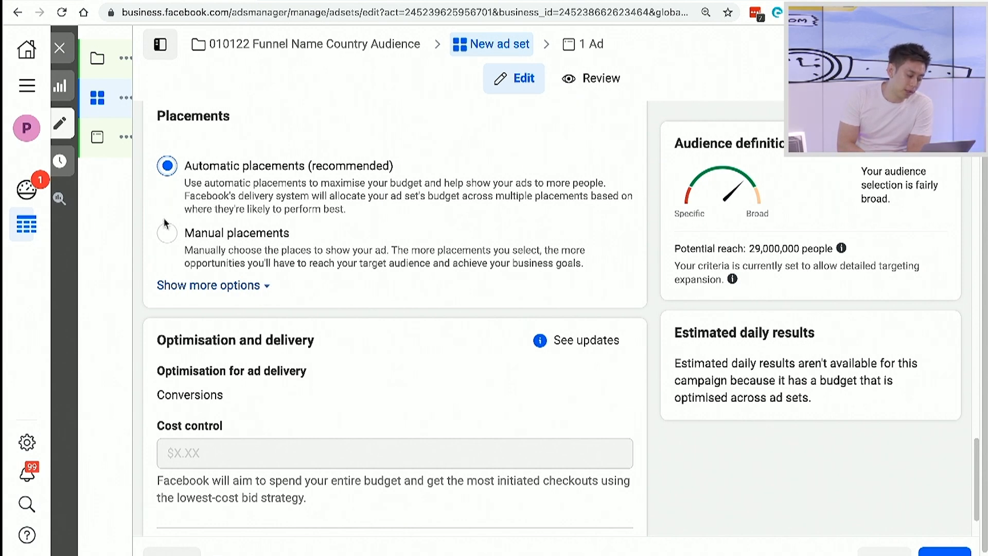
click(164, 233)
scroll(310, 269, down, 2)
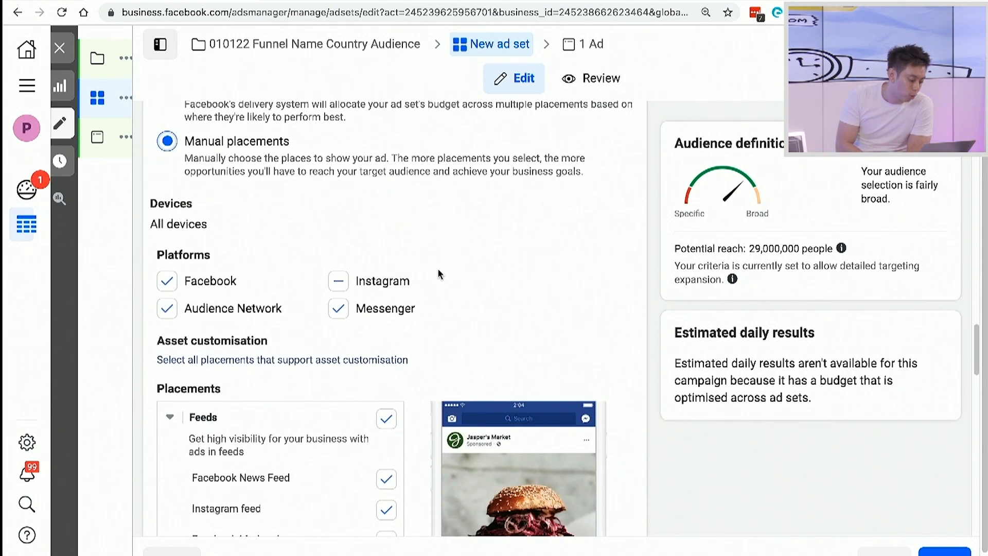
click(163, 311)
click(338, 310)
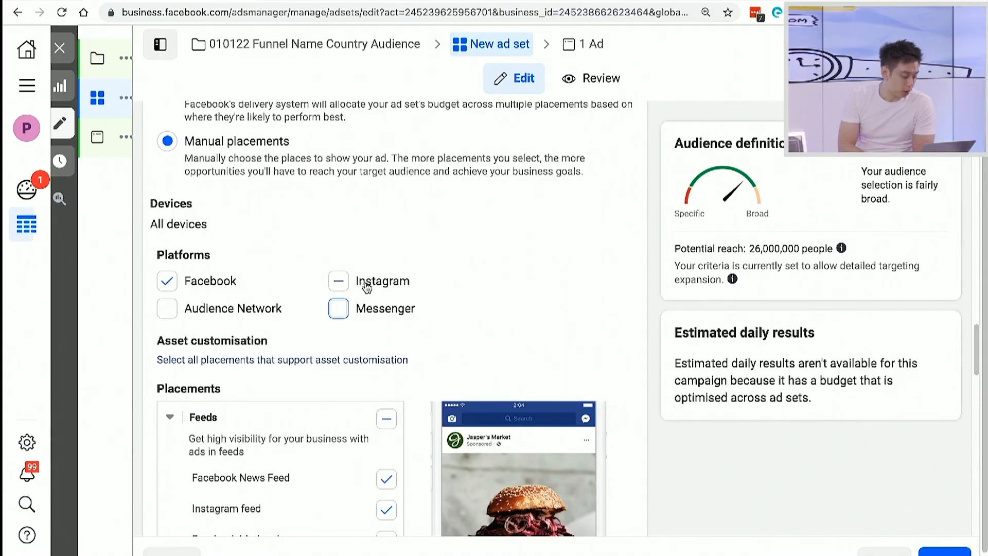
Exclude Facebook Marketplace, Facebook video feeds, Facebook right column, Instagram Explore and Instagram Shop from the Feeds placements.
scroll(418, 374, down, 3)
scroll(418, 375, down, 1)
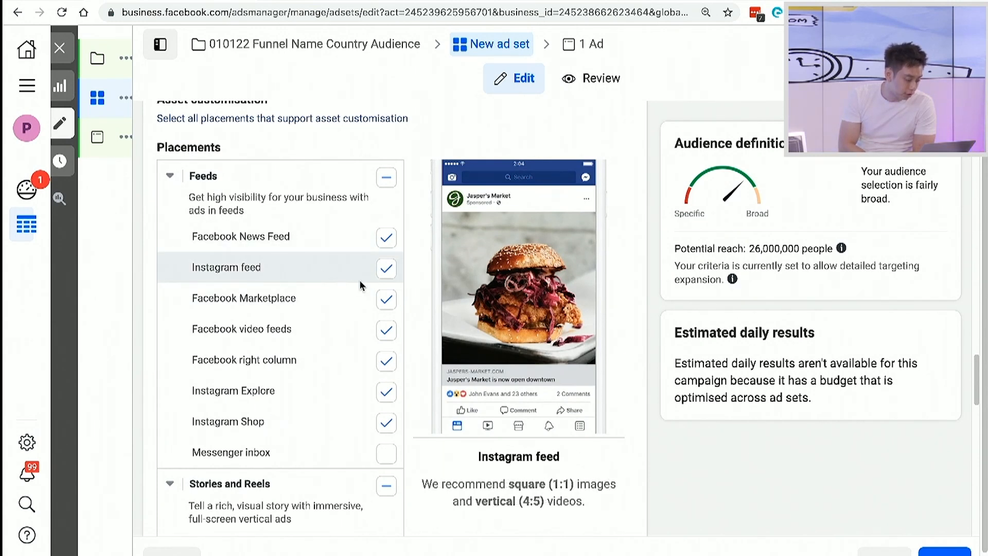
click(386, 299)
click(386, 330)
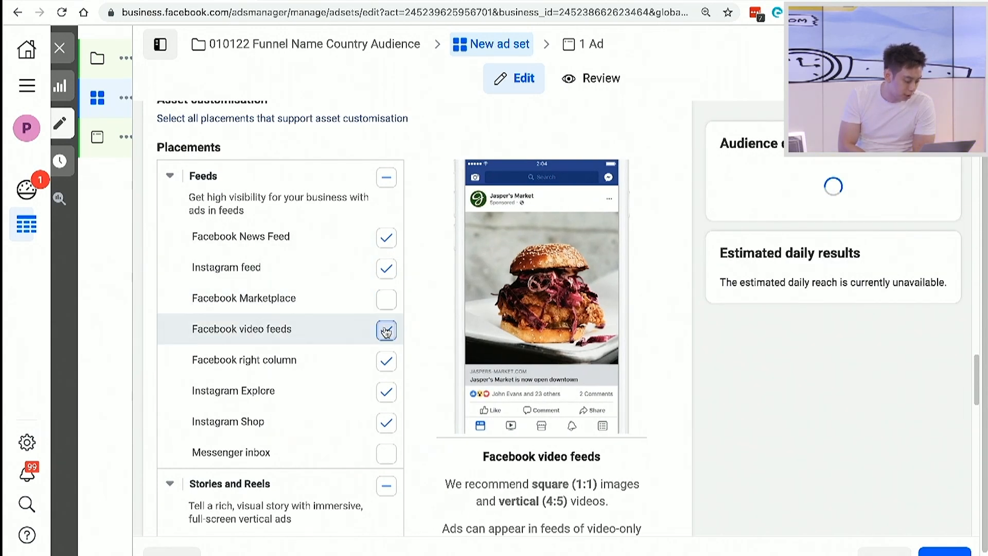
click(386, 361)
click(385, 394)
scroll(386, 391, down, 1)
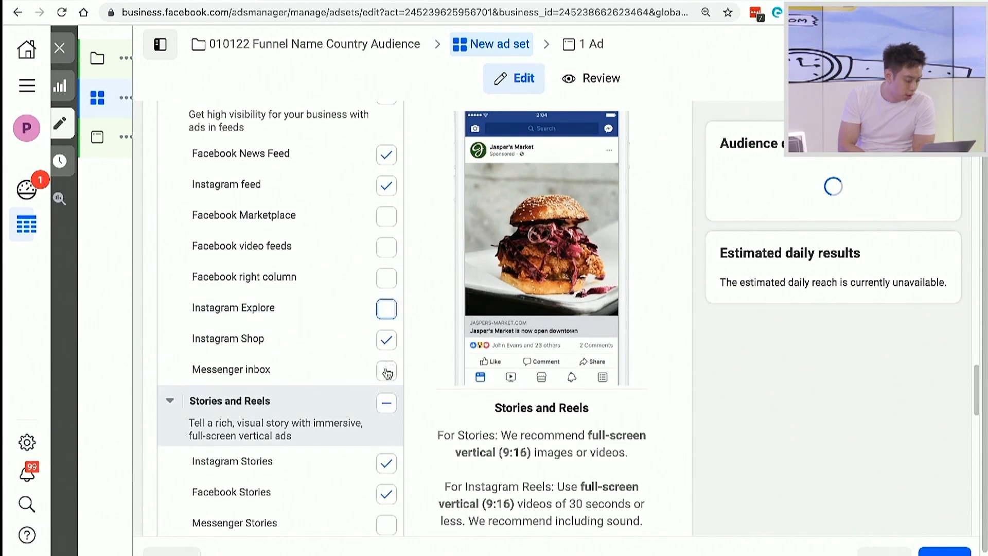
click(386, 338)
Exclude the In-stream, Search and In-article placement groups from the ad set.
scroll(391, 406, down, 3)
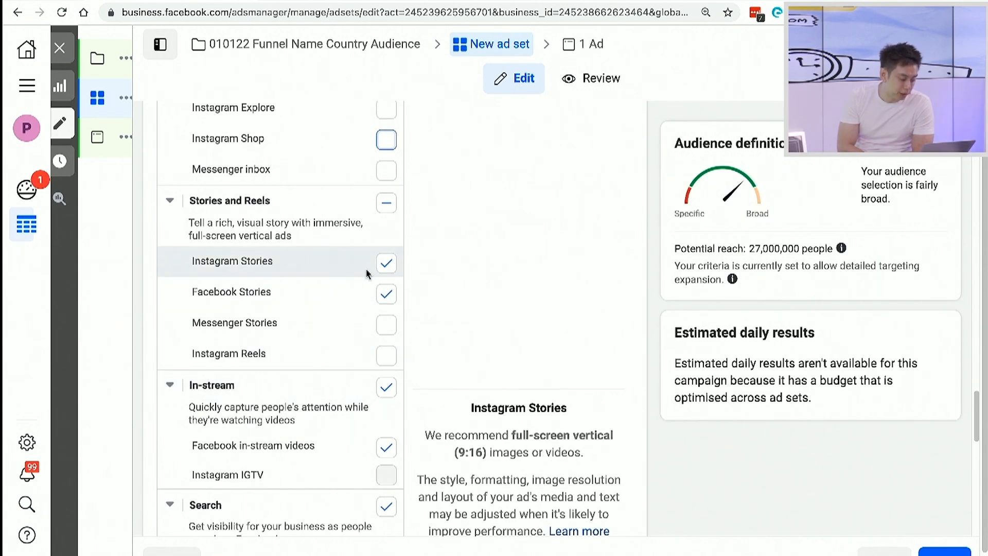
scroll(382, 308, down, 2)
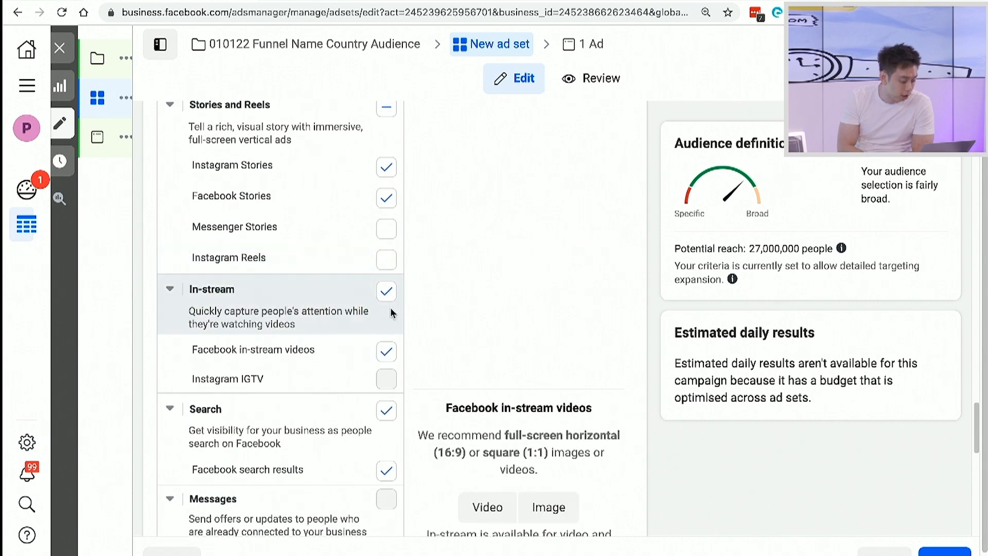
click(386, 351)
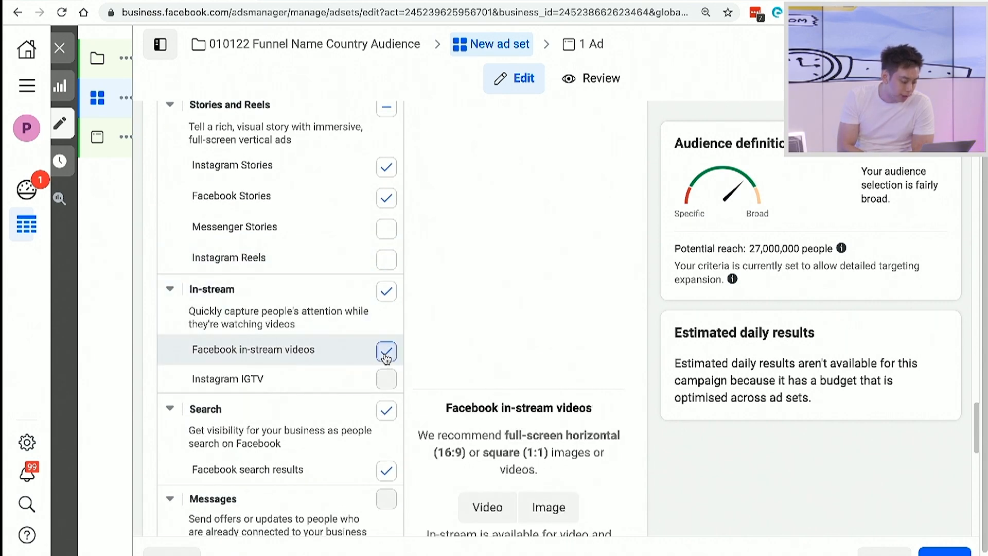
click(386, 292)
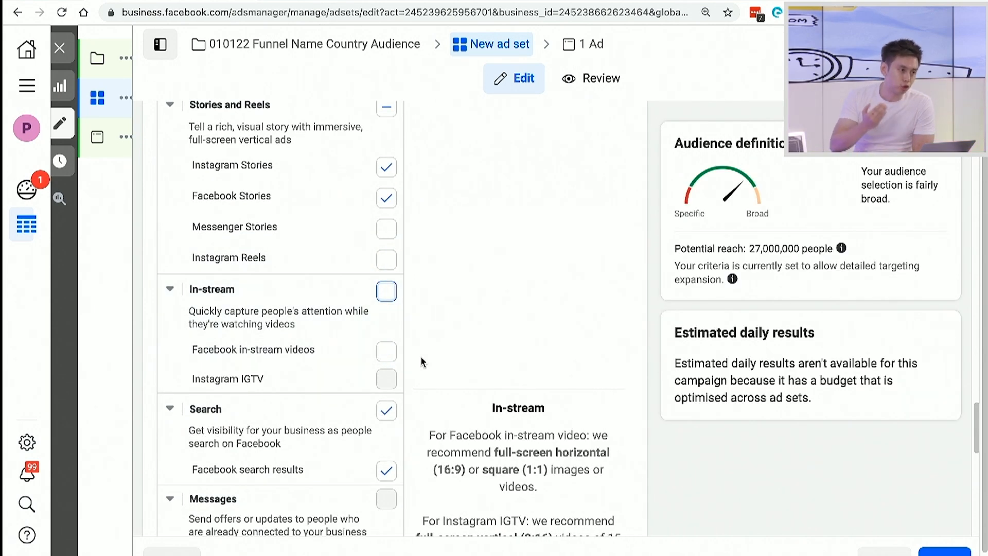
scroll(421, 363, down, 2)
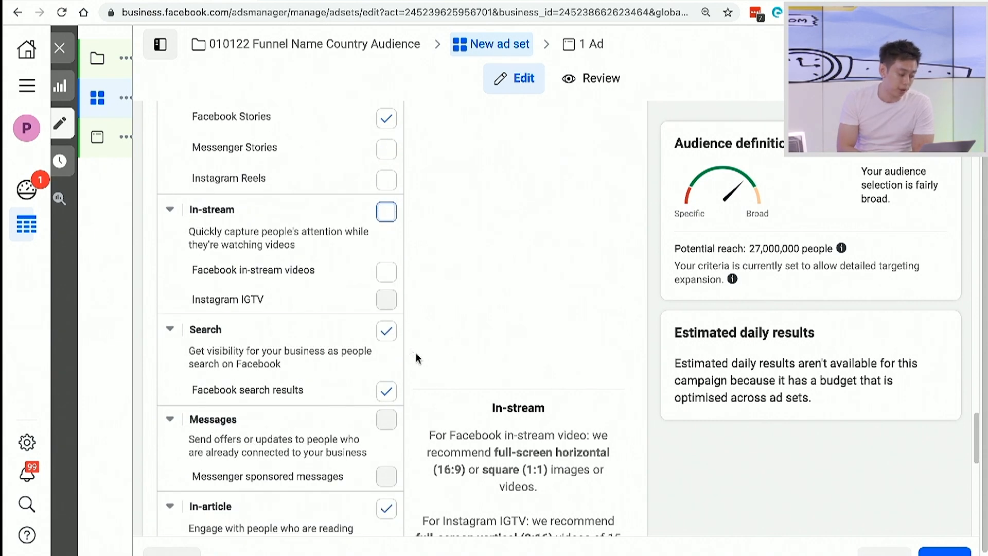
click(382, 335)
click(383, 335)
scroll(368, 351, down, 1)
scroll(367, 347, down, 1)
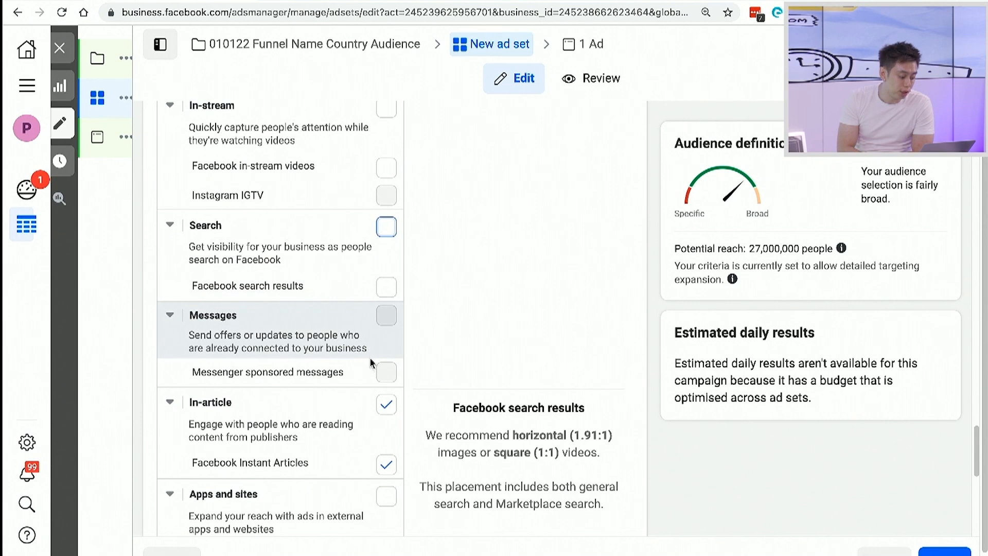
click(387, 405)
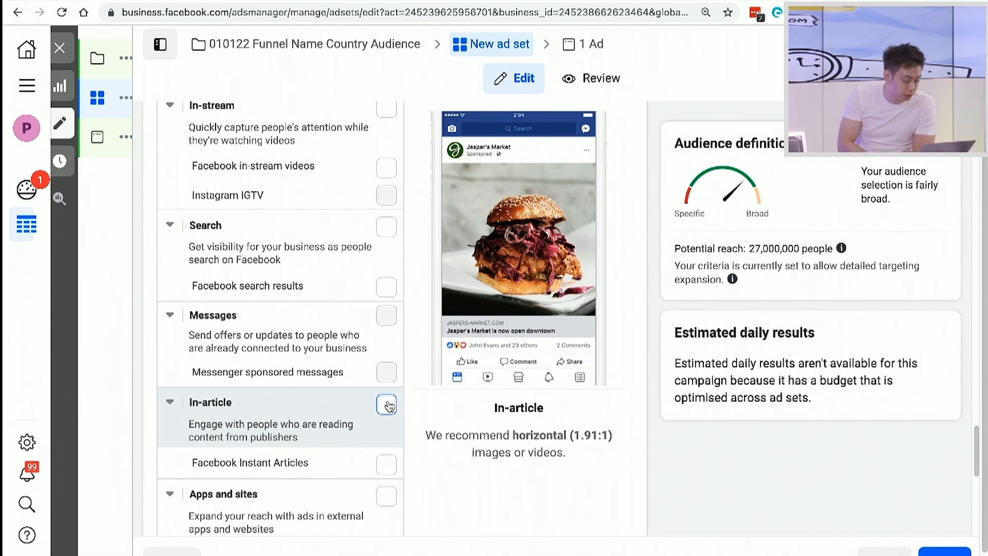
Review the manual placement and delivery settings of the ad set and continue to the ad level.
scroll(389, 406, down, 5)
scroll(389, 407, down, 4)
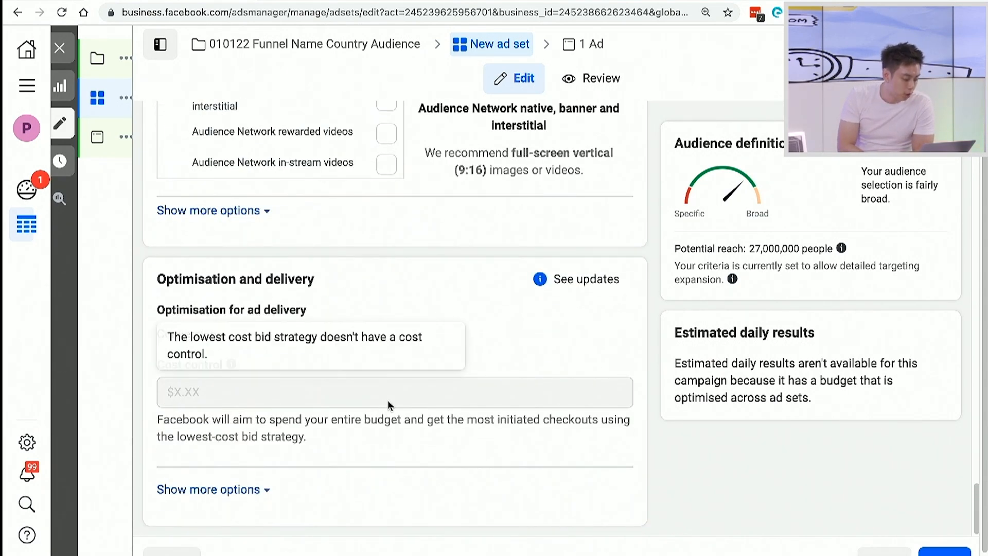
scroll(388, 404, up, 20)
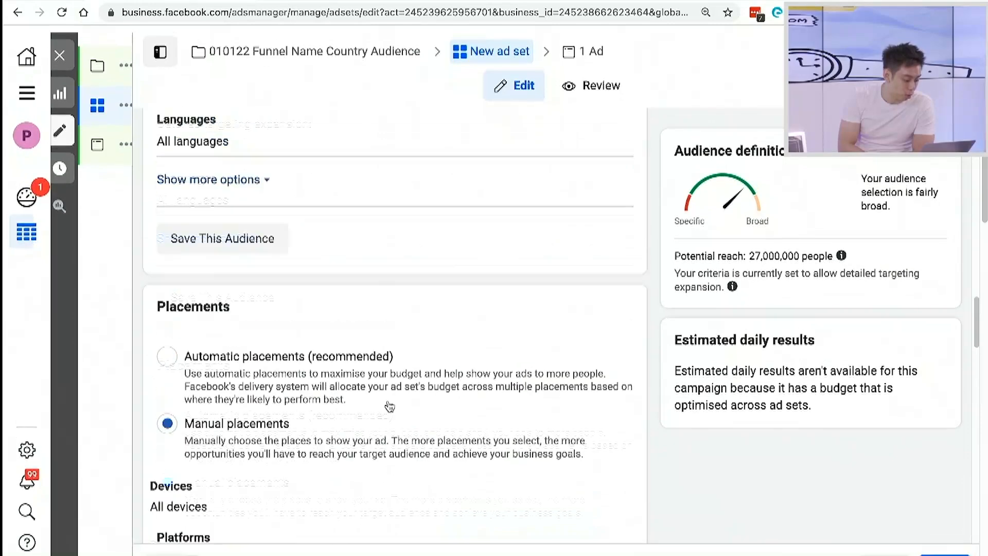
scroll(388, 399, down, 4)
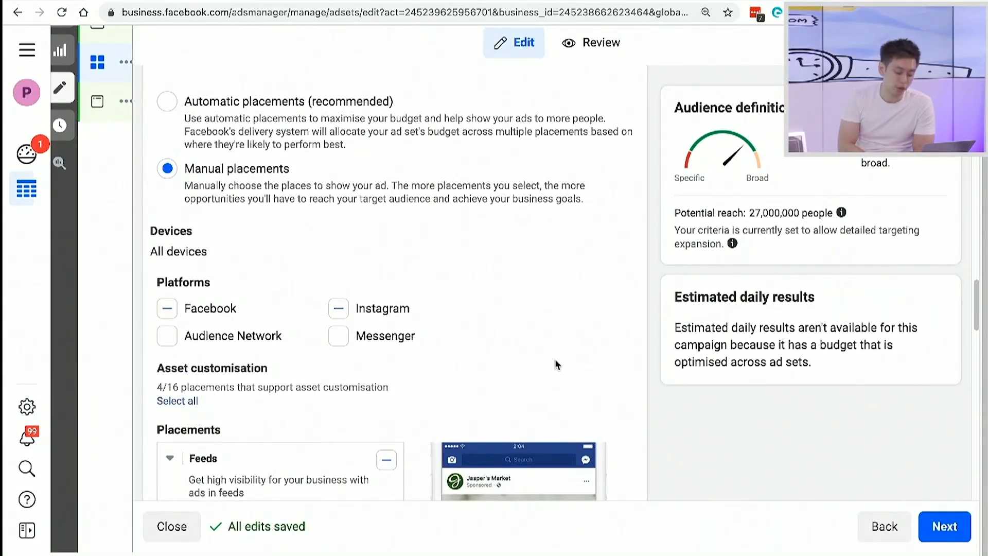
scroll(593, 364, down, 6)
click(949, 526)
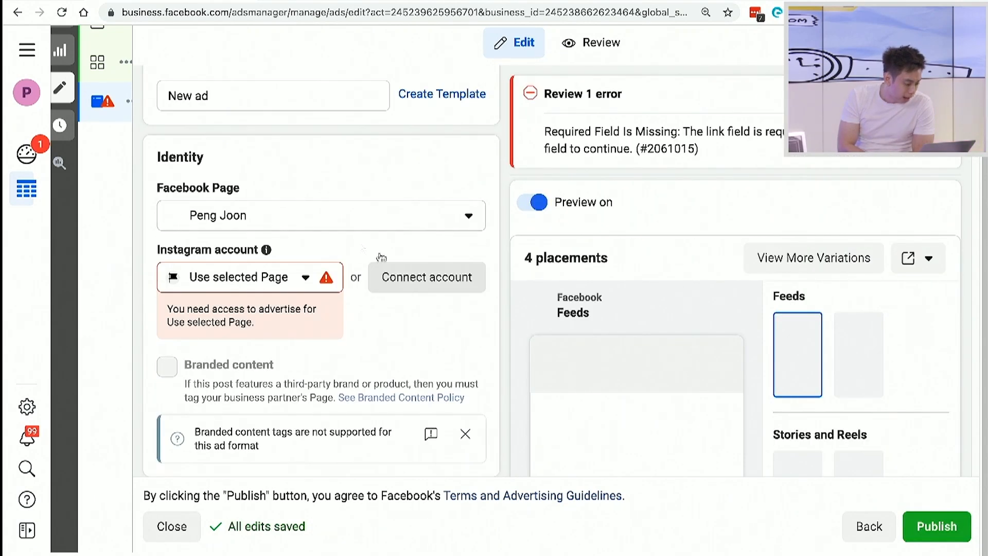
Set the ad's Instagram account to the available profile instead of the selected Page.
click(264, 277)
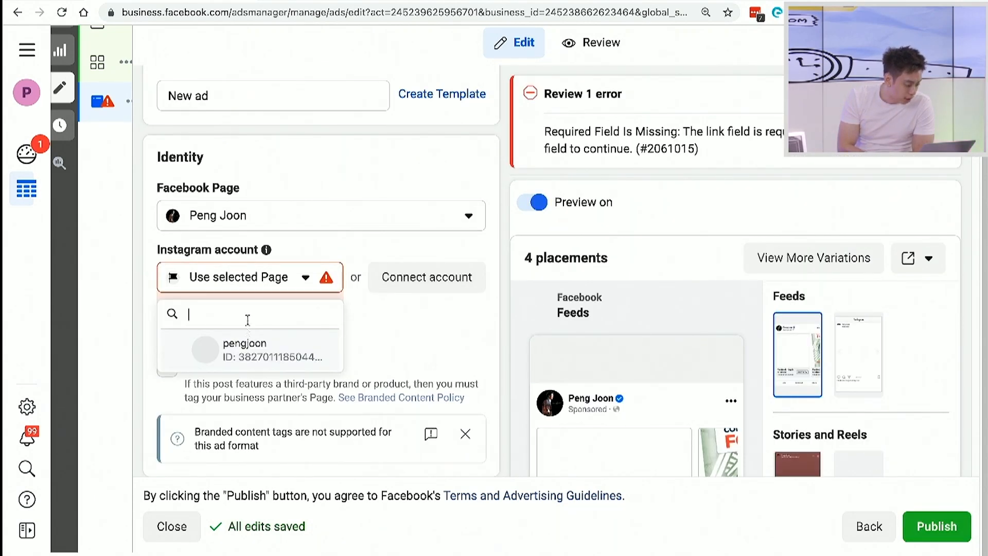
click(236, 345)
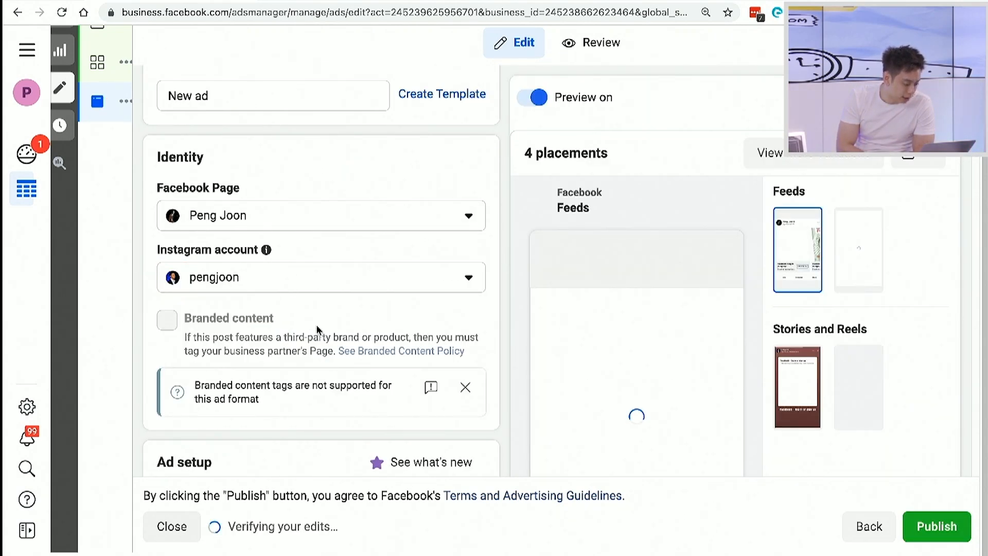
scroll(616, 381, down, 2)
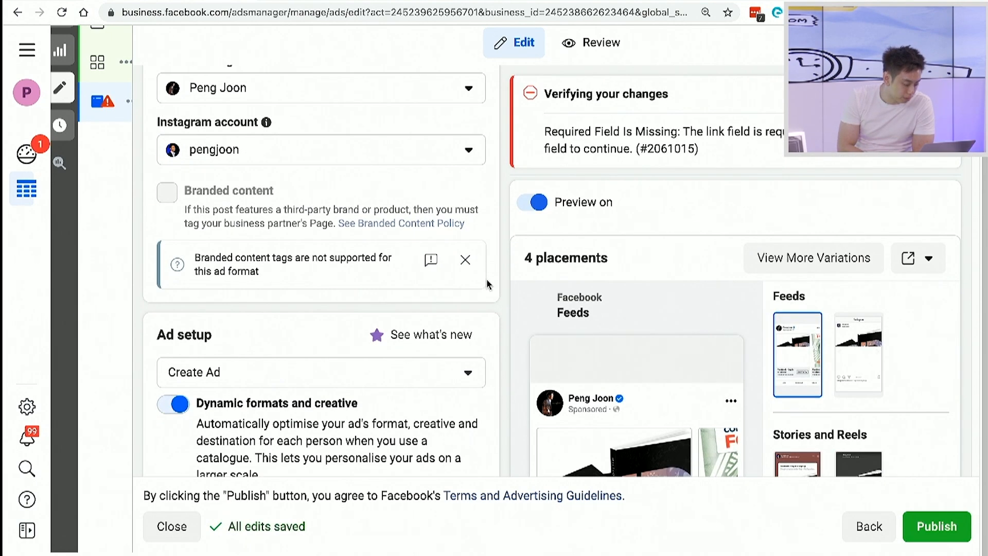
Examine the ad setup and ad creative sections, covering dynamic formats, catalogue, product set, cover media, primary text, headline, description and call to action.
scroll(338, 115, up, 5)
scroll(332, 233, down, 5)
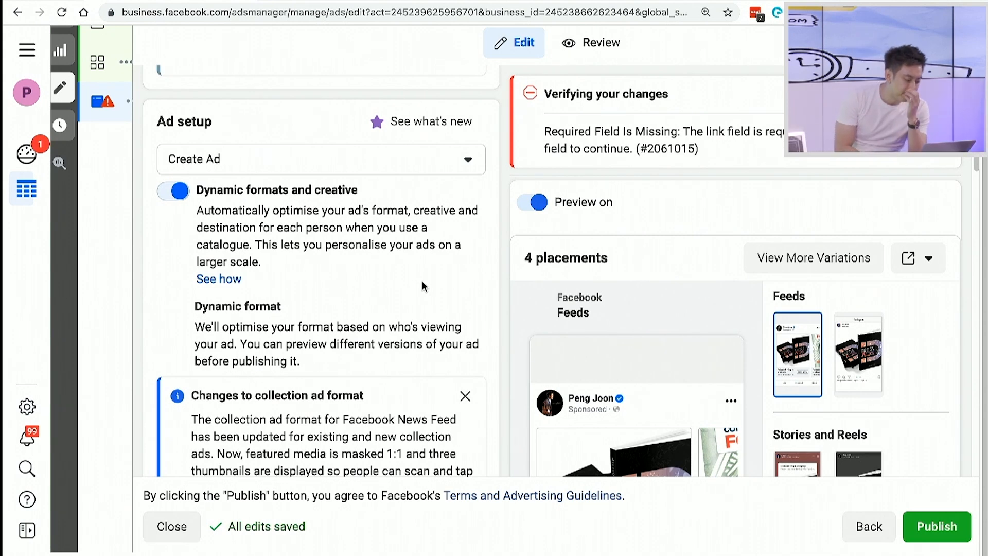
scroll(422, 283, down, 1)
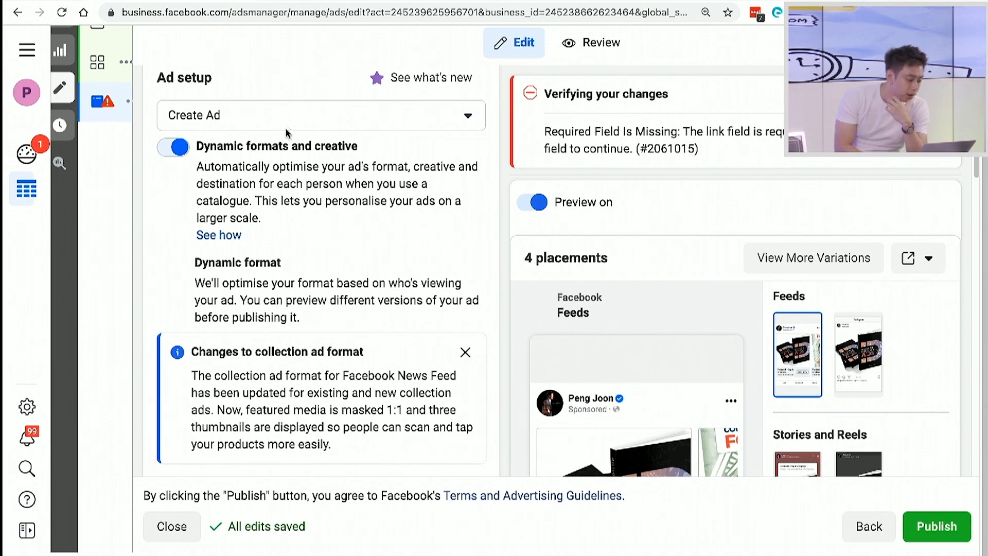
scroll(320, 223, down, 4)
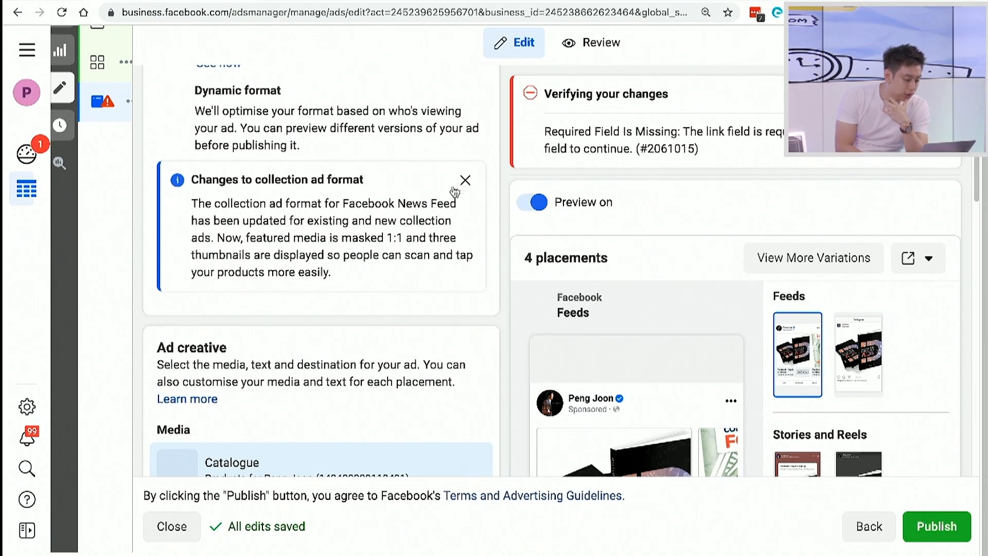
scroll(453, 331, down, 8)
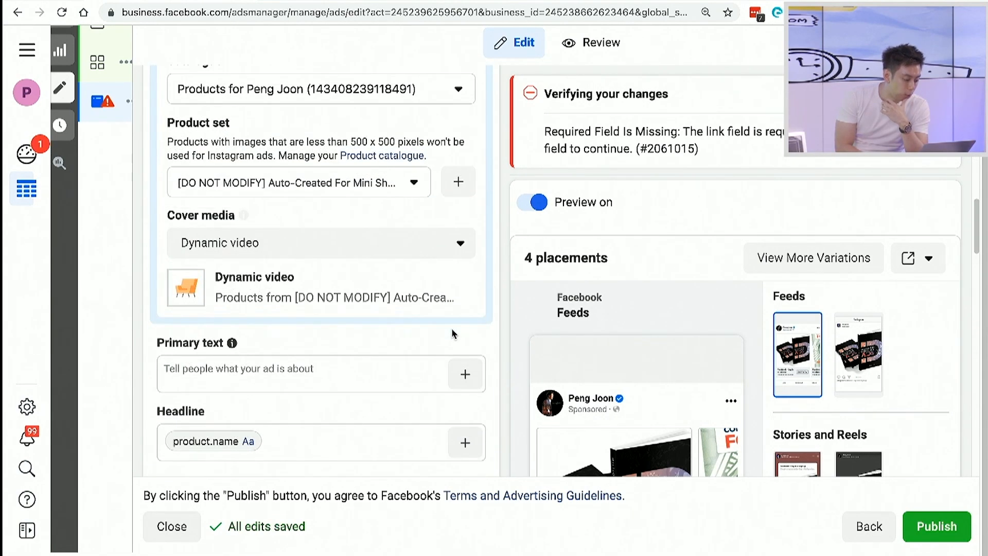
scroll(452, 335, down, 3)
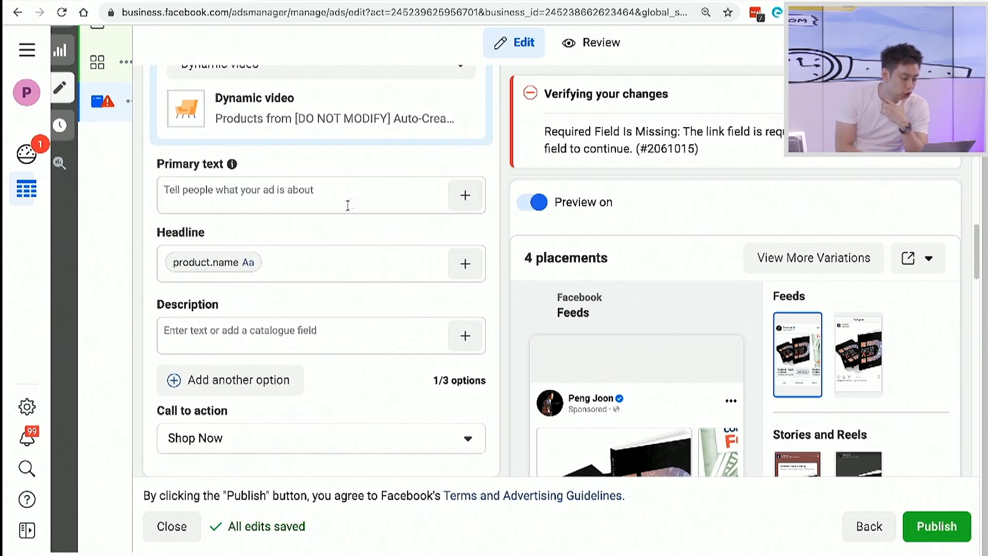
scroll(353, 200, up, 6)
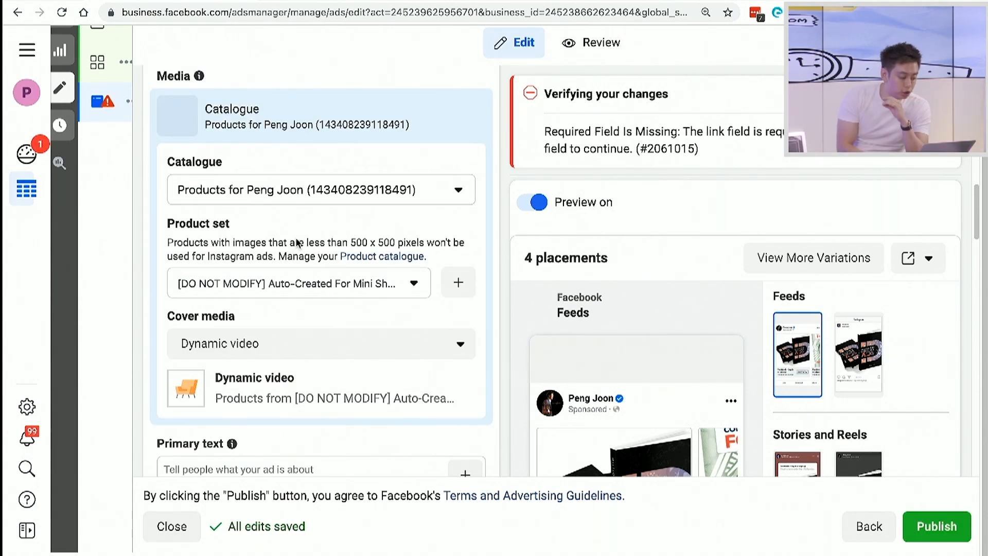
scroll(296, 238, down, 1)
scroll(387, 307, up, 4)
scroll(388, 307, down, 8)
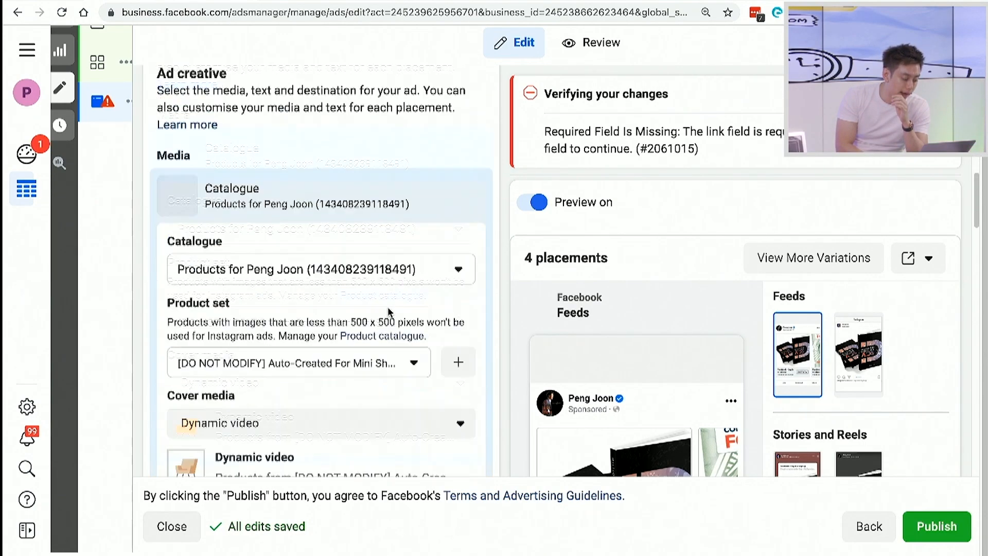
scroll(388, 307, down, 3)
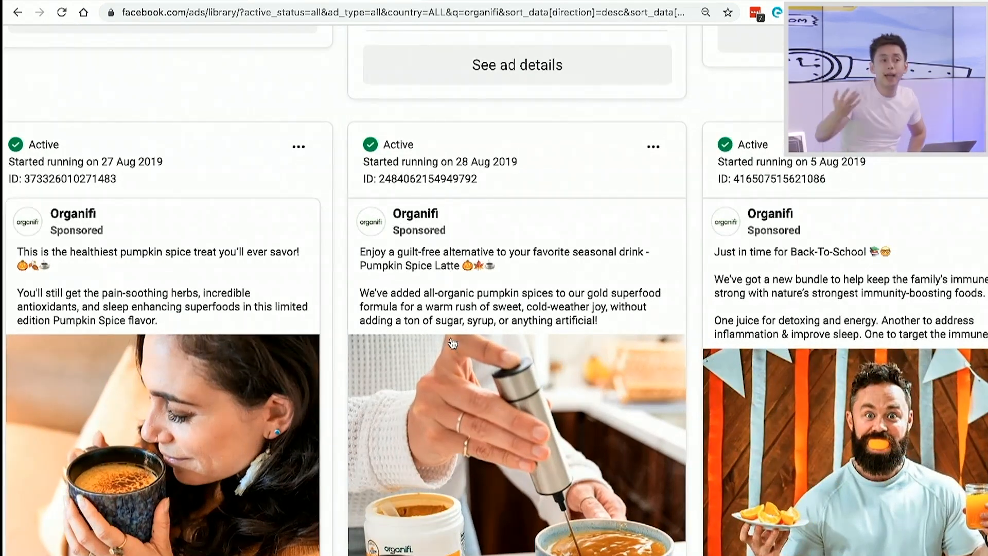
In the Ad Library results, copy the three benefit lines of the Organifi ad, from "Mental clarity" to "The energy to keep up with the kids".
scroll(453, 342, left, 2)
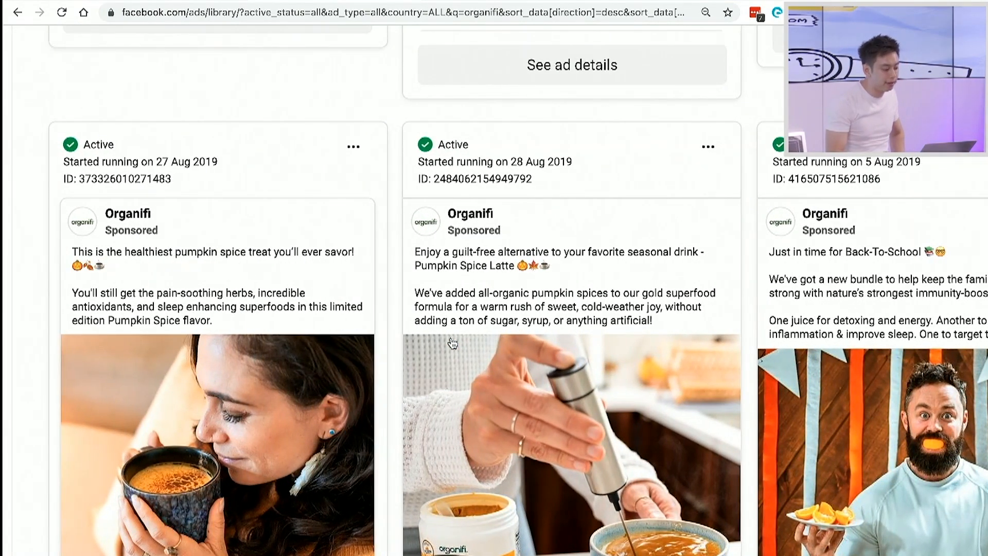
scroll(453, 343, up, 12)
scroll(453, 343, down, 3)
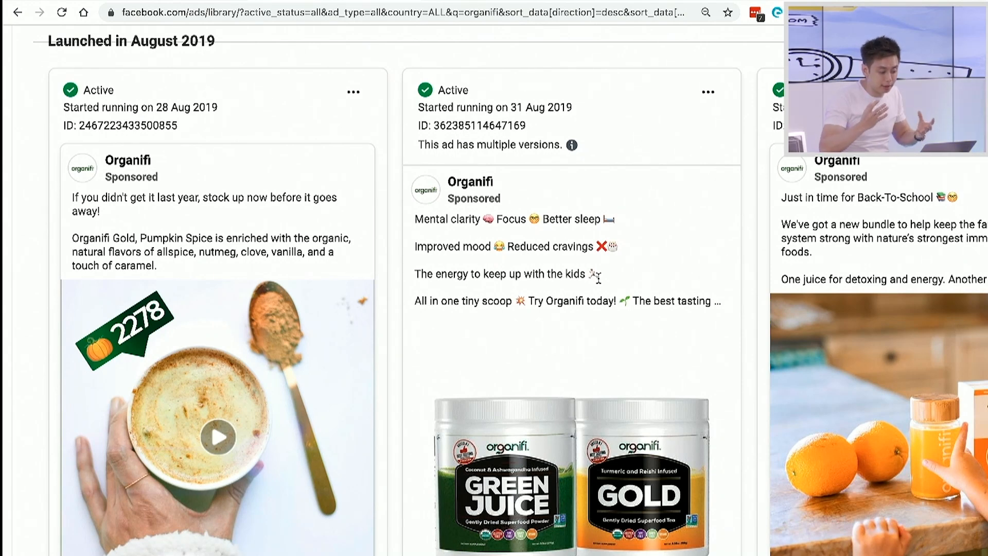
drag(611, 287, 412, 217)
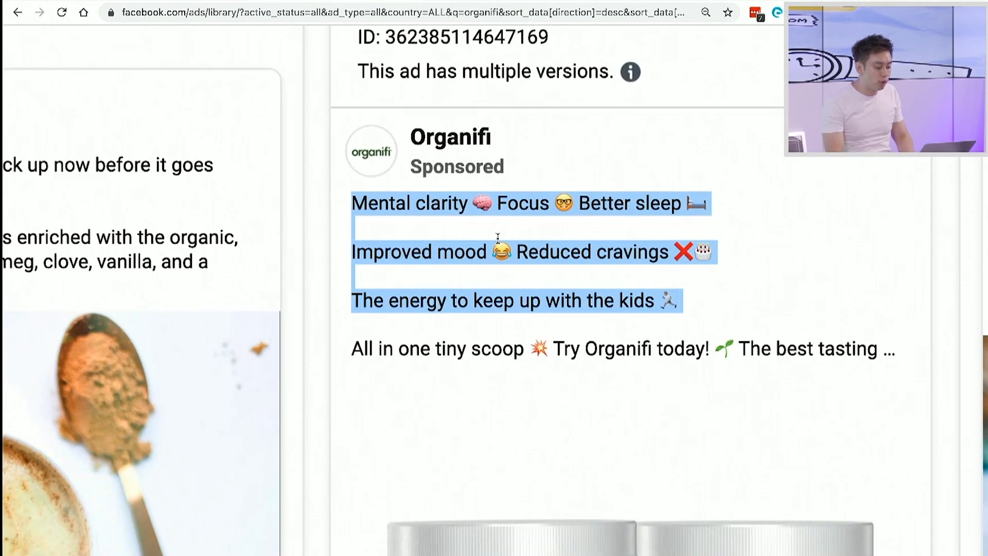
scroll(498, 238, right, 3)
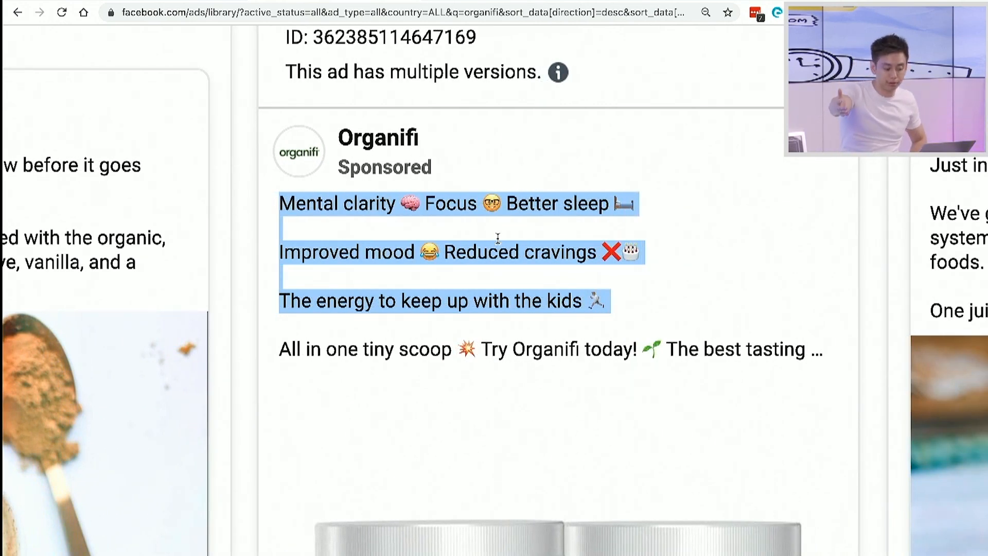
scroll(498, 238, down, 1)
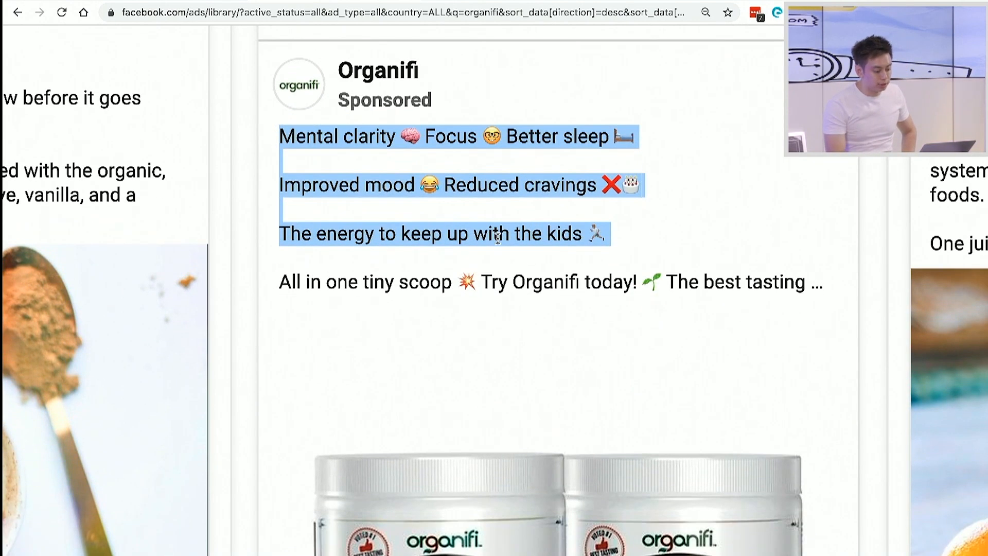
scroll(497, 238, right, 1)
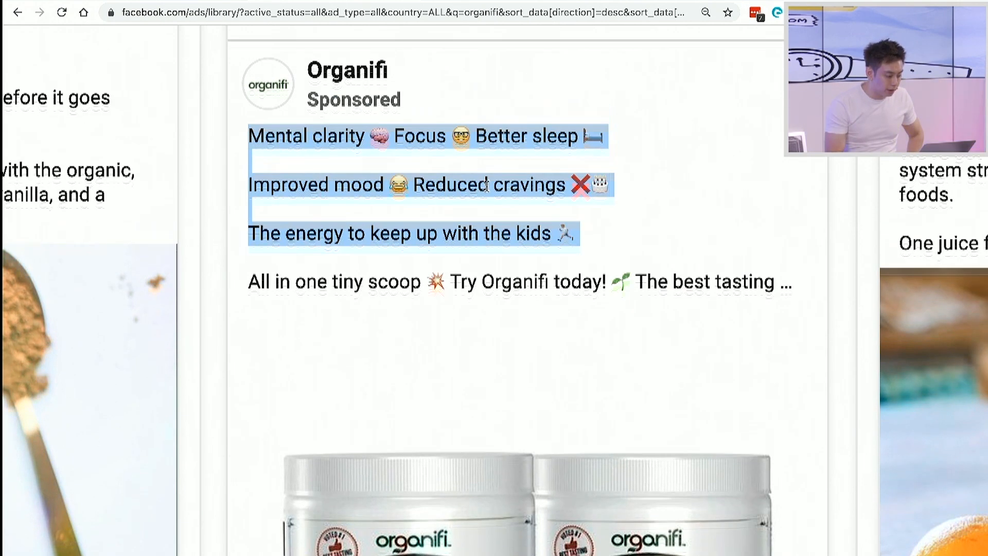
scroll(486, 186, up, 1)
Back in the Ads Manager draft, paste the copied benefit lines into the ad's description and append the catalogue's Description field.
key(ctrl+Tab)
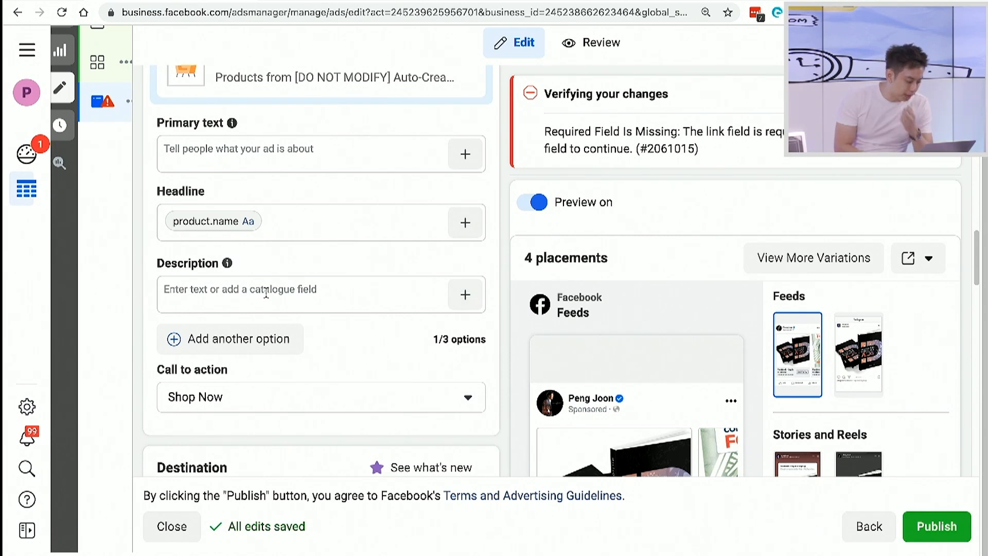
click(264, 296)
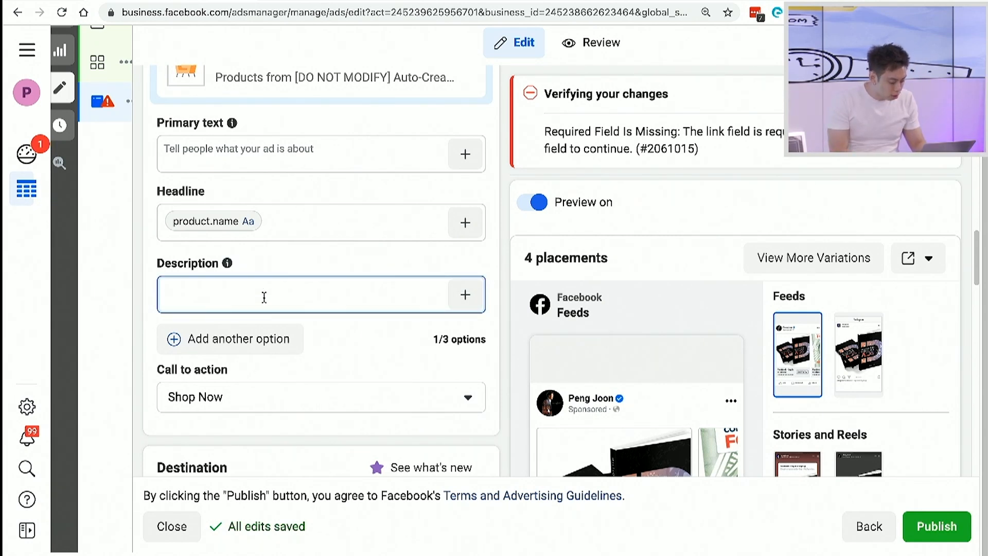
text(Mental clarity 🧠 Focus 🤓 Better sleep 🛏  Improved mood 😂 Reduced cravings ❌🍩  The energy to keep up with the kids 🏃)
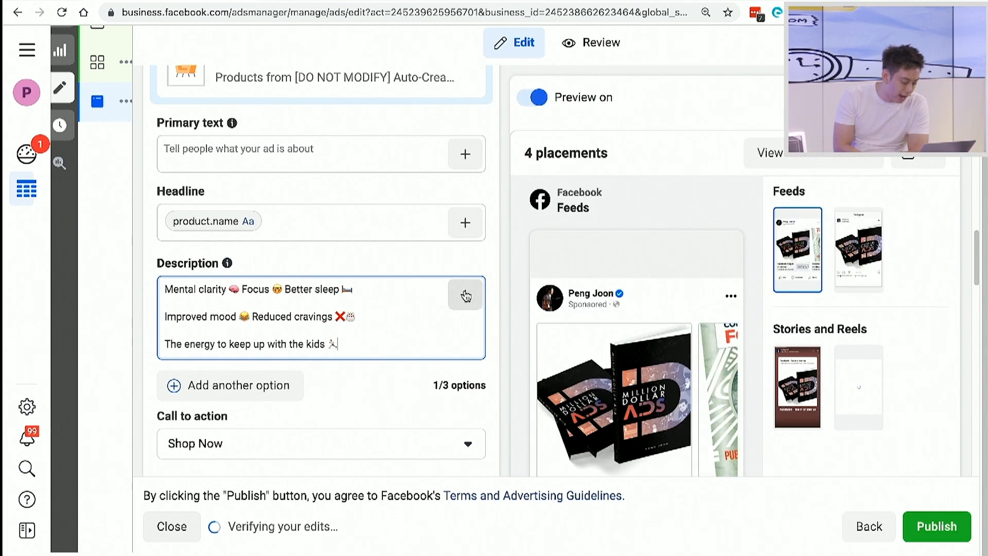
click(466, 294)
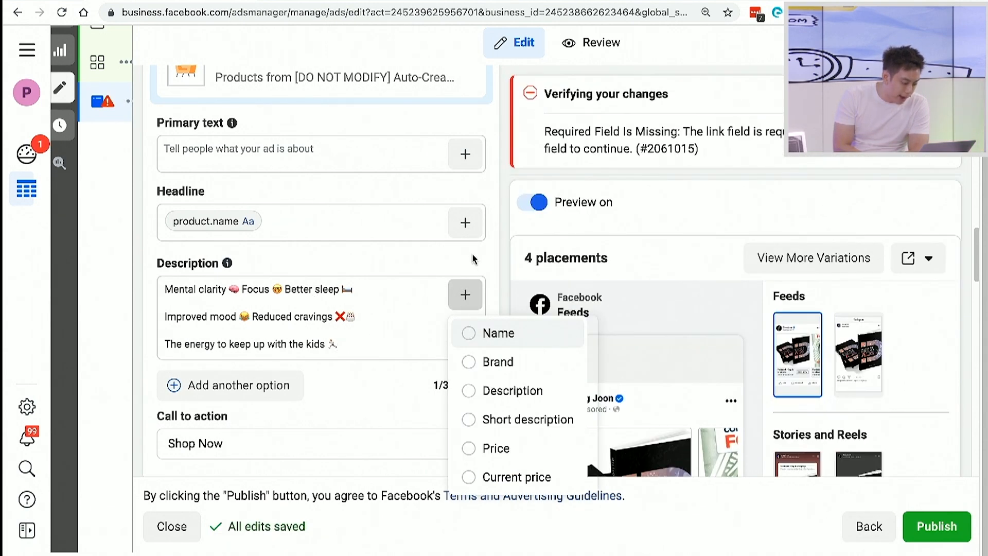
click(471, 393)
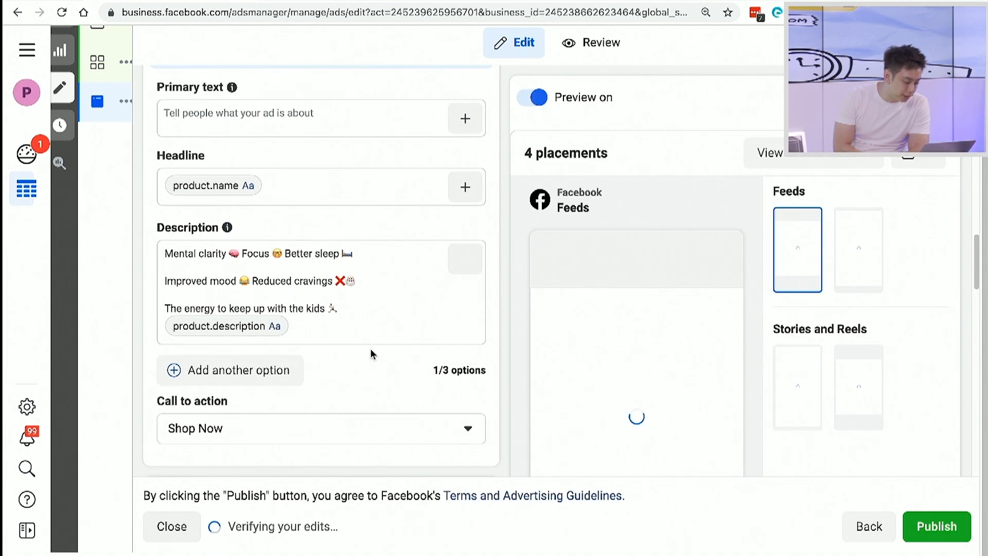
Add a second description option and fill it with the Organifi Ad Library text from "If you didn't get it last year" to "touch of caramel".
click(281, 368)
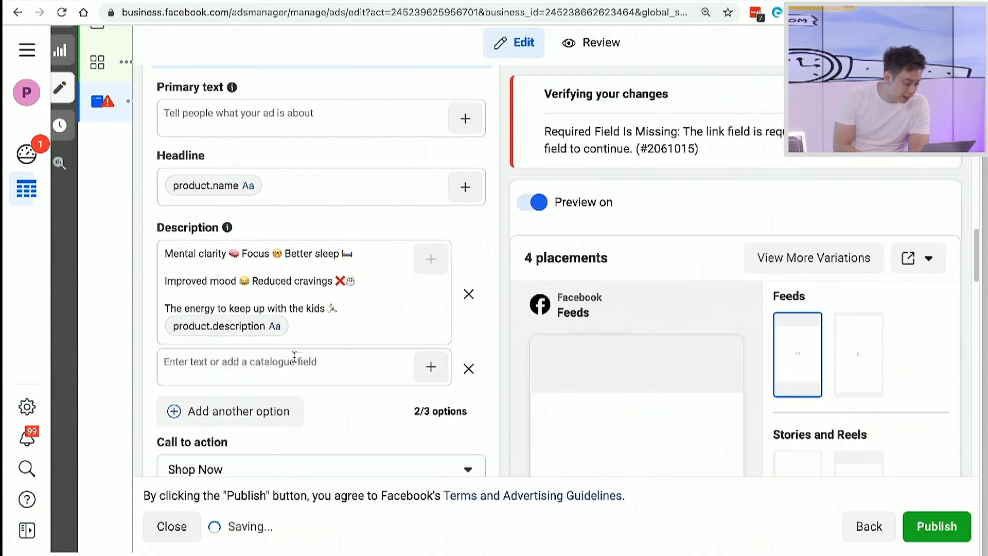
click(317, 1)
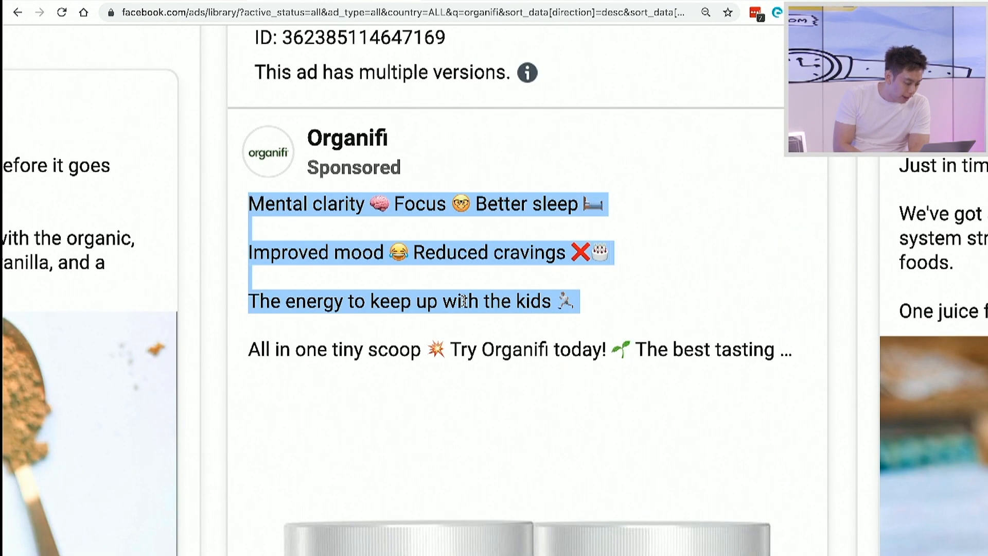
scroll(465, 302, down, 2)
scroll(463, 301, left, 10)
scroll(464, 301, up, 2)
drag(375, 285, 222, 158)
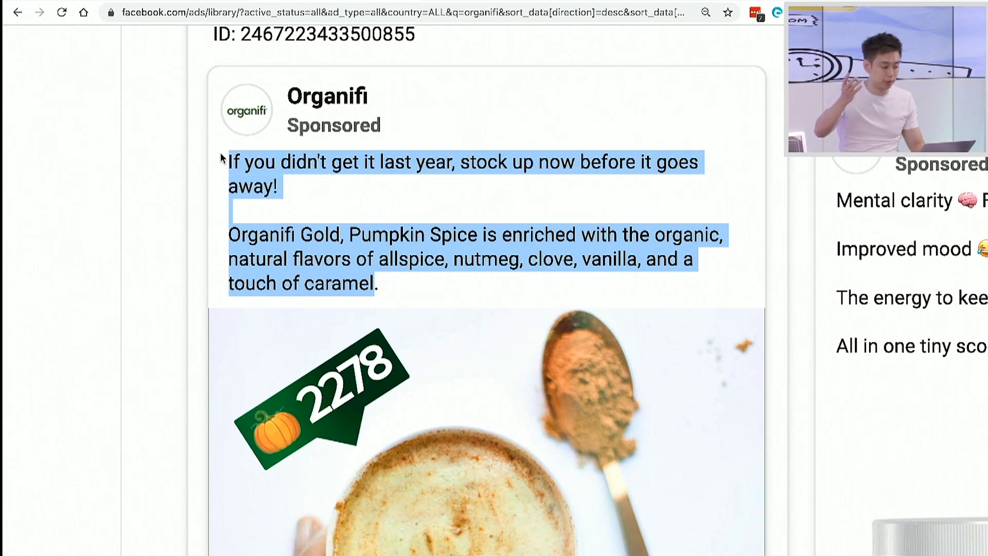
key(super+c)
click(226, 1)
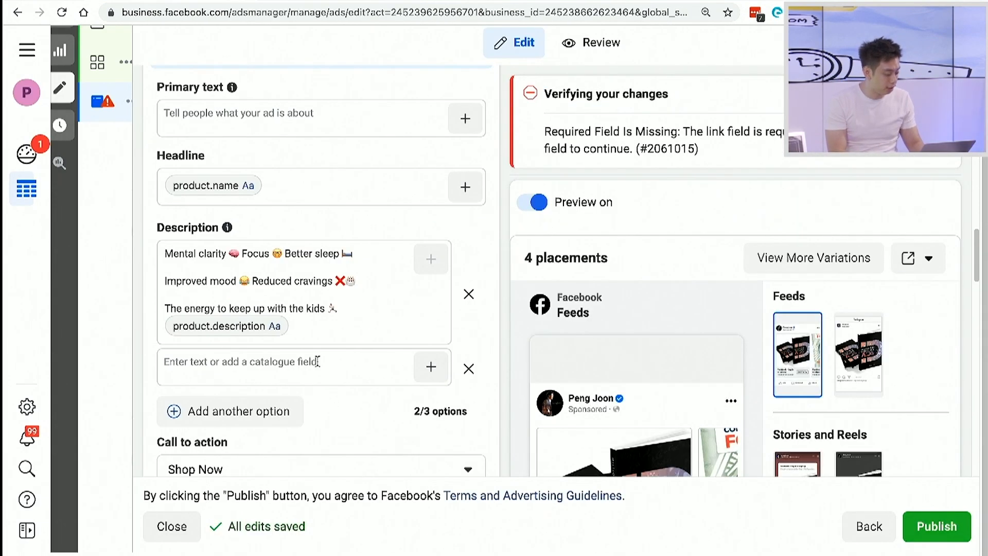
scroll(317, 362, down, 2)
click(289, 261)
key(super+v)
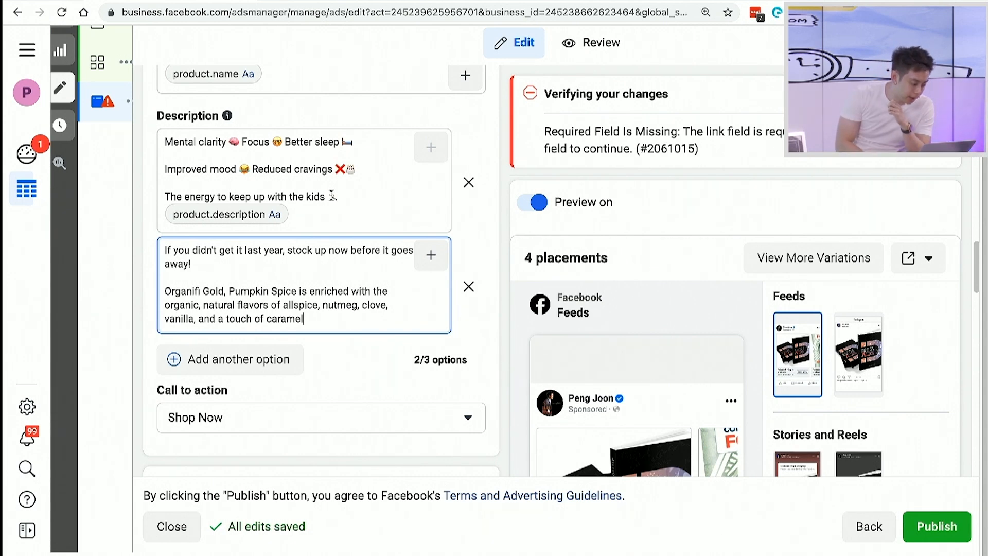
Review the draft's text fields, then open Organifi's Pumpkin Spice ad details in the Ad Library and examine the headline and description beneath its creative.
scroll(427, 144, up, 1)
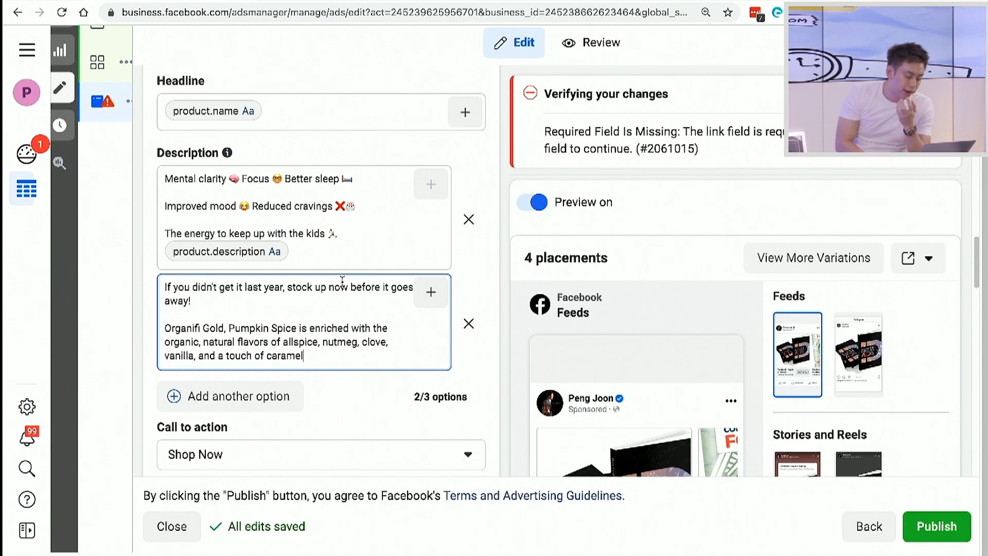
scroll(342, 280, up, 2)
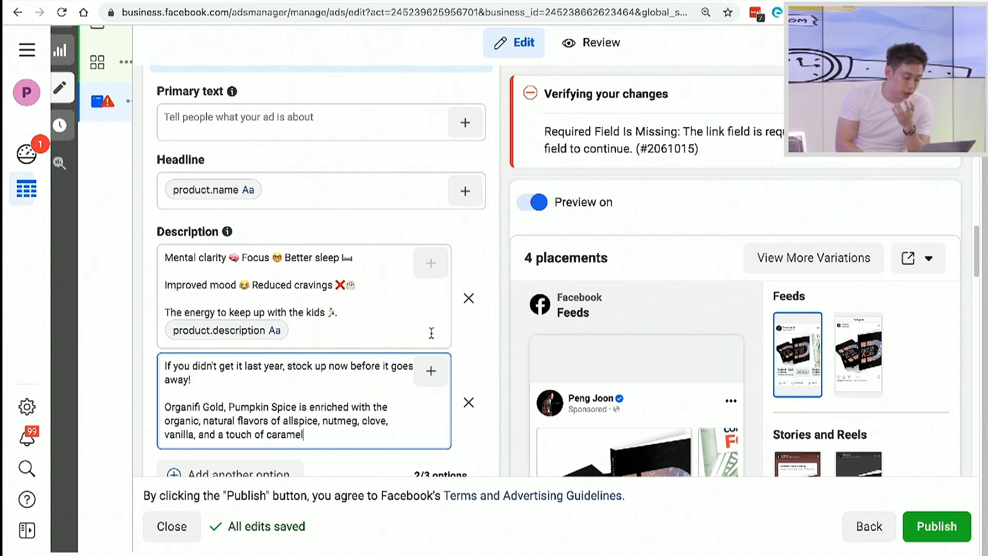
scroll(431, 335, down, 4)
scroll(418, 398, up, 4)
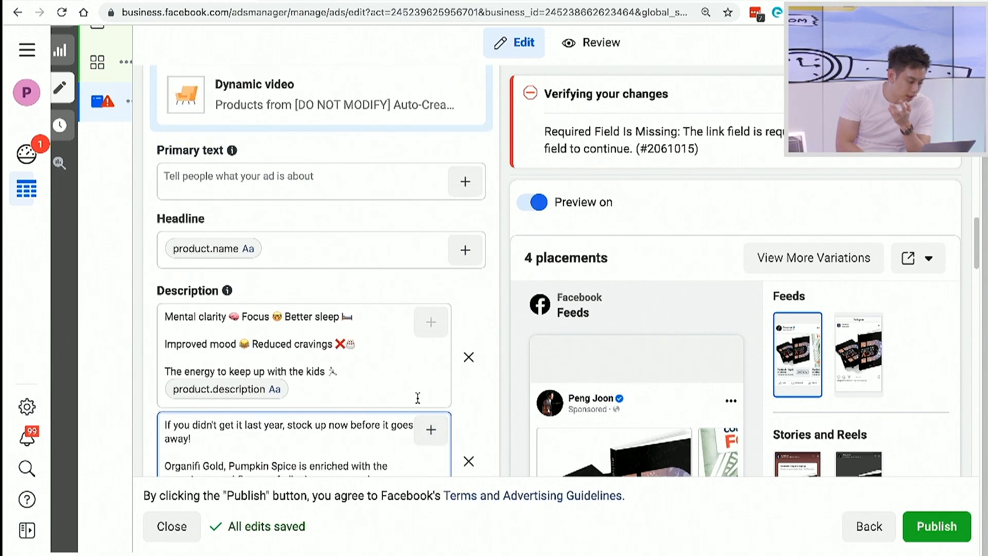
click(330, 1)
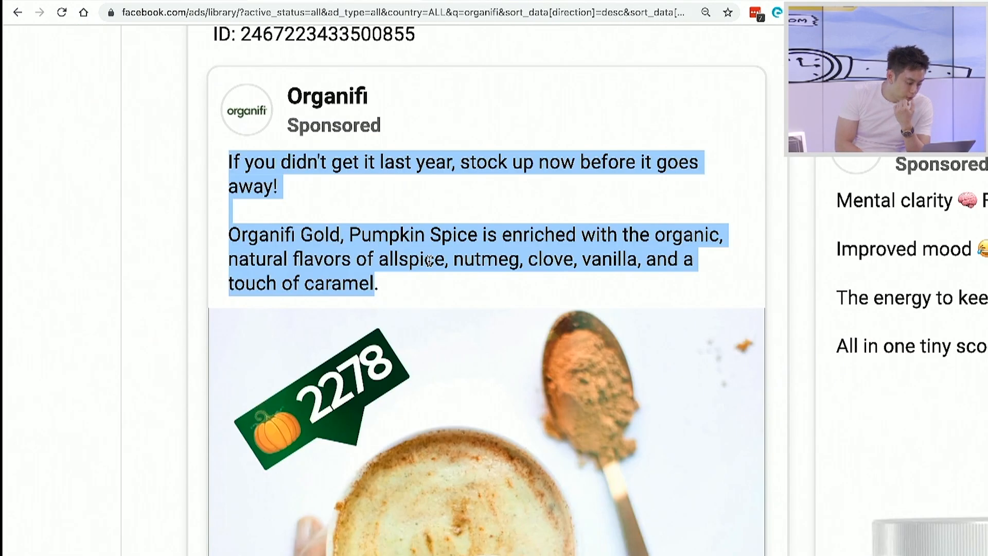
scroll(430, 261, down, 6)
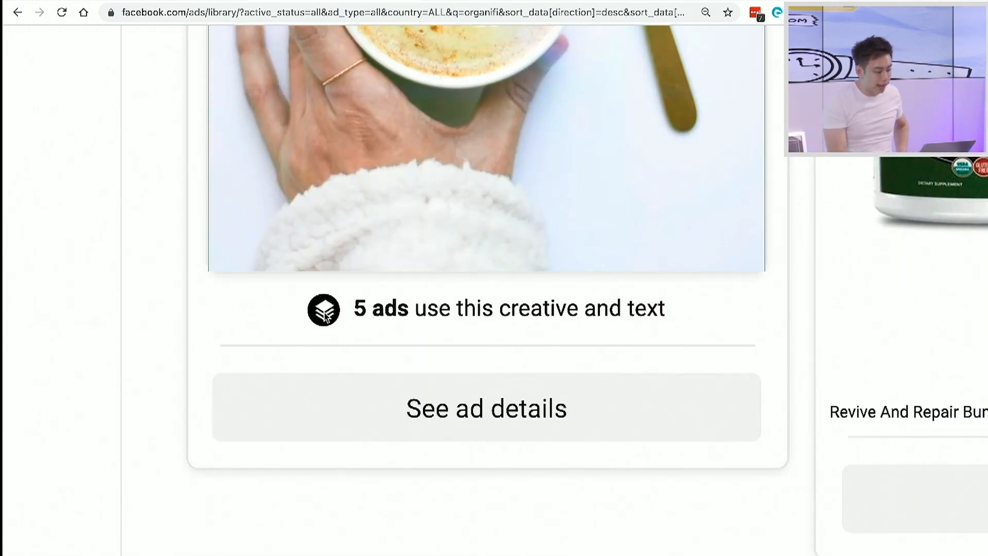
scroll(327, 316, down, 5)
scroll(580, 456, right, 4)
scroll(579, 456, left, 1)
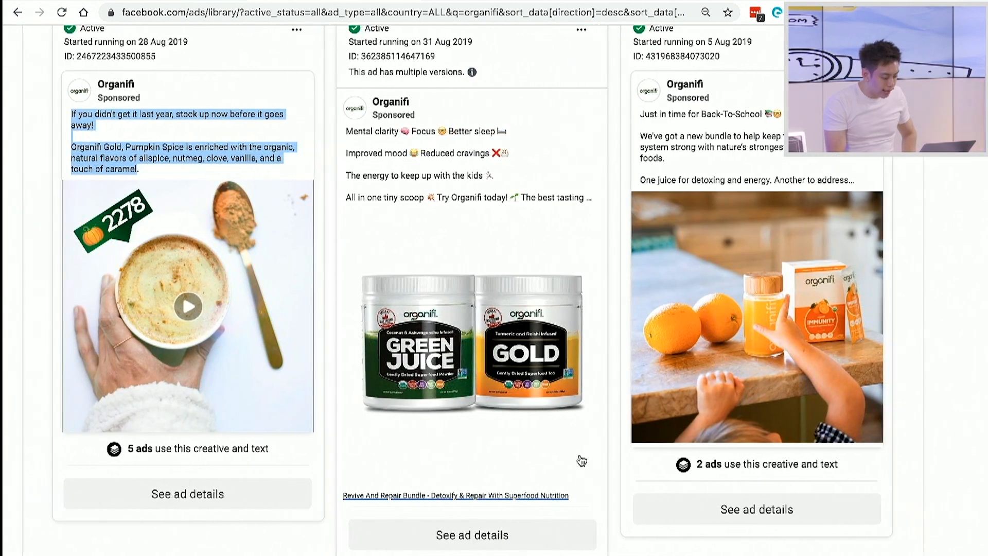
click(206, 490)
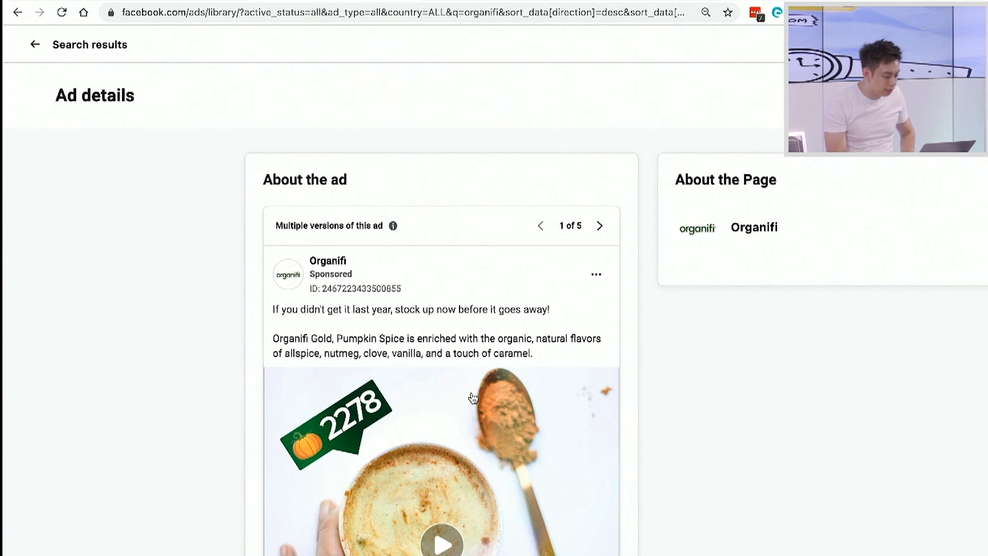
scroll(473, 397, down, 3)
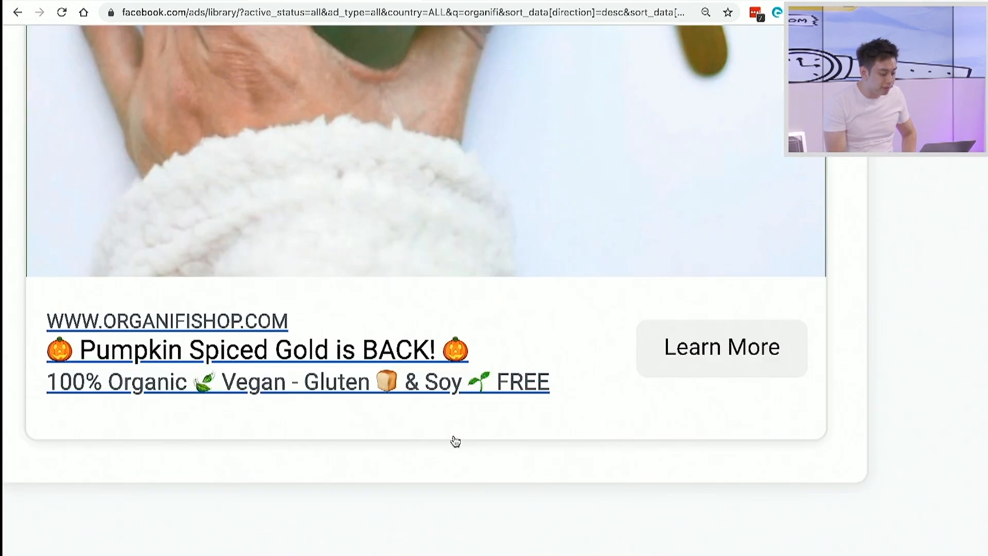
scroll(453, 437, left, 5)
scroll(470, 363, right, 2)
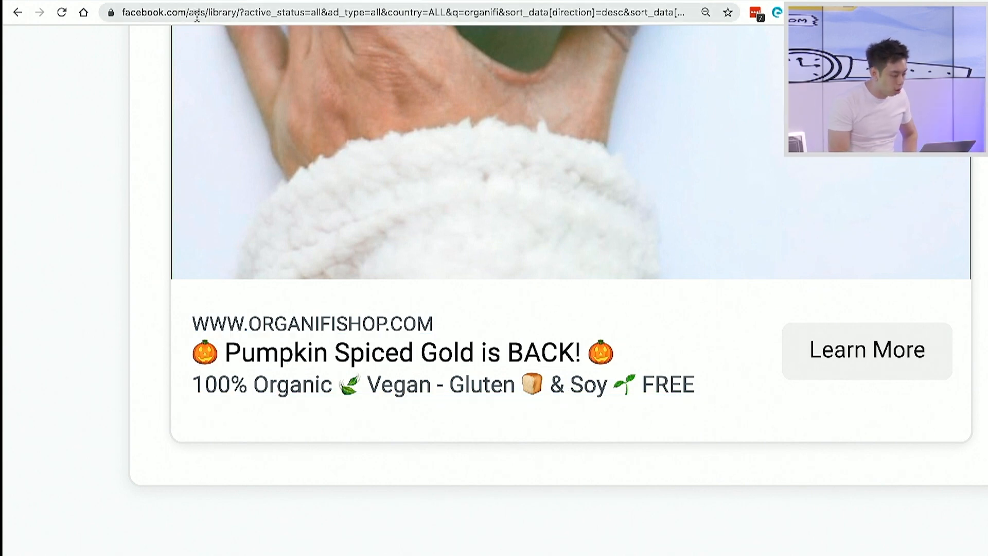
Switch back to the Ads Manager draft and enter "Organic , Gluten Free, Tastes Amazing" as the ad's primary text.
click(199, 1)
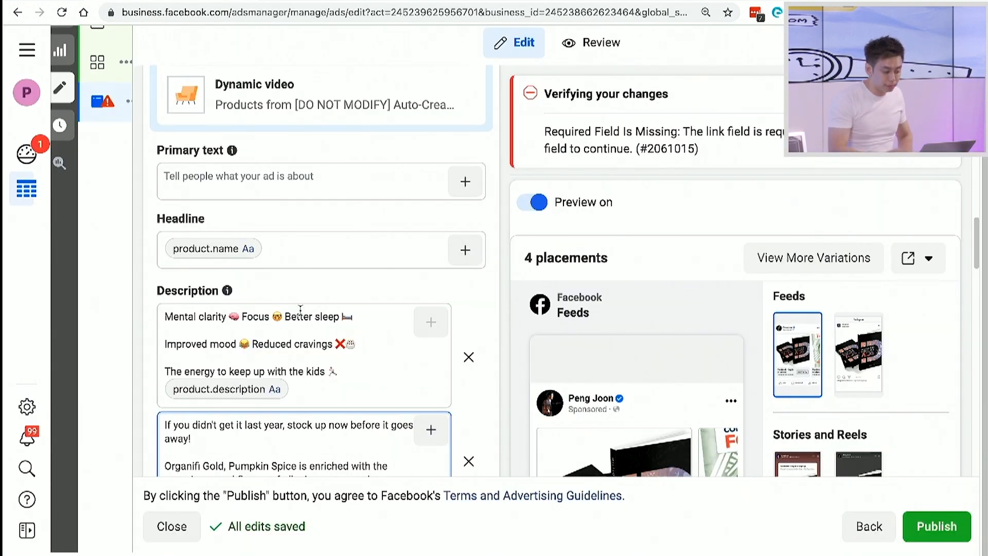
click(302, 187)
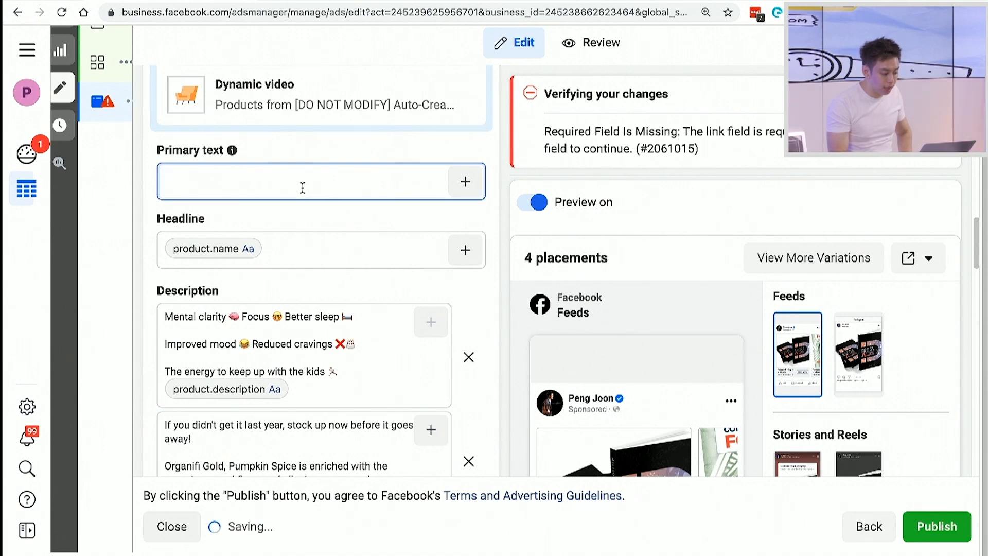
scroll(302, 187, down, 1)
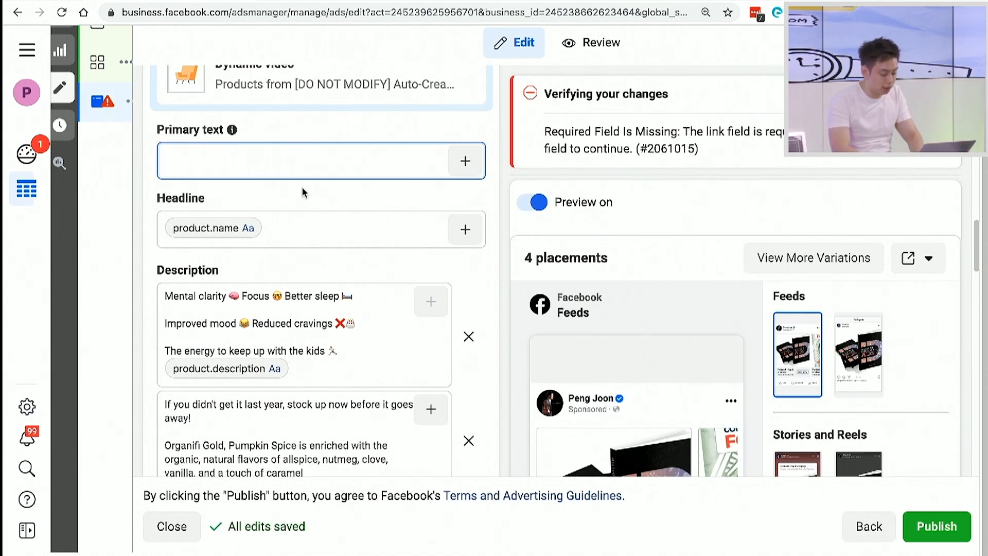
text(Organic ,)
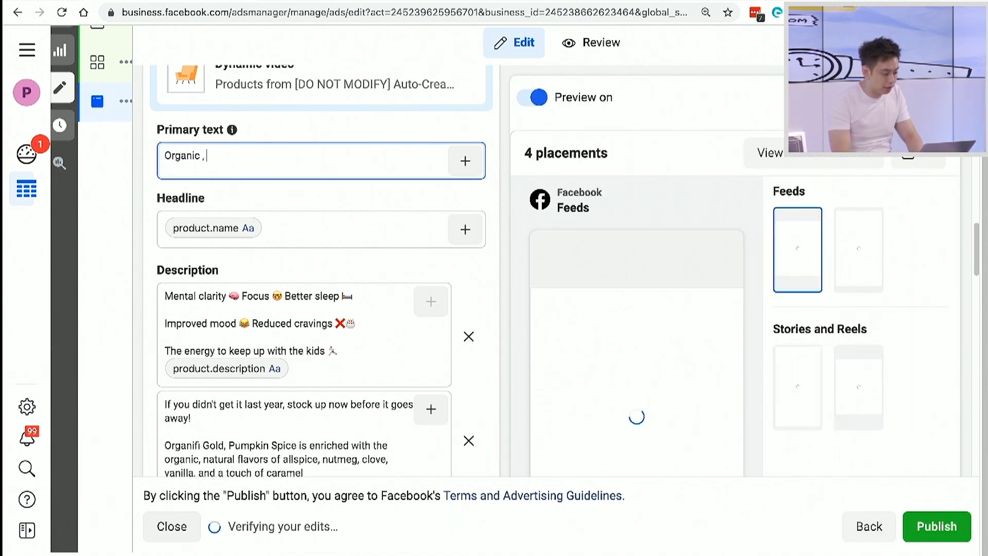
text( Gluten Free,)
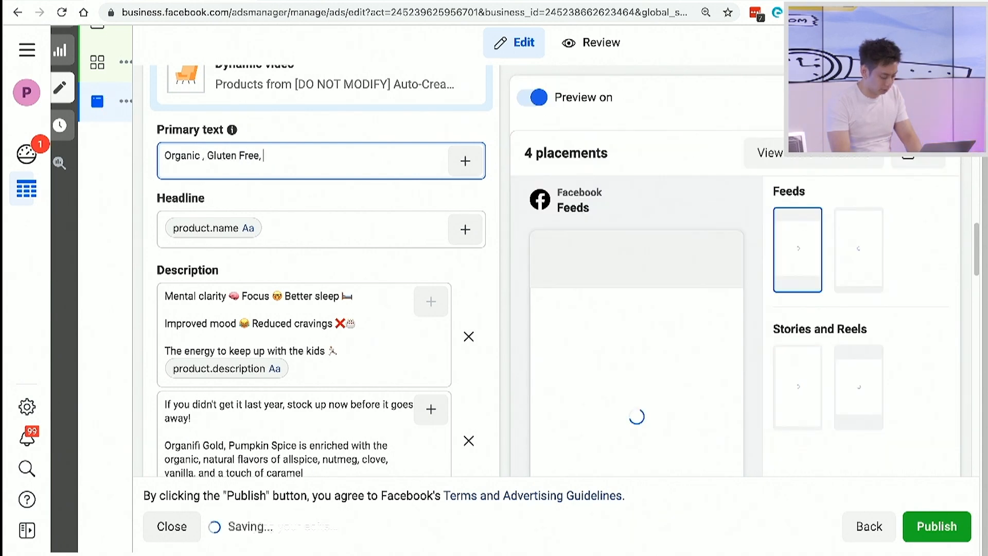
text( Tastes Amazing)
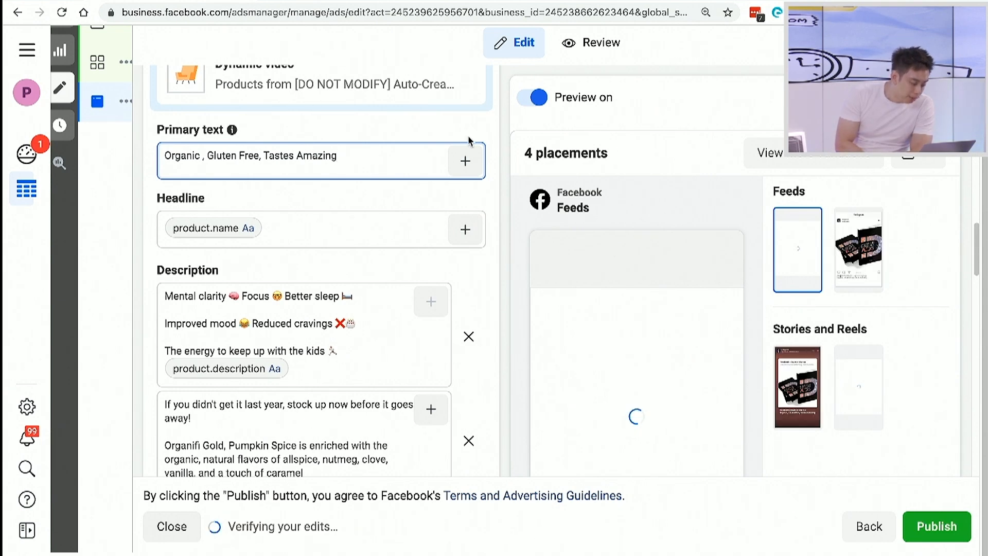
Look through the catalogue fields that can be inserted into the primary text, from Name down to URL.
click(465, 161)
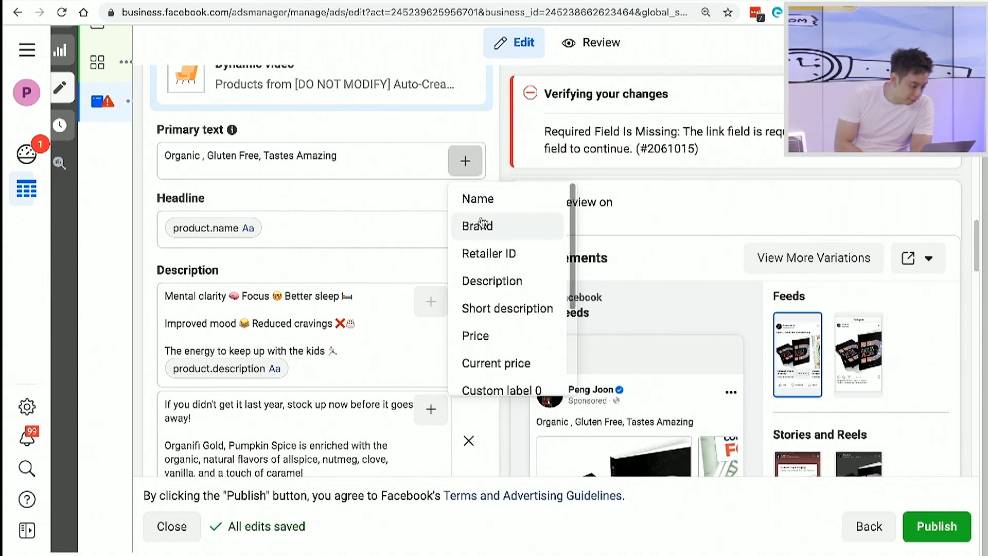
click(434, 143)
click(465, 160)
scroll(506, 276, down, 3)
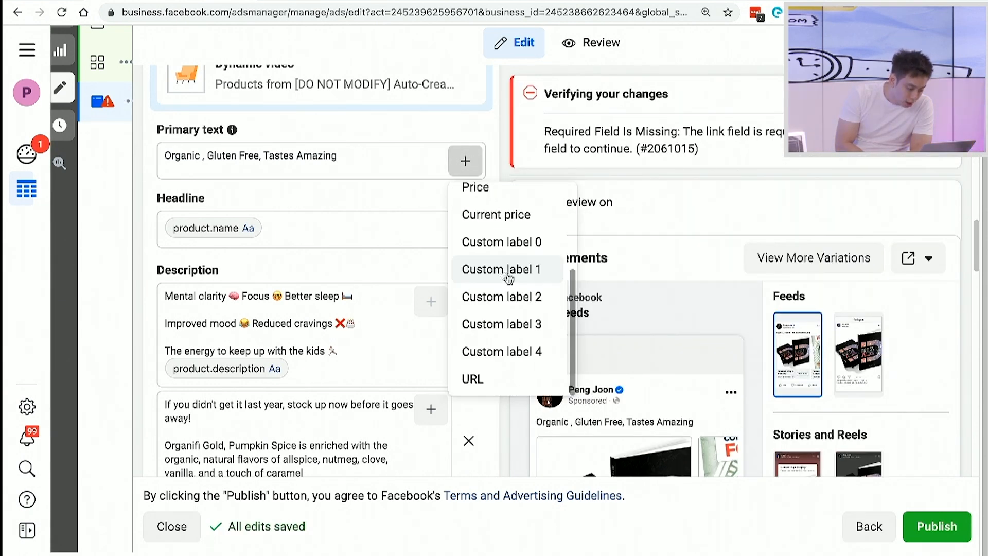
click(422, 135)
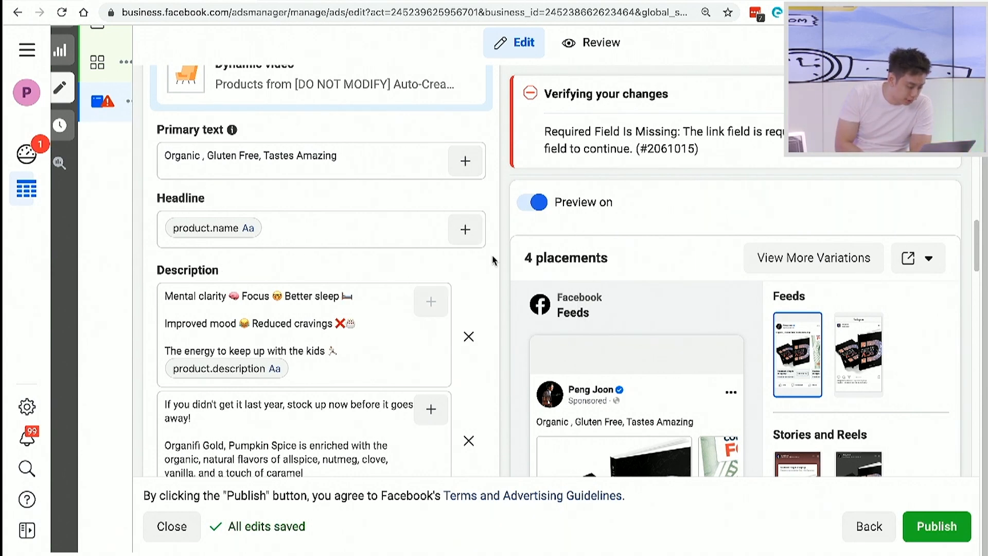
scroll(494, 260, down, 2)
scroll(494, 260, up, 2)
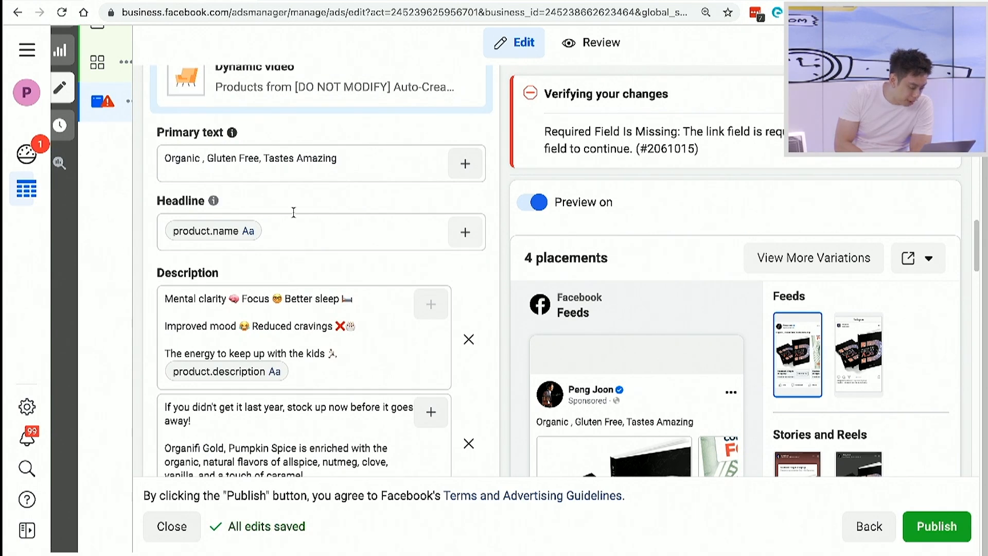
Remove the product.name field from the headline and the product.description field from the first description option.
scroll(294, 214, down, 1)
click(264, 205)
key(BackSpace)
click(348, 335)
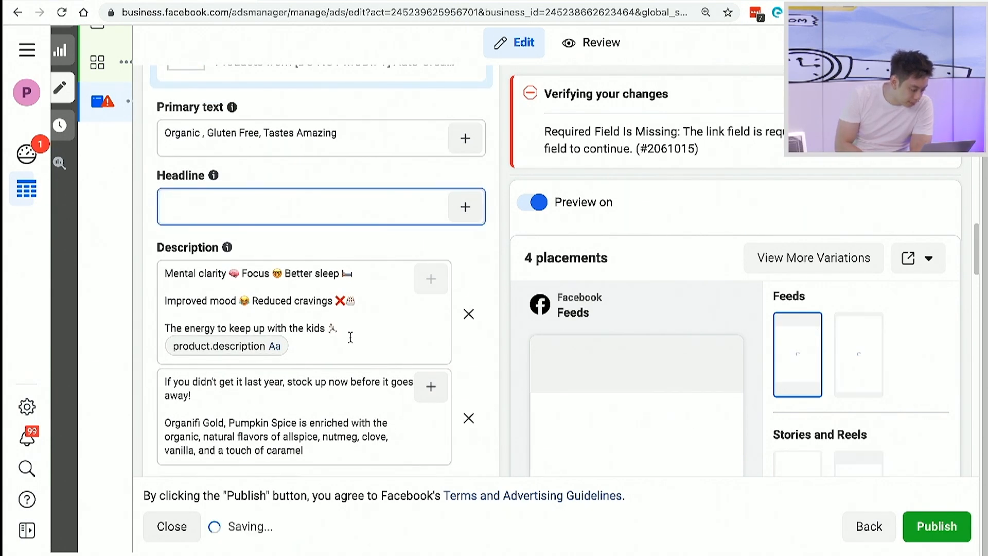
key(BackSpace)
Change the ad's call to action to Learn More.
scroll(442, 366, down, 2)
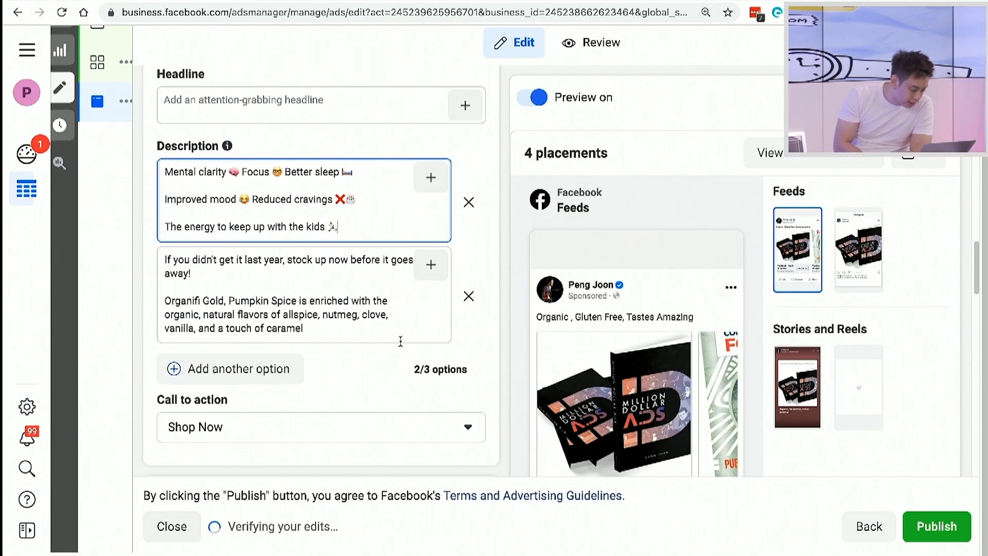
scroll(399, 343, down, 3)
click(317, 283)
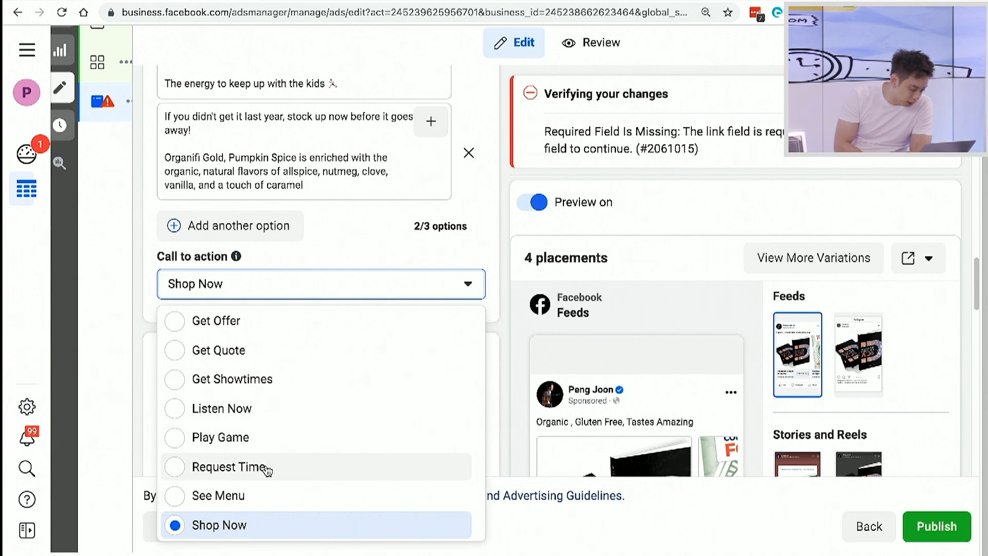
scroll(265, 468, up, 3)
click(249, 389)
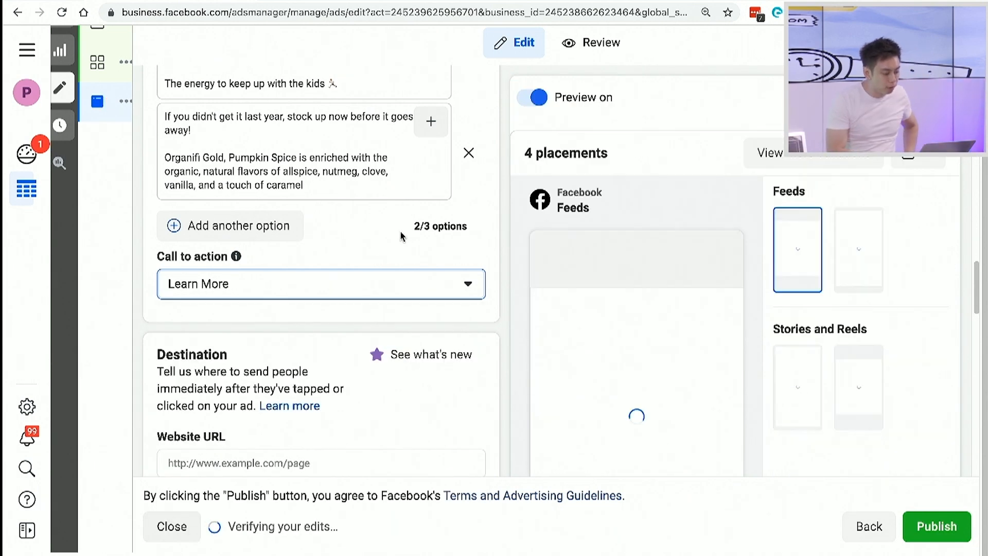
Enter the placeholder headline "afdsf adsf asdf" and check the catalogue fields offered for it.
scroll(381, 306, up, 4)
scroll(381, 305, up, 2)
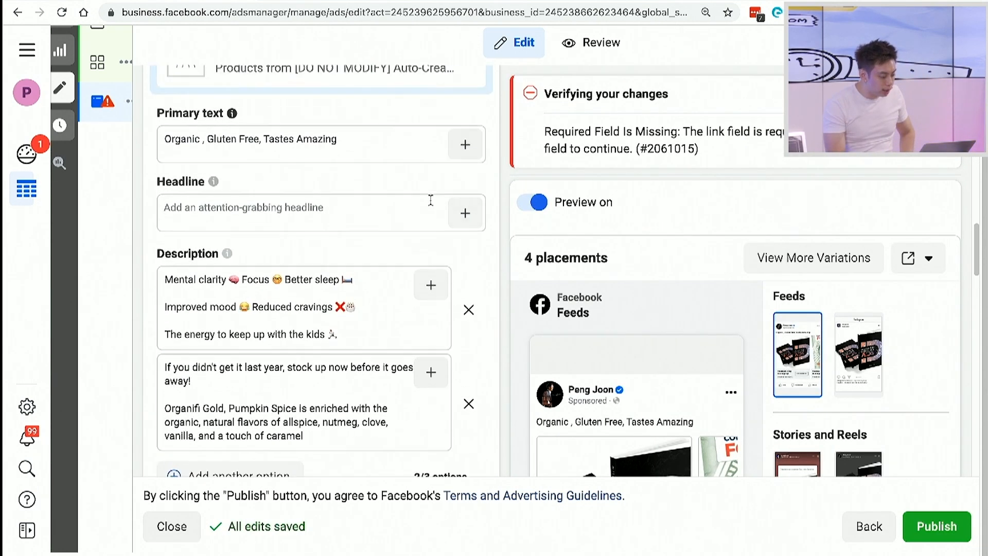
click(360, 240)
text(afdsf adsf asdf)
click(466, 241)
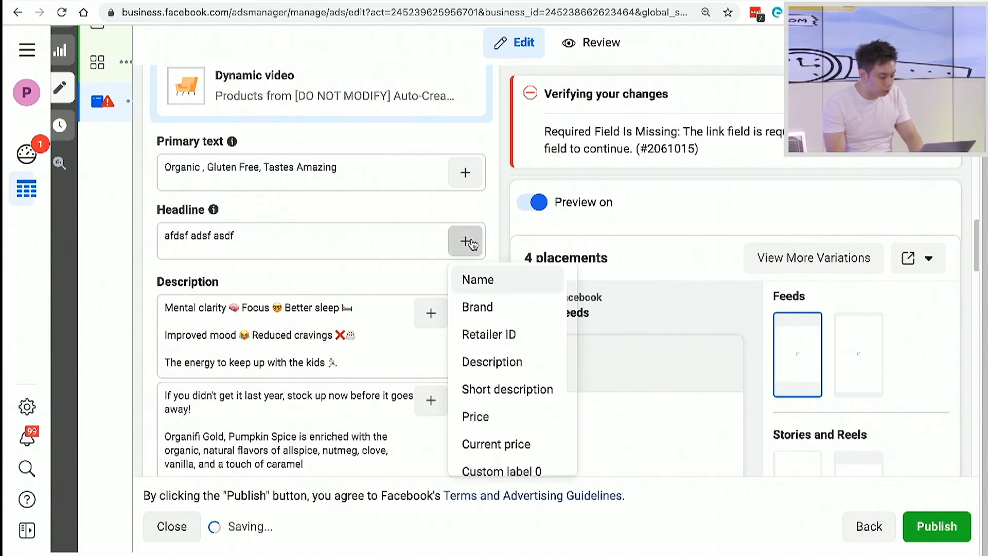
click(470, 240)
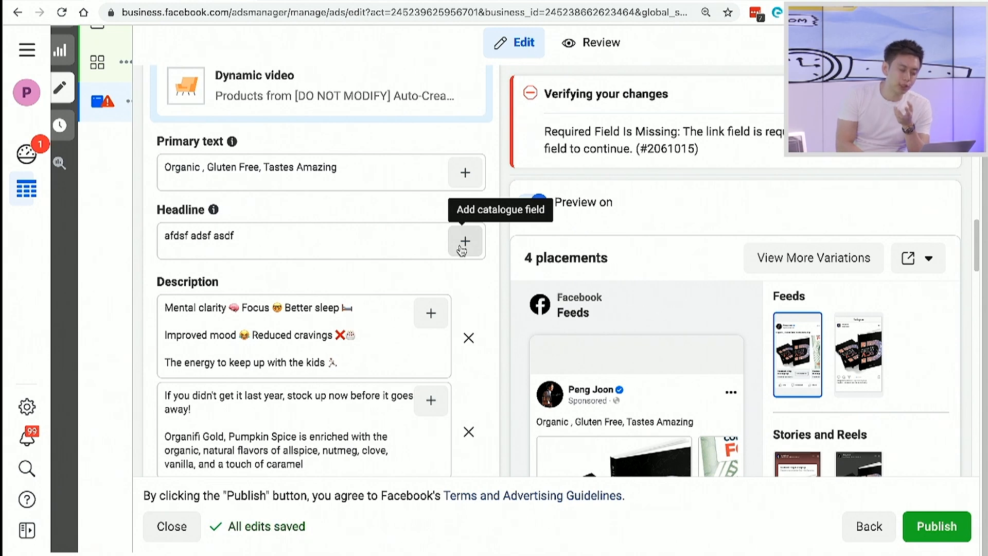
Review the Ad creative section, from the catalogue, product set and cover media to the primary text and headline.
scroll(497, 196, up, 3)
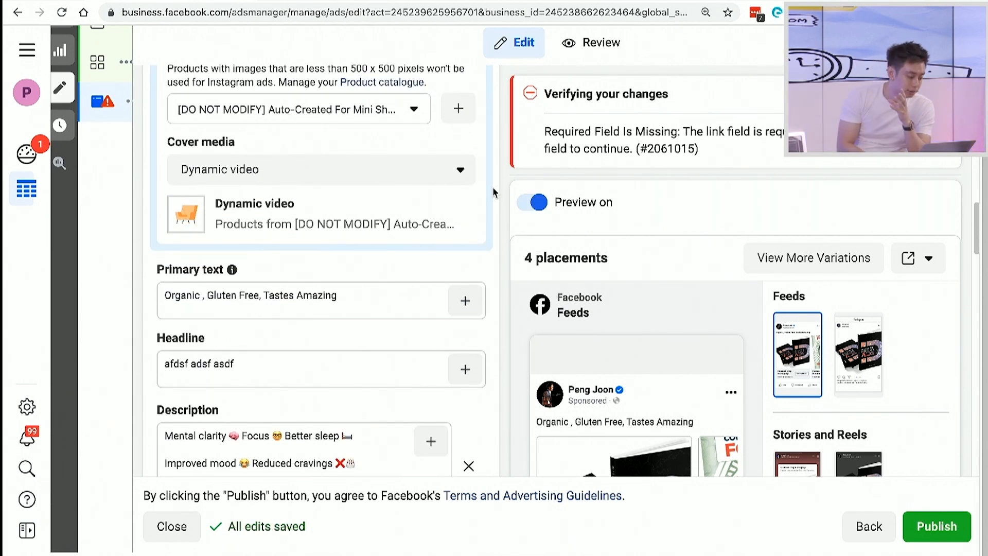
scroll(493, 192, up, 5)
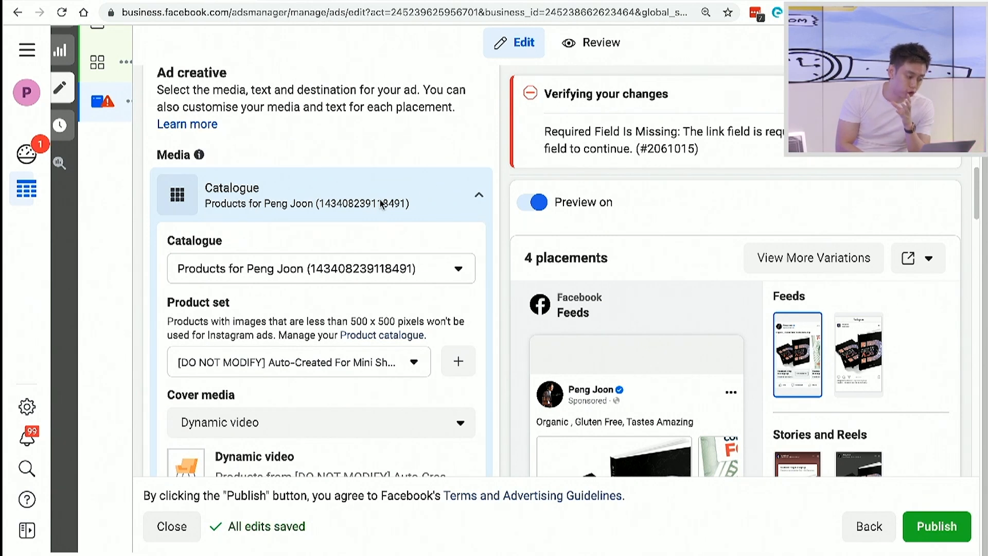
scroll(257, 169, up, 1)
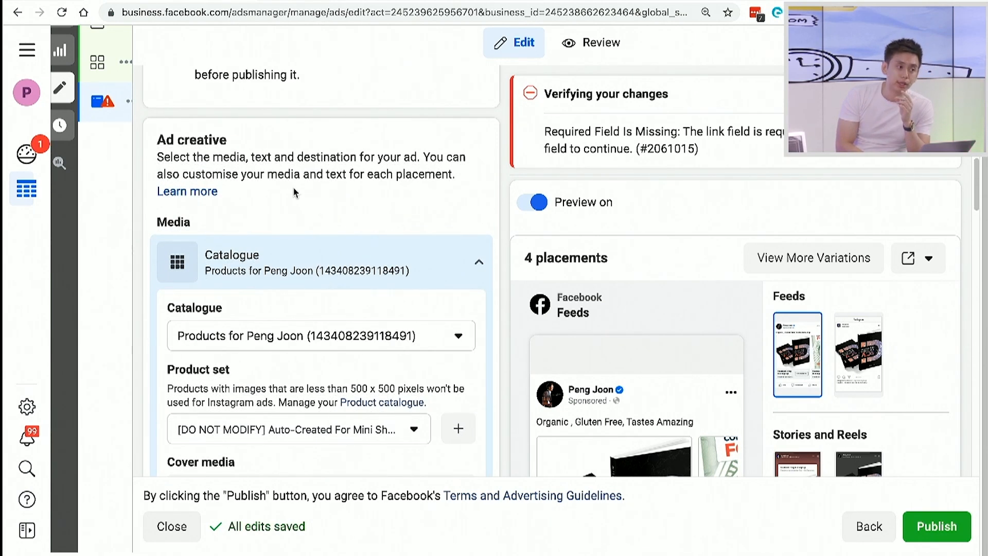
scroll(295, 193, down, 1)
scroll(421, 215, down, 1)
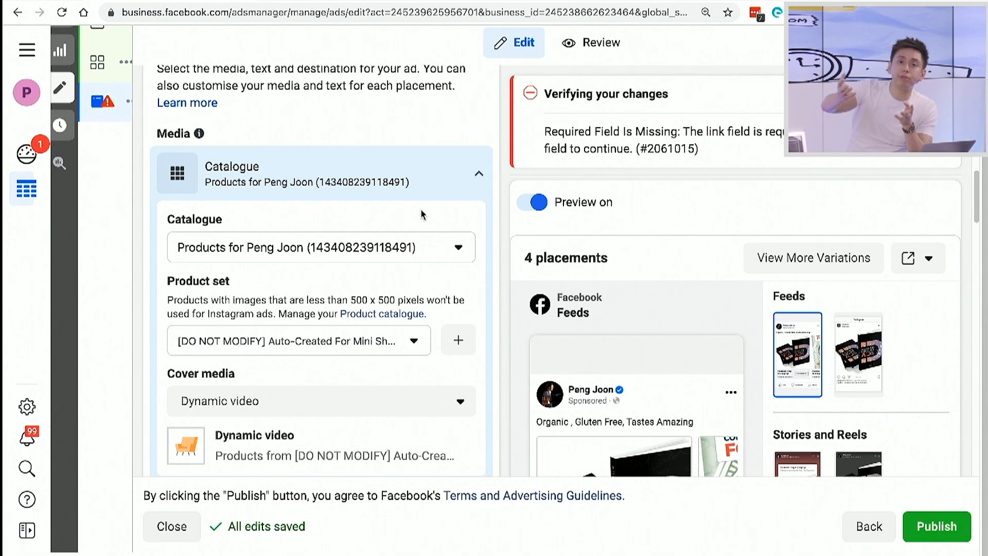
scroll(422, 214, down, 2)
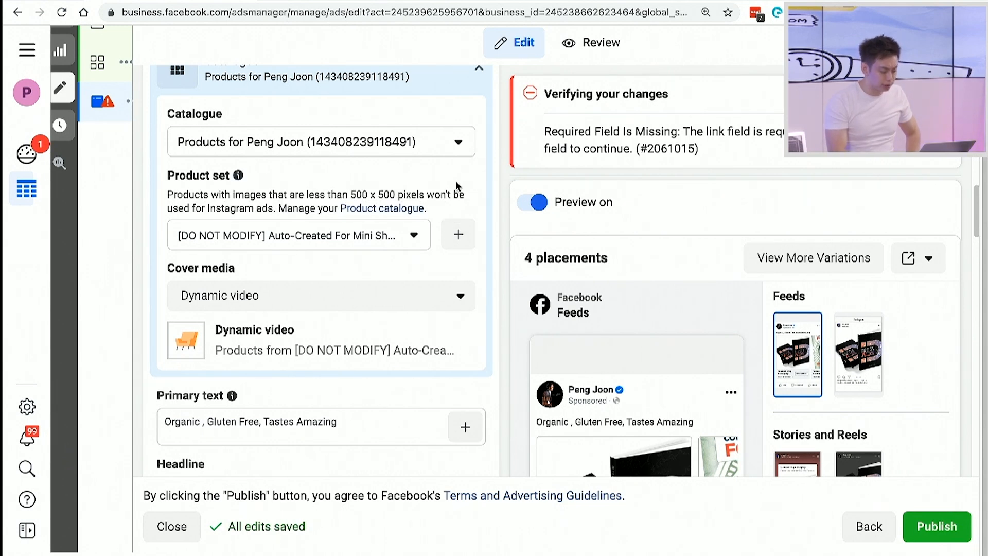
scroll(457, 186, down, 2)
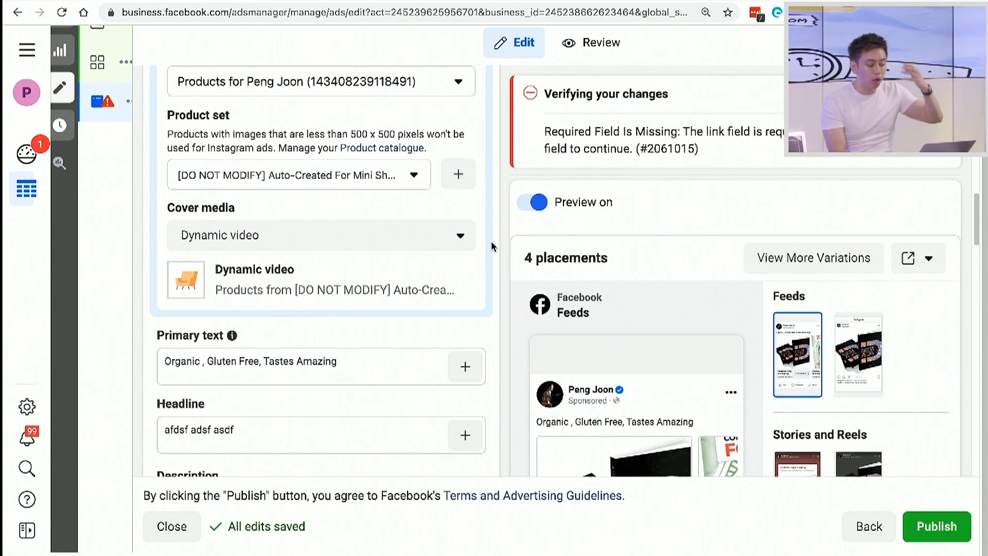
scroll(491, 241, down, 2)
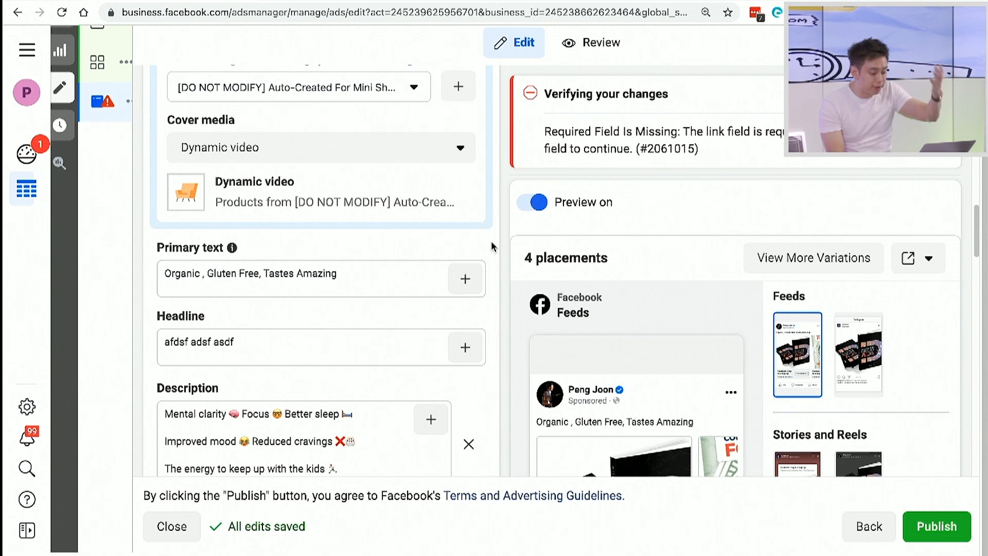
scroll(491, 246, down, 1)
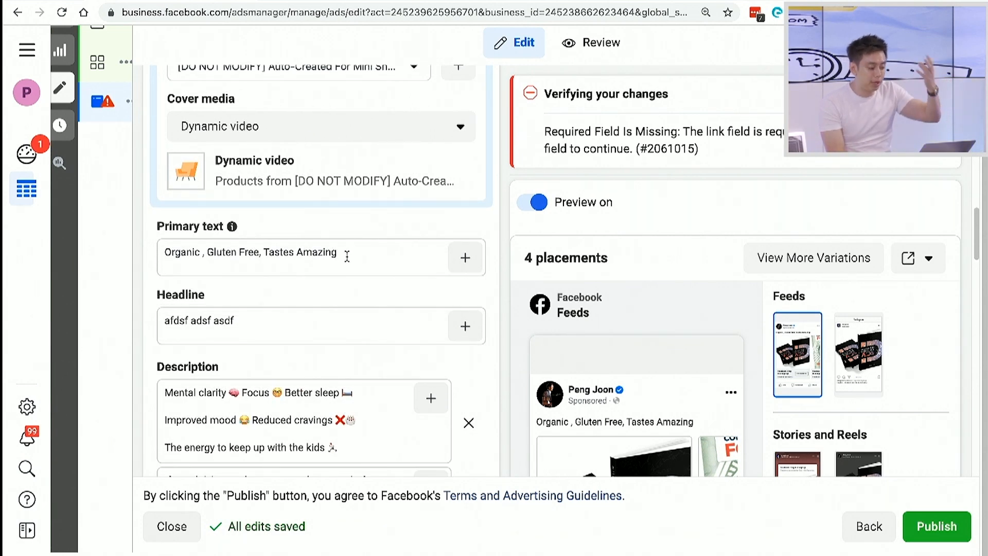
Add a third description option containing the placeholder text "egvqe gqeg eqrg eqr".
scroll(347, 256, down, 2)
scroll(327, 215, down, 1)
scroll(327, 218, down, 3)
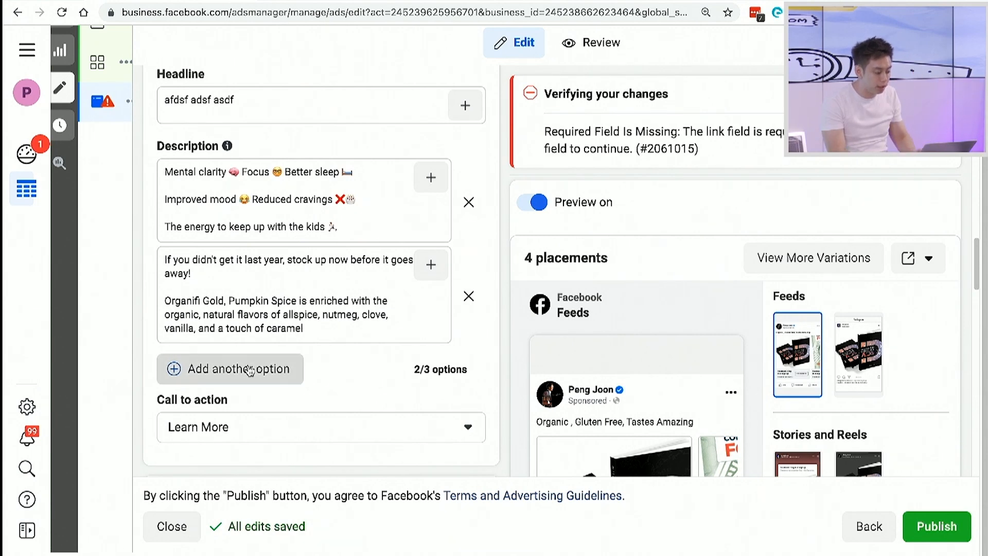
click(249, 370)
click(280, 364)
text(egvqe gqeg eqrg eqr)
click(496, 325)
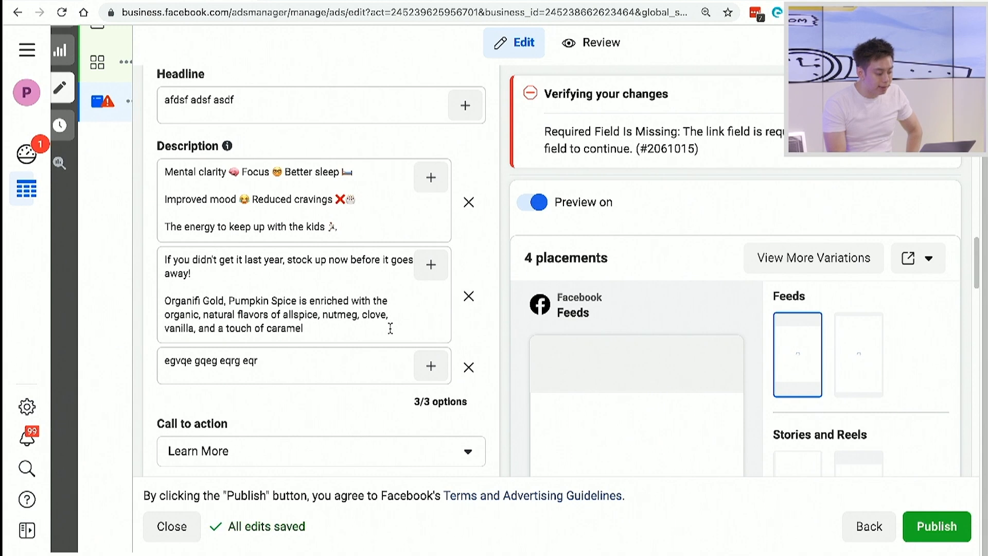
Review the whole ad draft, from the description options and creative settings to the Languages, Tracking and URL parameters sections.
scroll(360, 325, down, 2)
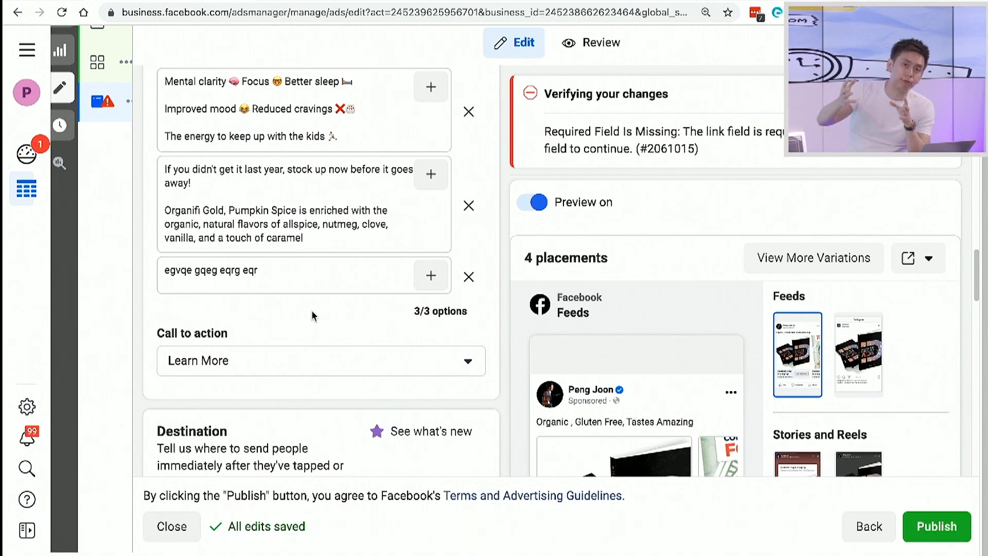
scroll(310, 313, up, 3)
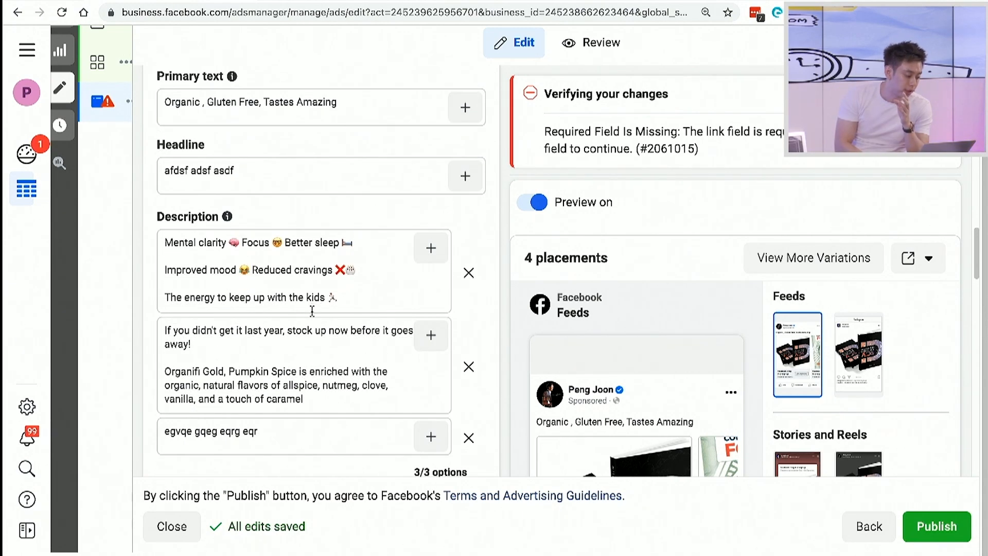
scroll(331, 157, up, 5)
scroll(333, 159, up, 6)
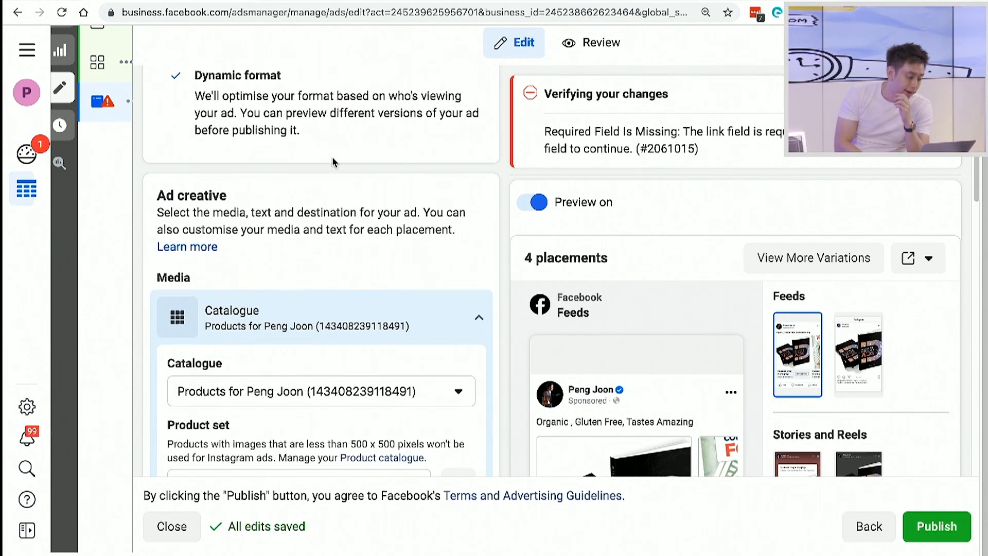
scroll(332, 157, up, 1)
scroll(331, 156, down, 6)
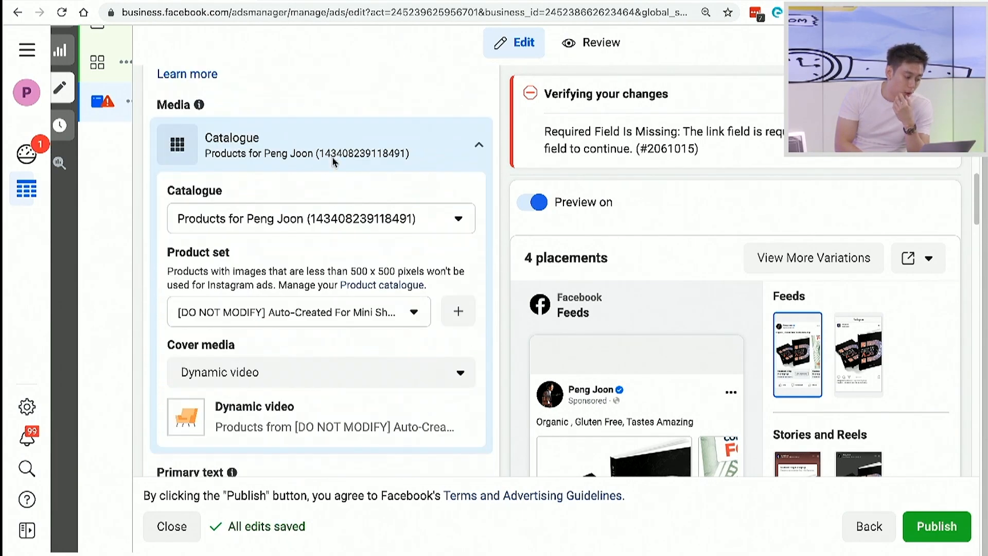
scroll(464, 233, down, 7)
scroll(465, 232, down, 10)
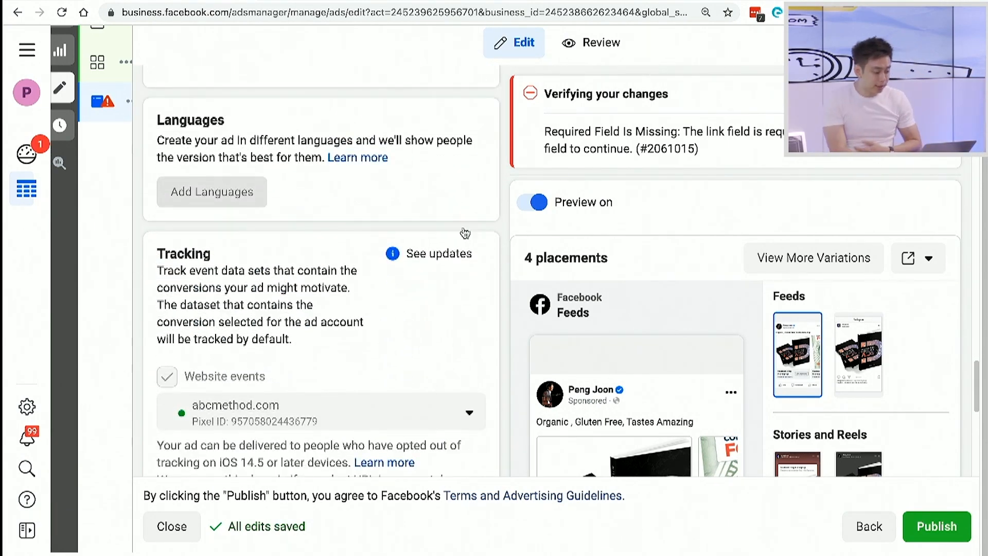
scroll(463, 231, down, 2)
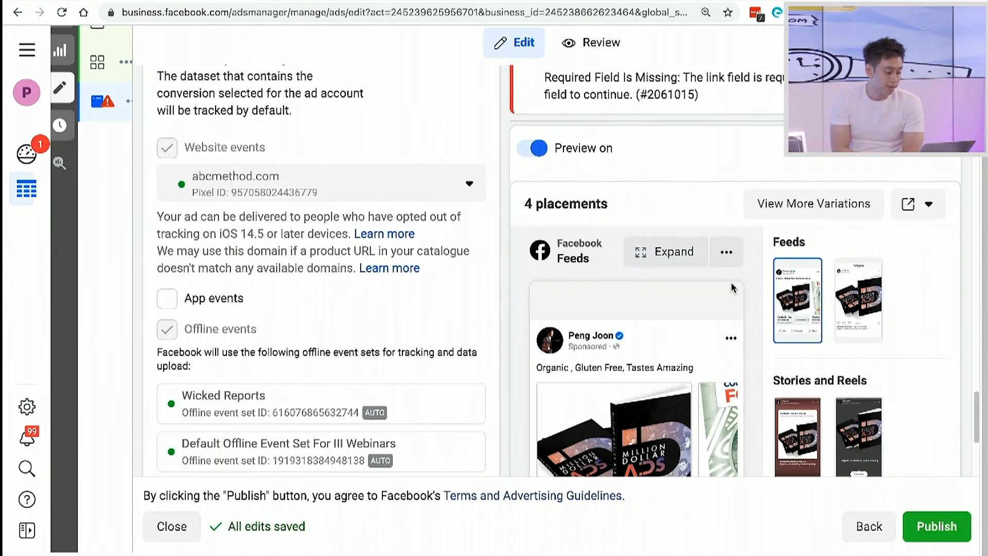
scroll(643, 335, down, 3)
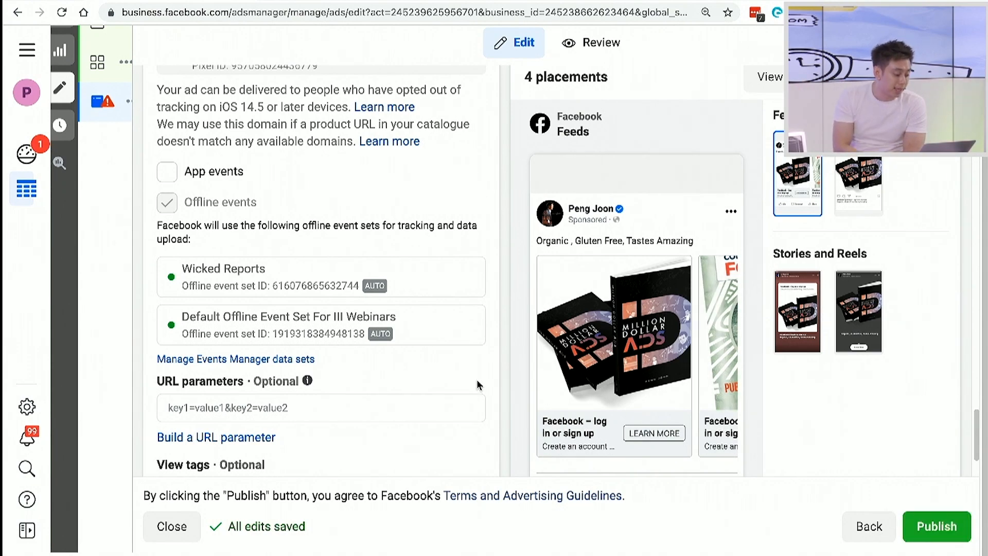
scroll(478, 381, up, 10)
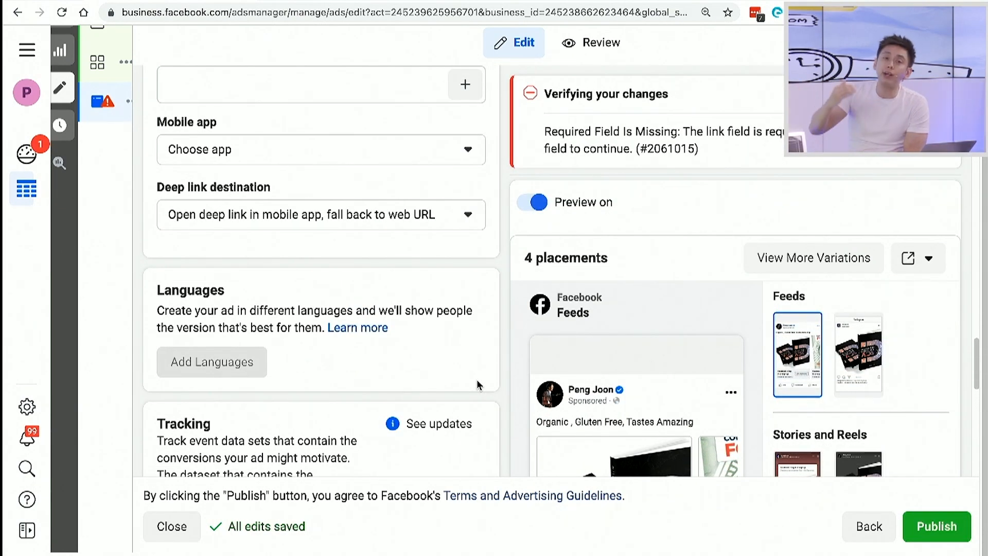